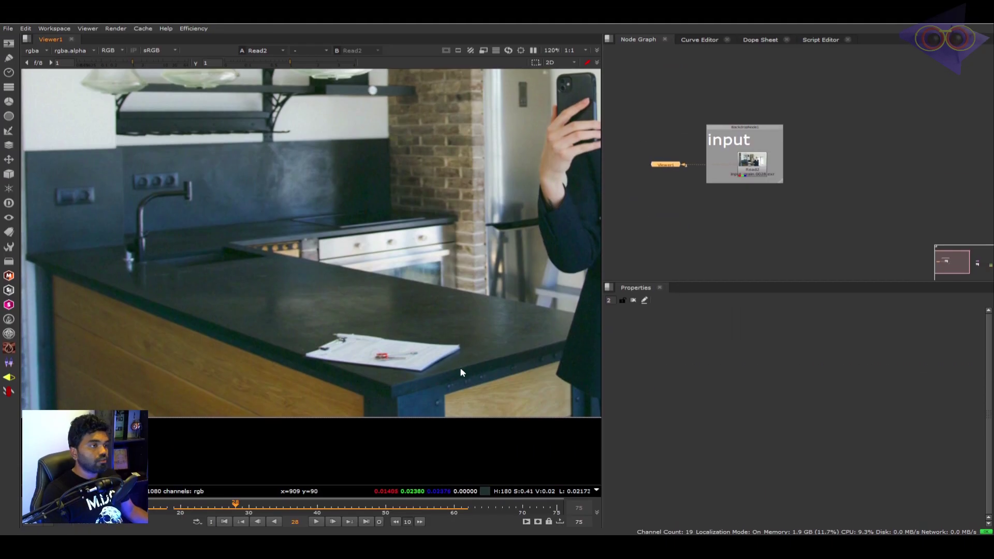
Play the source clip up close on the dark jacket to inspect its noise.
left_click_drag(461, 369, 433, 383)
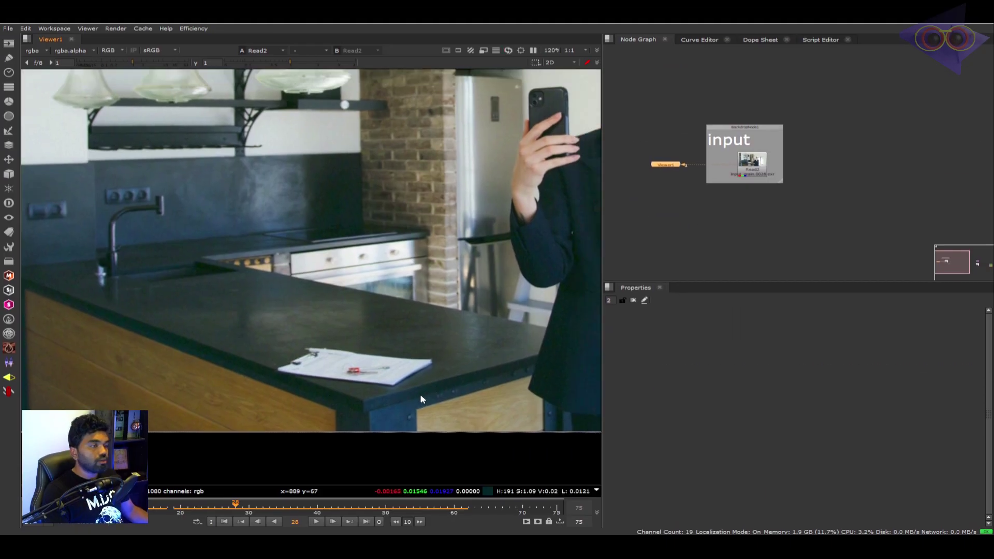
left_click(757, 172)
scroll(309, 378, "up", 3)
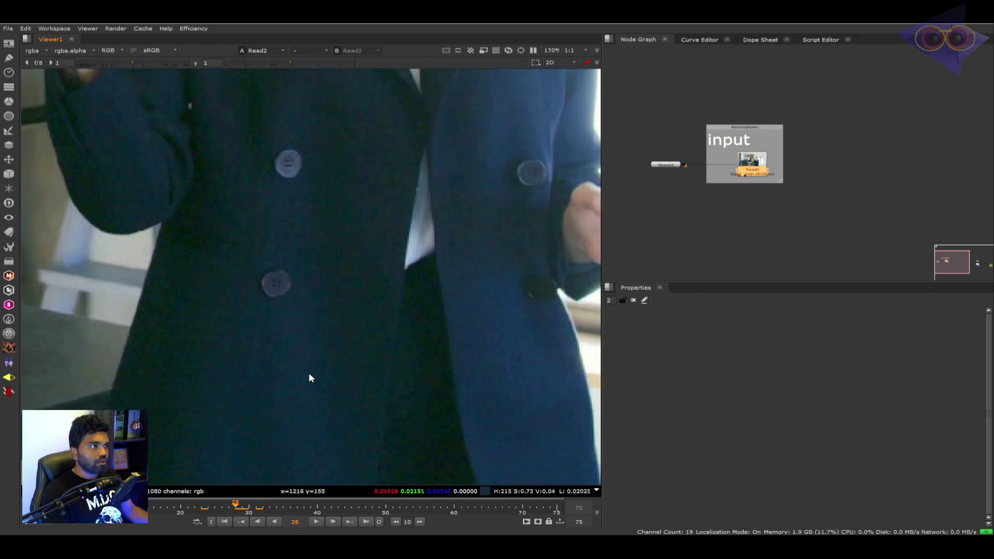
left_click(317, 522)
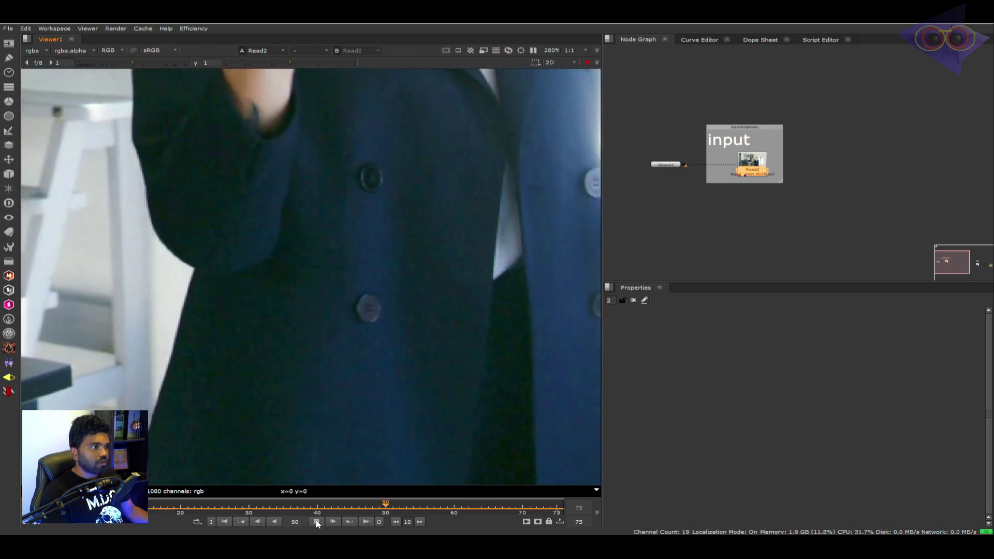
left_click(317, 522)
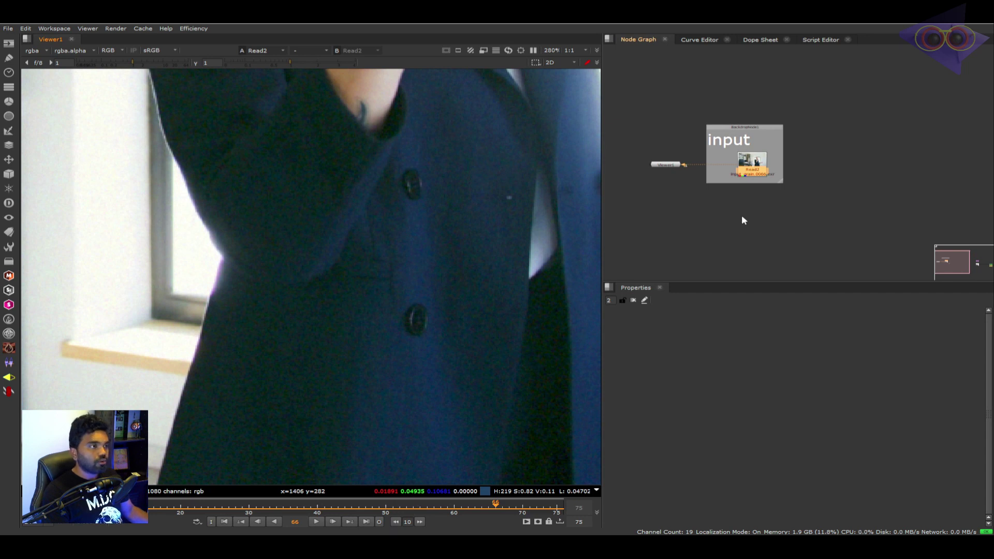
Add a Denoise node and connect its Source input to the Read2 clip.
left_click(729, 216)
left_click_drag(692, 222, 732, 210)
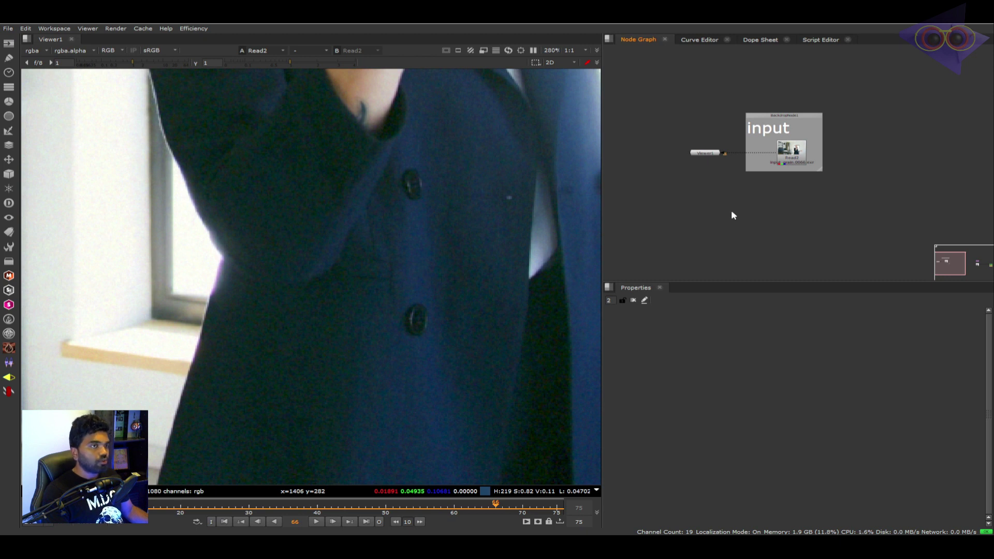
key("Tab")
type("Denois")
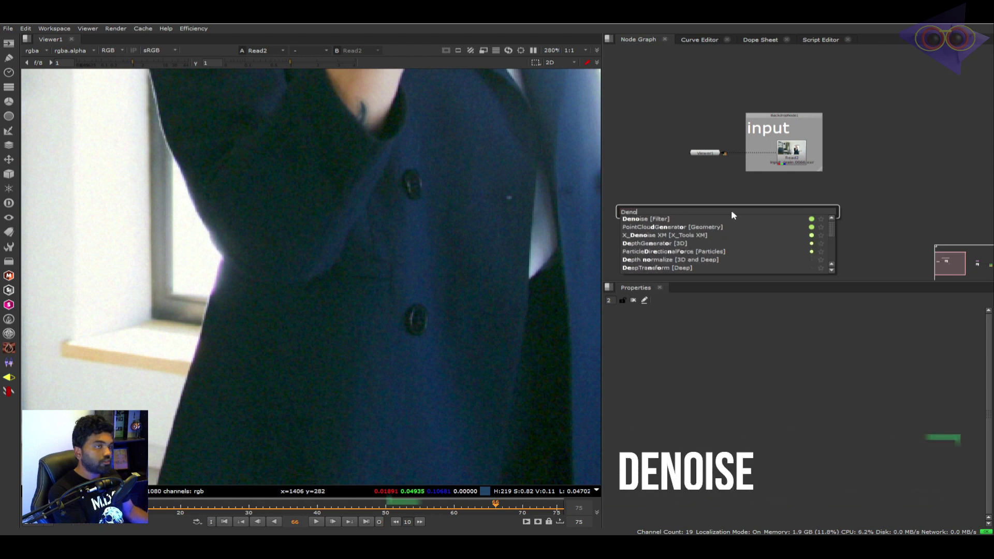
left_click(733, 217)
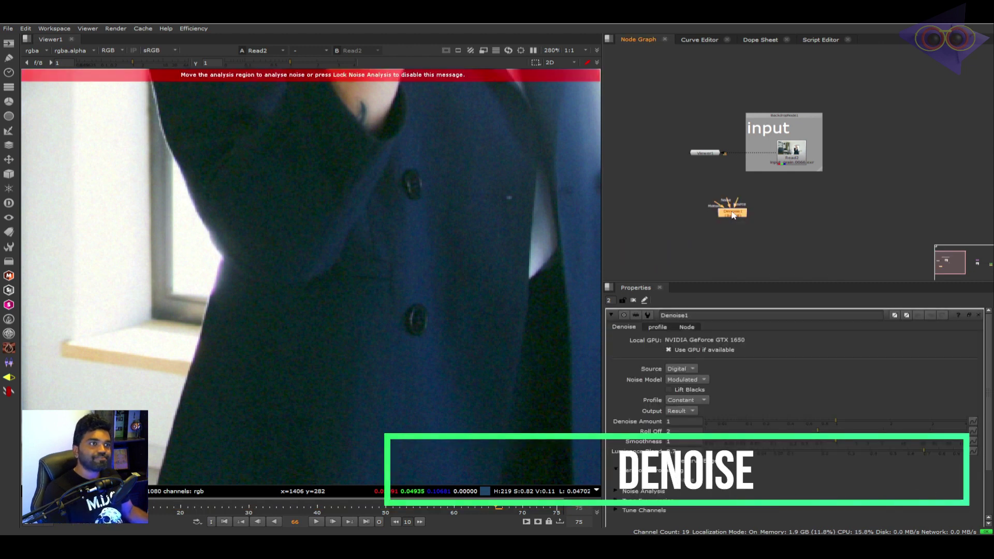
left_click_drag(740, 206, 791, 162)
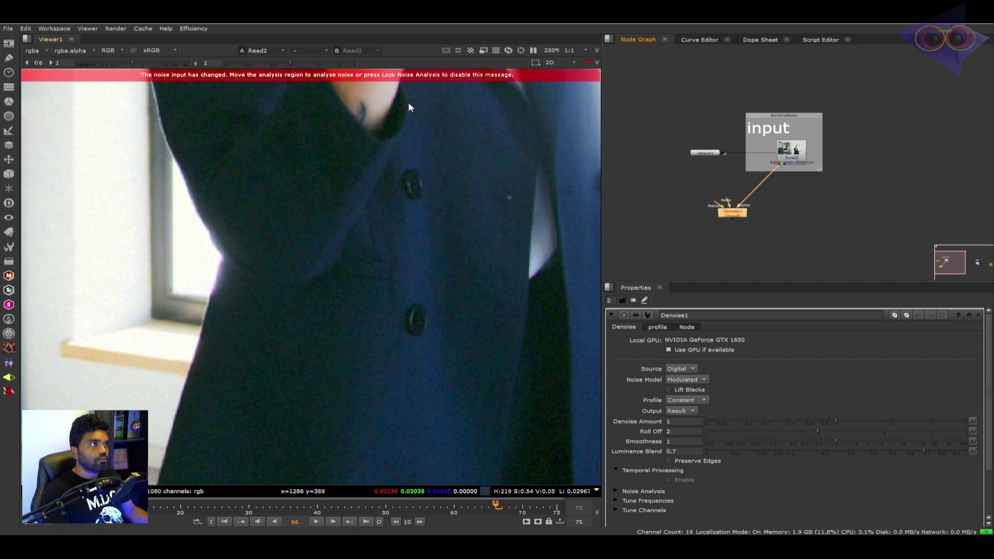
Place the Denoise analysis region over the lower part of the woman's dark jacket.
scroll(383, 269, "down", 6)
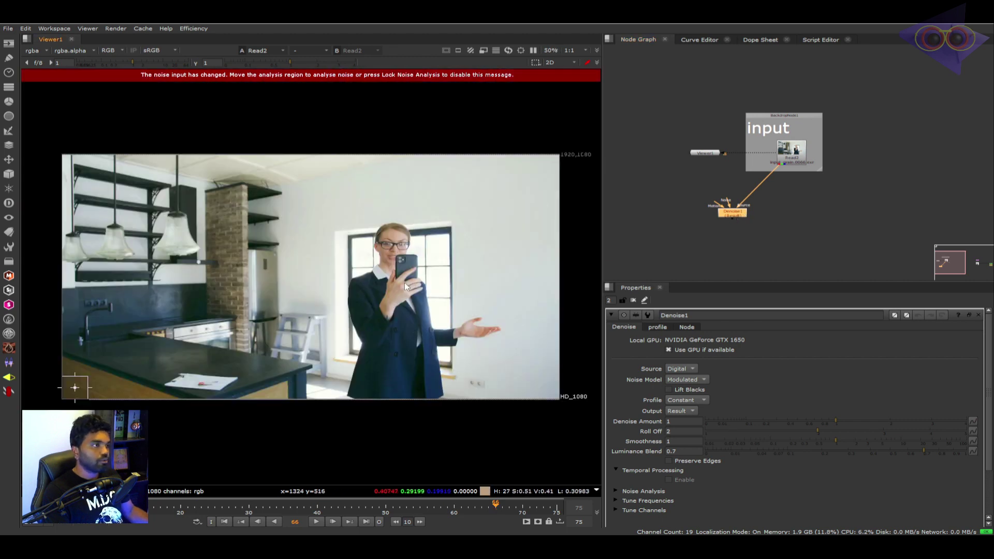
left_click_drag(75, 388, 377, 382)
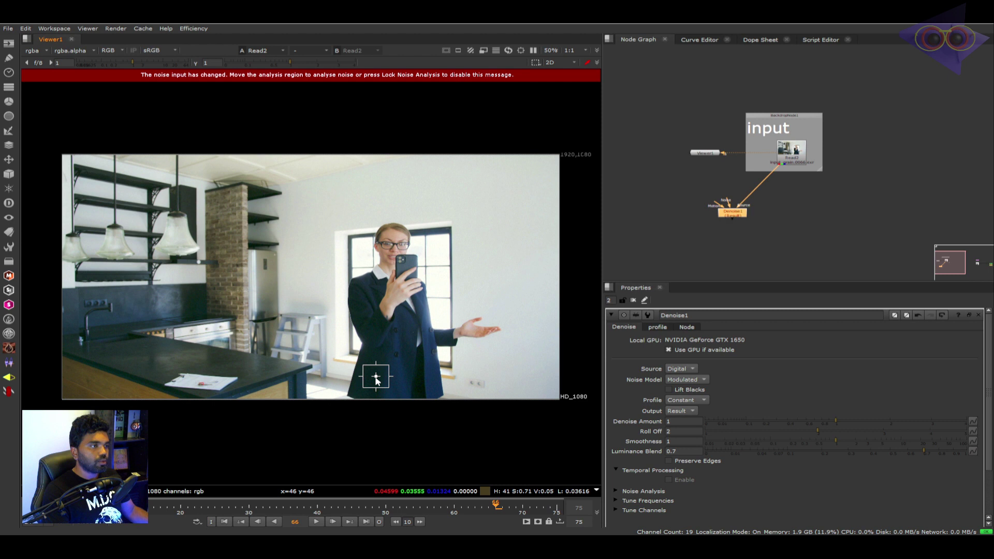
scroll(386, 383, "up", 8)
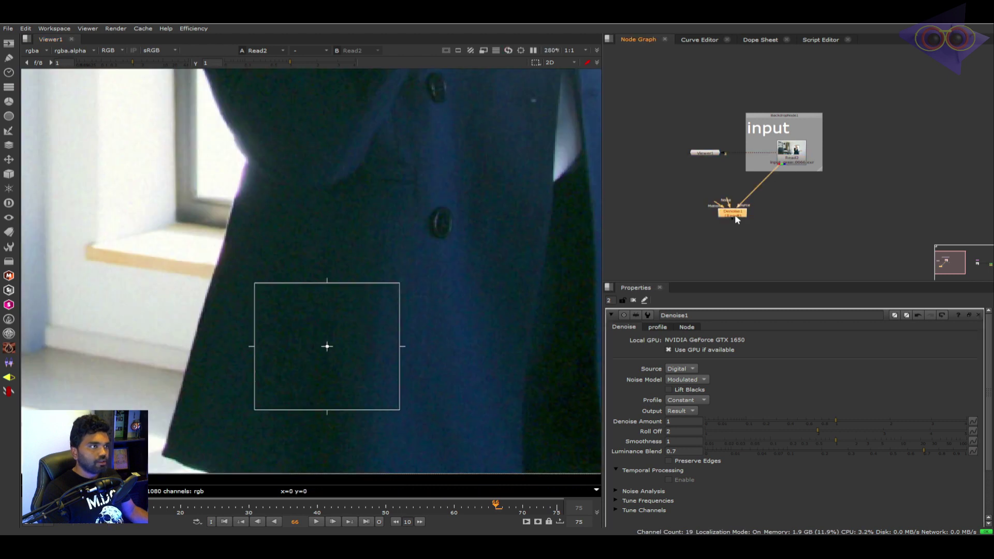
Compare the Denoise1 output with the source clip on the jacket, including in the red channel.
key("2")
scroll(446, 332, "up", 4)
left_click_drag(456, 331, 339, 295)
key("1")
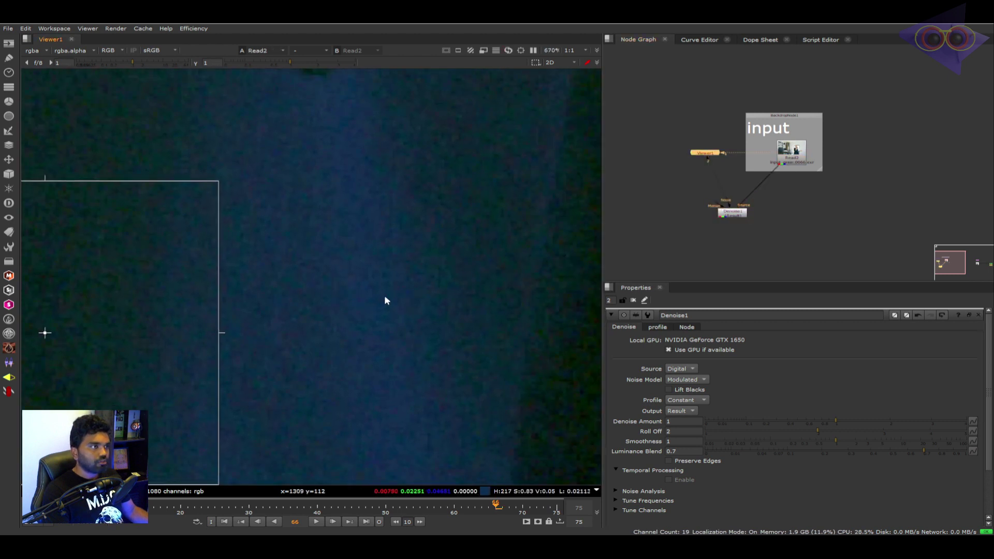
key("1")
key("r")
scroll(411, 297, "down", 4)
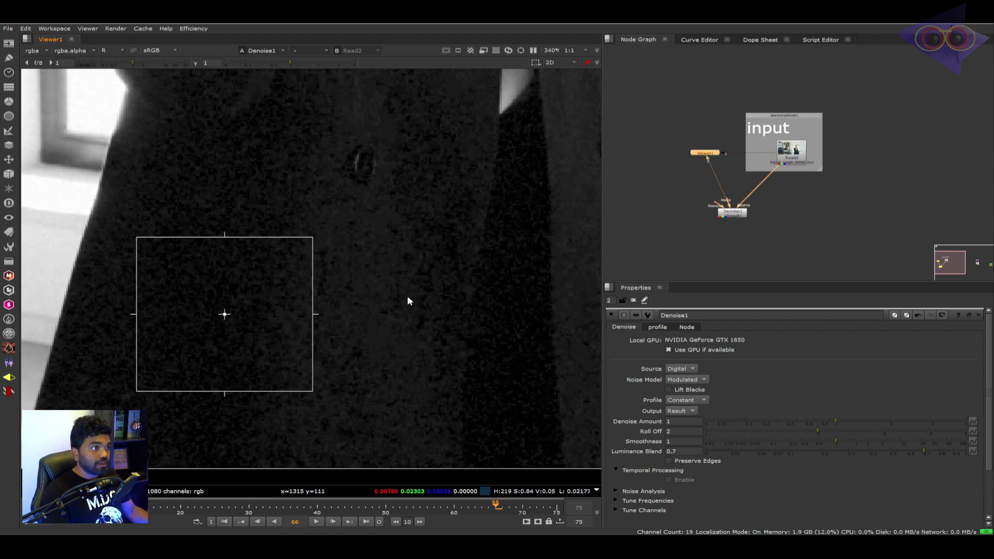
Add an X_Denoise node and connect its source input to the Read2 clip.
left_click(786, 213)
key("Tab")
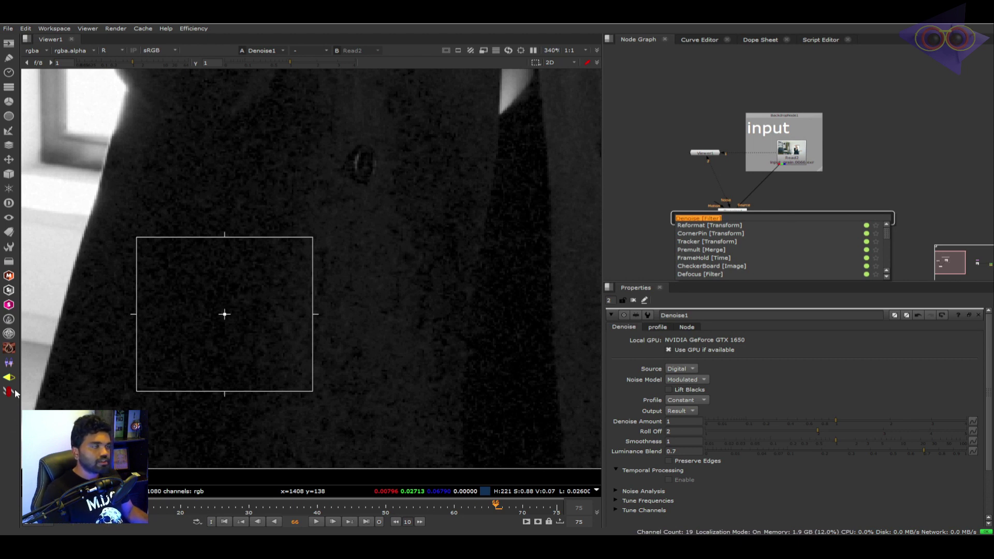
type("x denoi")
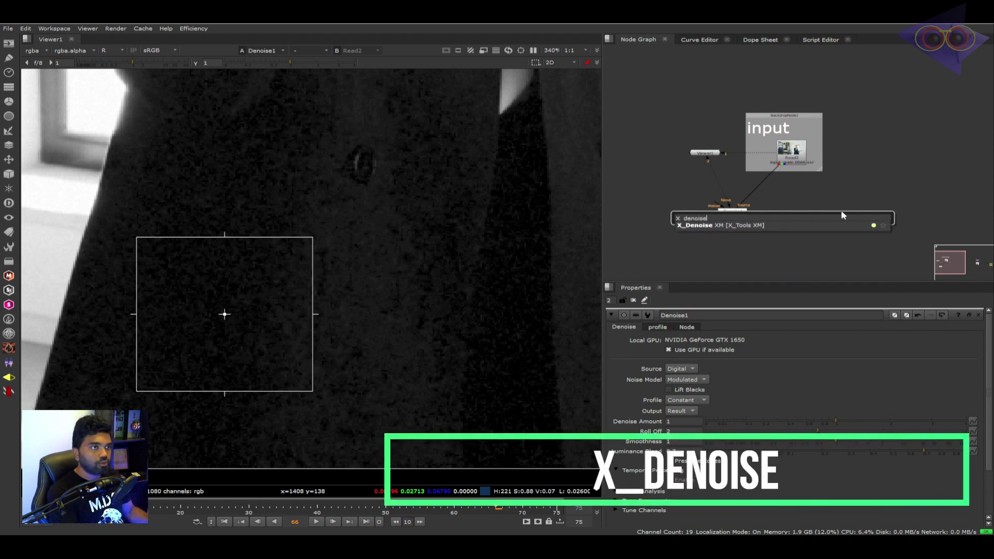
key("Return")
left_click_drag(789, 170, 801, 226)
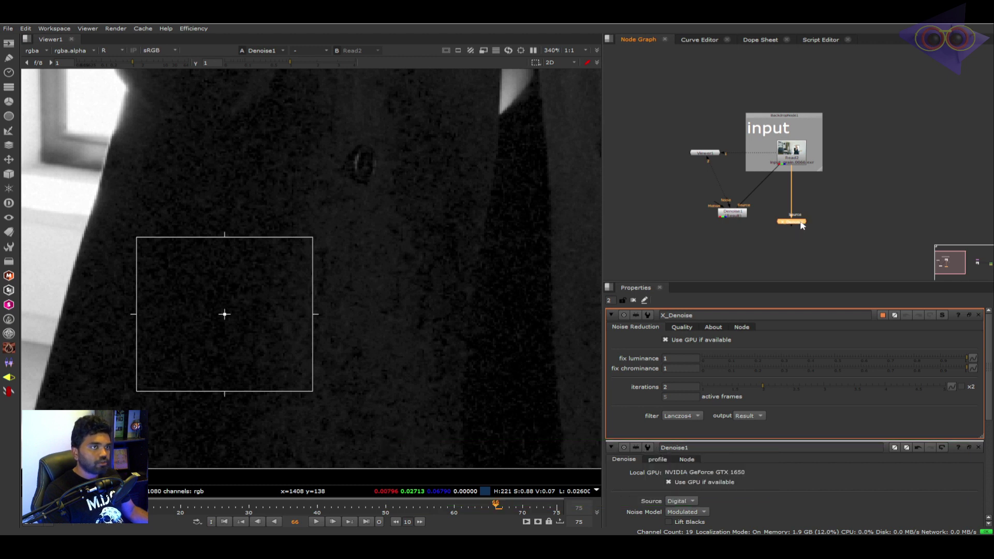
View the Read2 clip in full RGB and close the Denoise1 properties.
left_click(797, 161)
key("1")
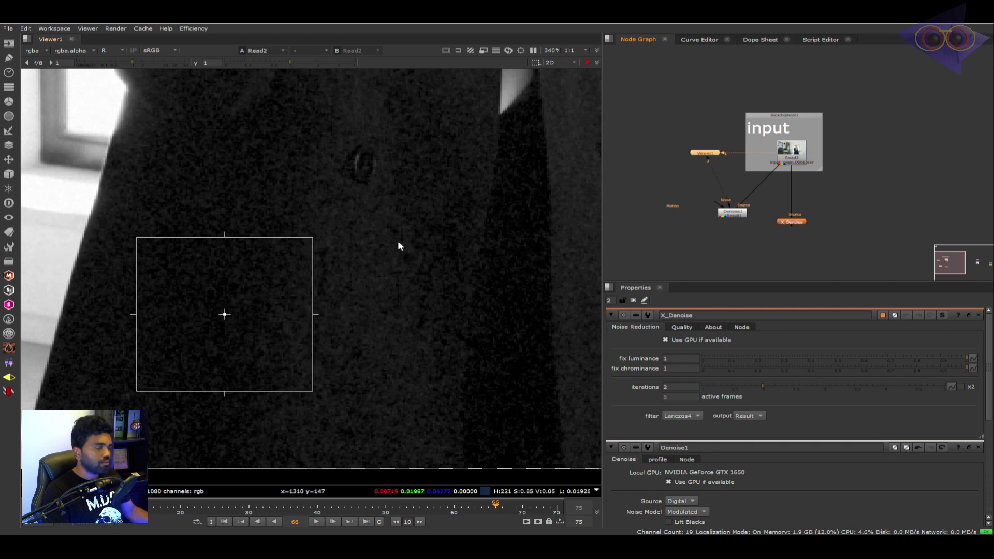
left_click_drag(403, 254, 429, 296)
key("r")
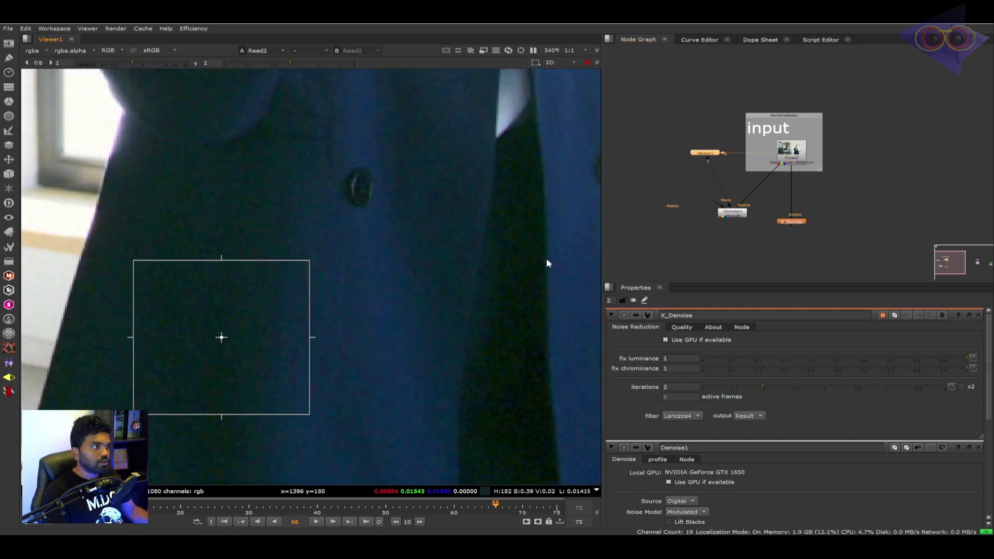
left_click(979, 447)
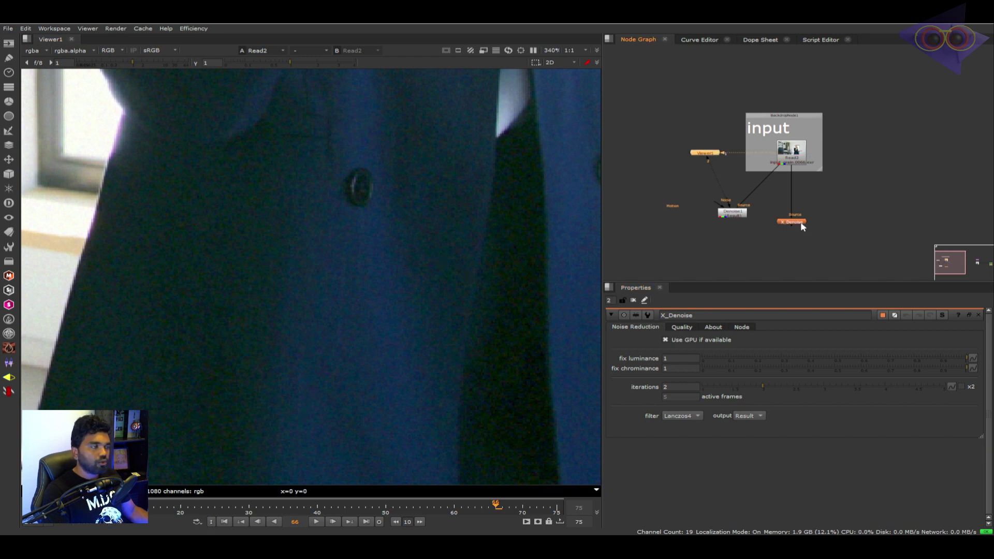
Compare the X_Denoise output with the source clip around the jacket and its buttons.
key("1")
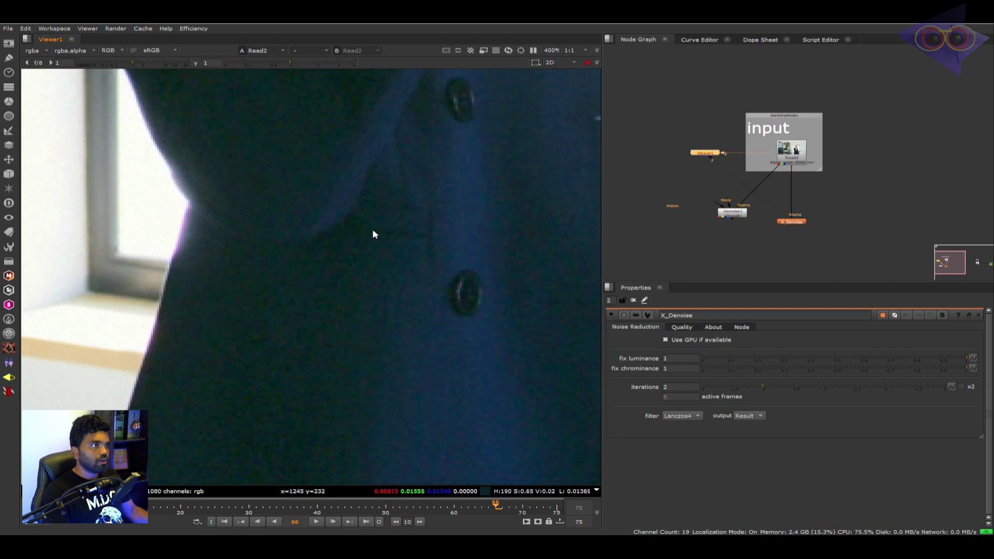
left_click_drag(372, 229, 245, 281)
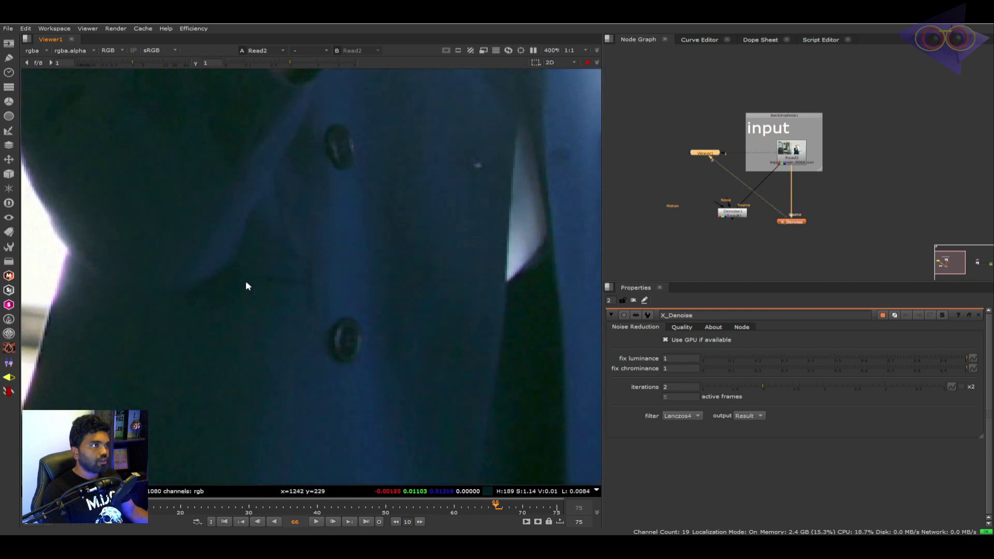
key("1")
key("1")
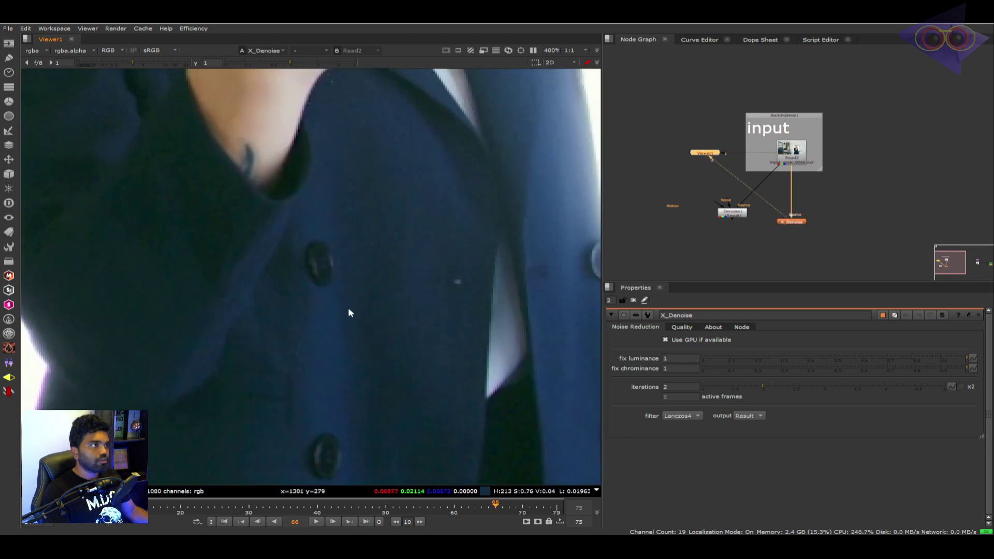
scroll(344, 362, "down", 5)
scroll(315, 282, "up", 2)
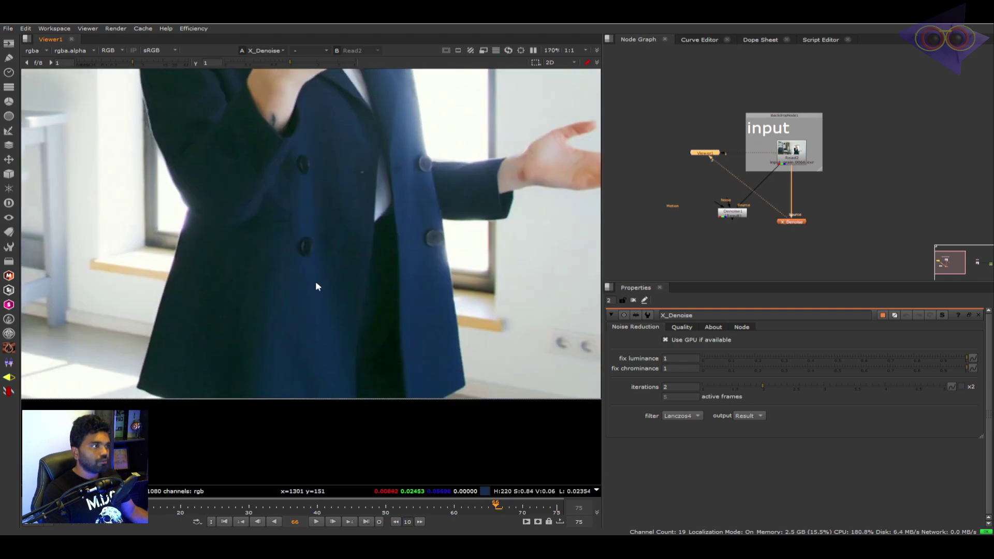
scroll(319, 300, "up", 3)
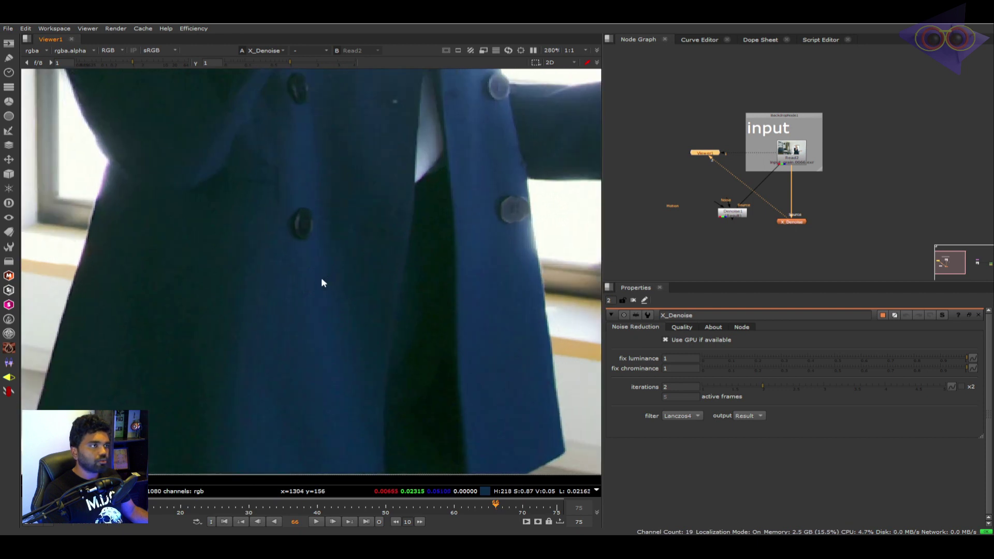
left_click_drag(321, 278, 318, 313)
Add a FrameBlend node beside X_Denoise and connect it to the Read2 clip.
left_click_drag(801, 226, 724, 228)
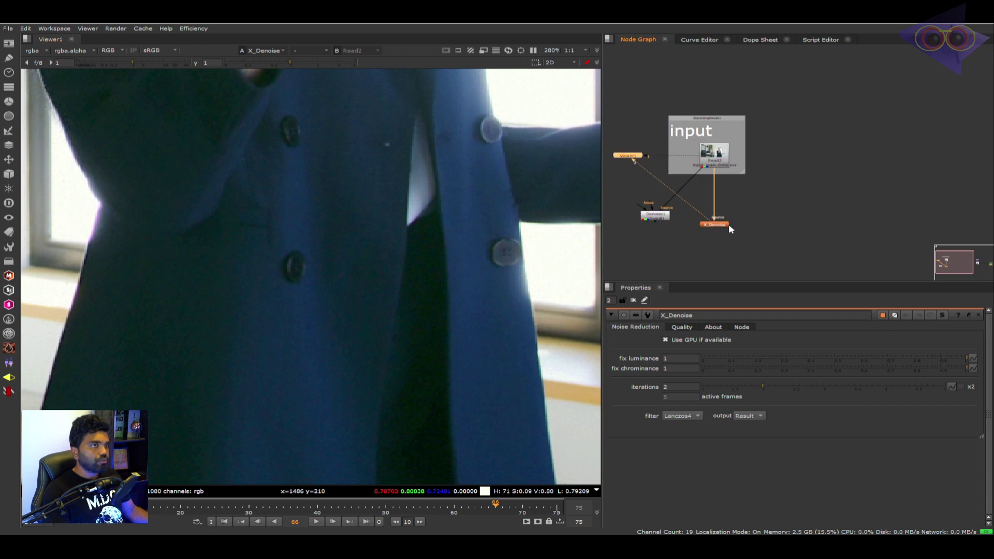
left_click(725, 225)
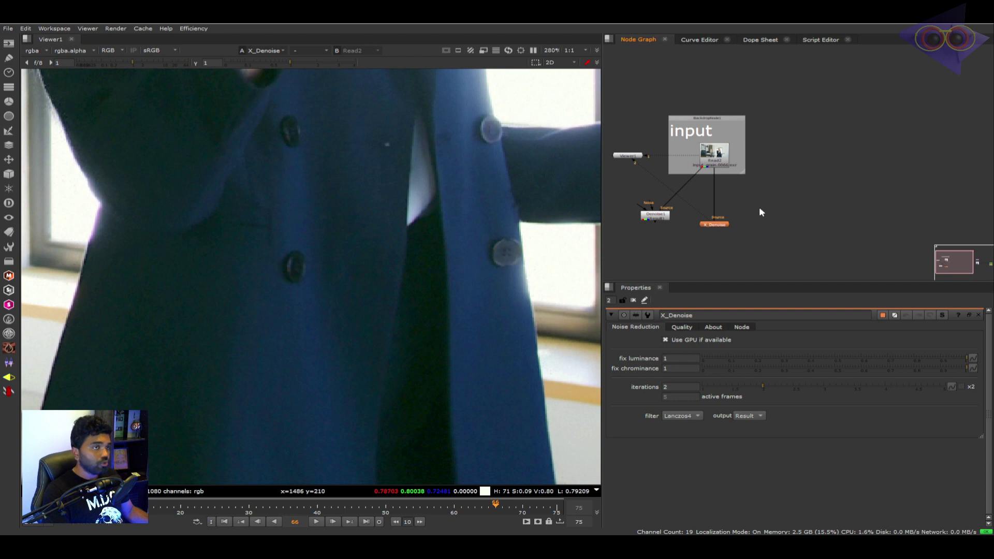
key("Tab")
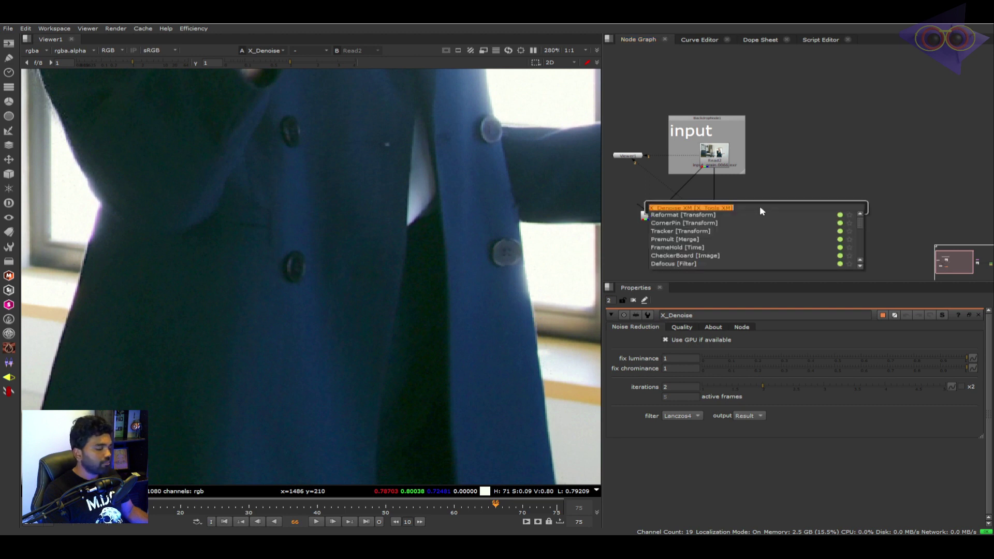
type("frame")
key("Return")
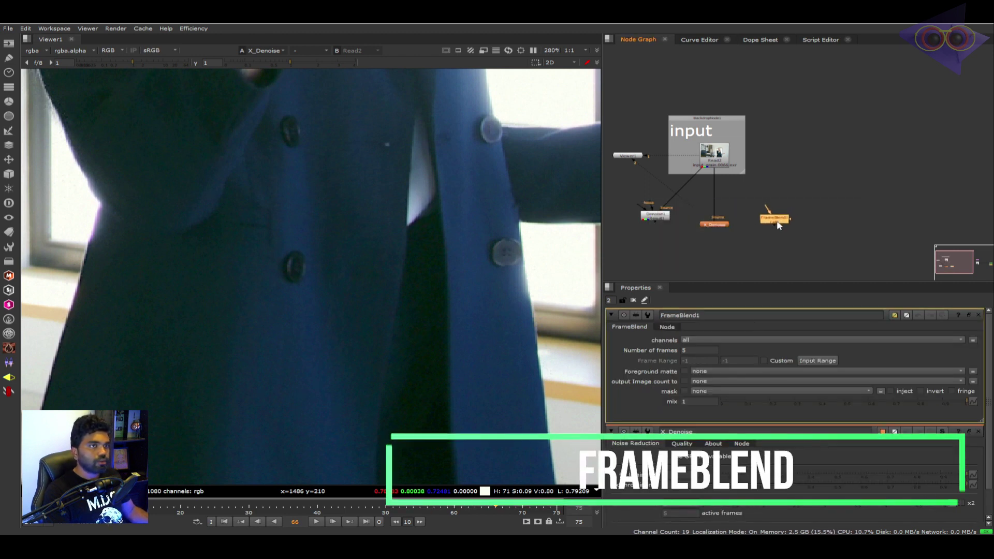
left_click_drag(771, 217, 721, 158)
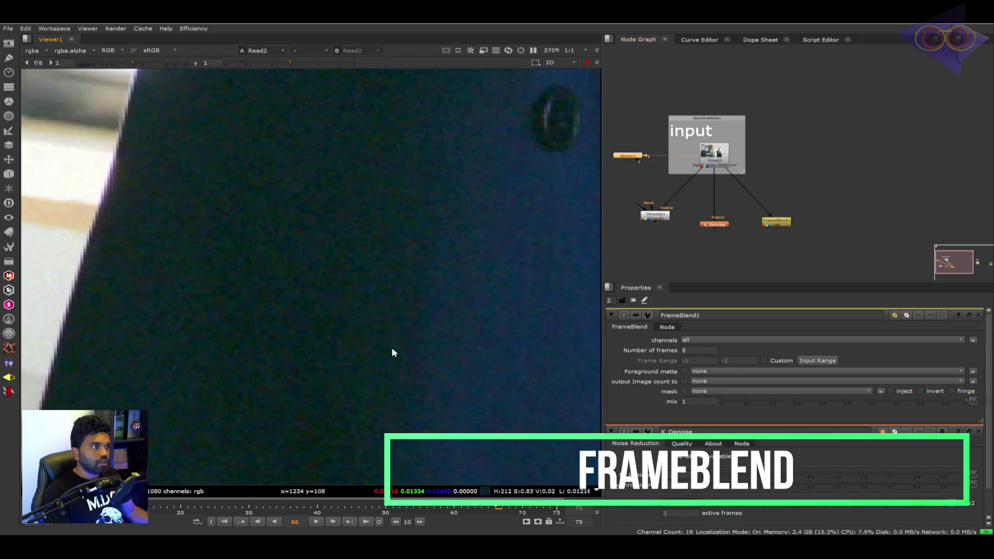
Examine the FrameBlend1 output on the jacket and across the whole frame.
key("2")
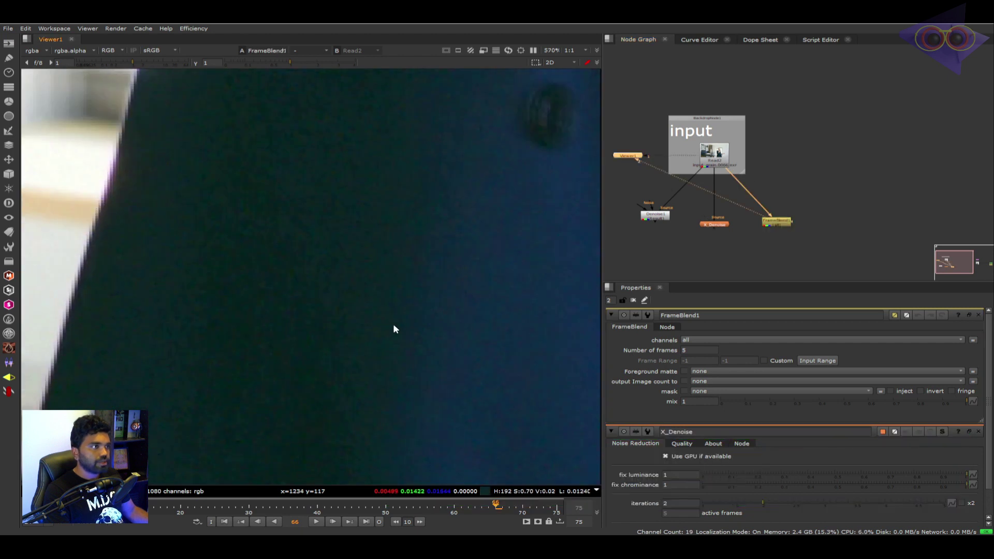
scroll(343, 325, "down", 5)
scroll(341, 326, "down", 3)
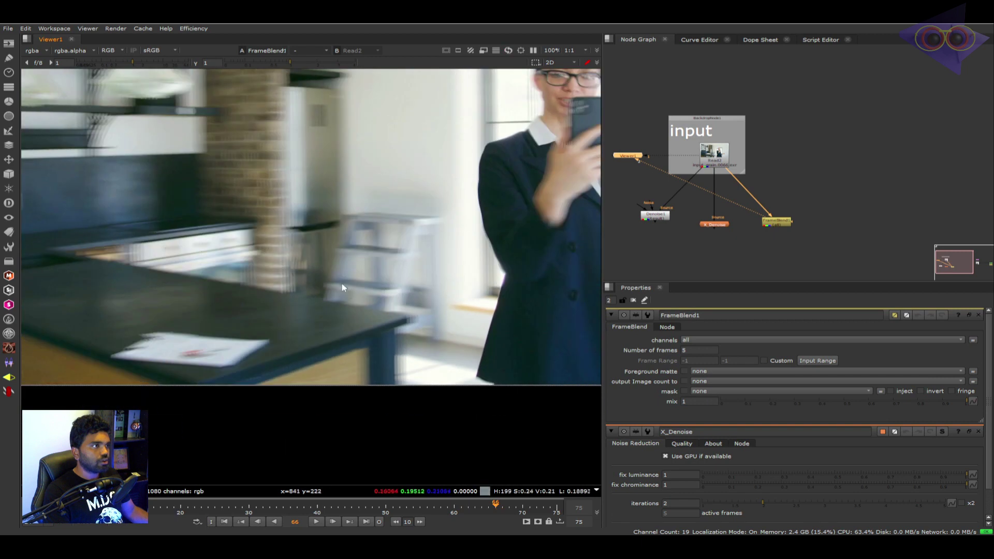
scroll(366, 279, "down", 3)
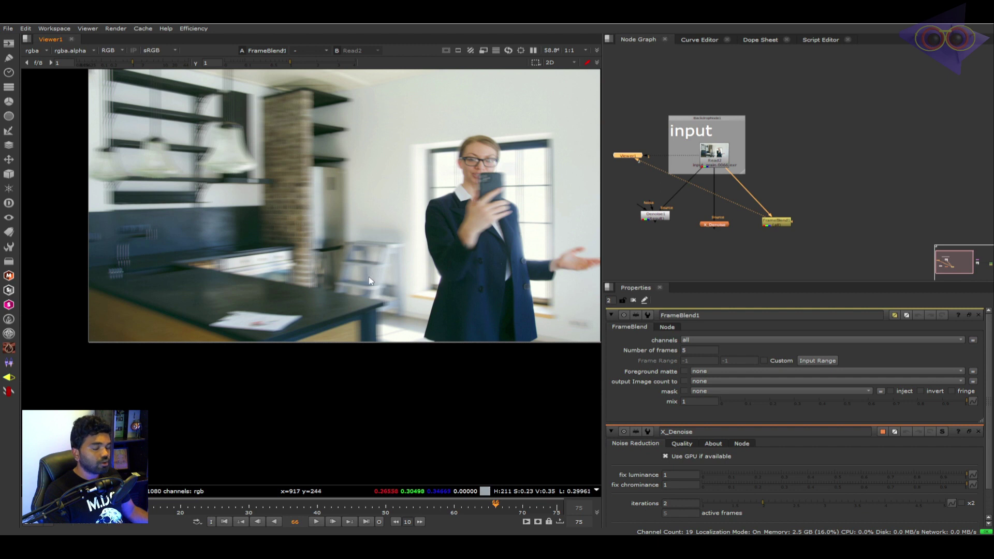
Delete the Denoise, X_Denoise and FrameBlend nodes below the input clip.
left_click(772, 223)
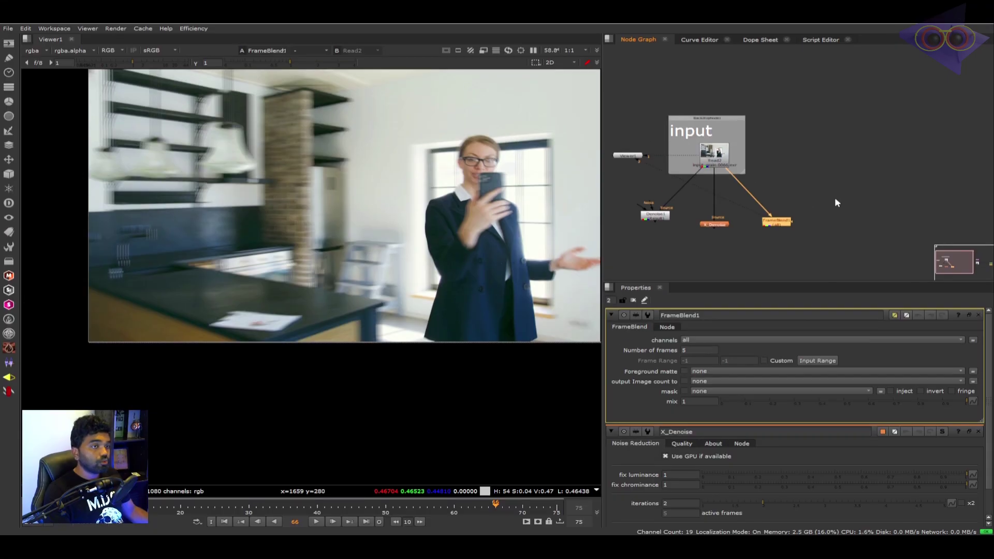
left_click(839, 189)
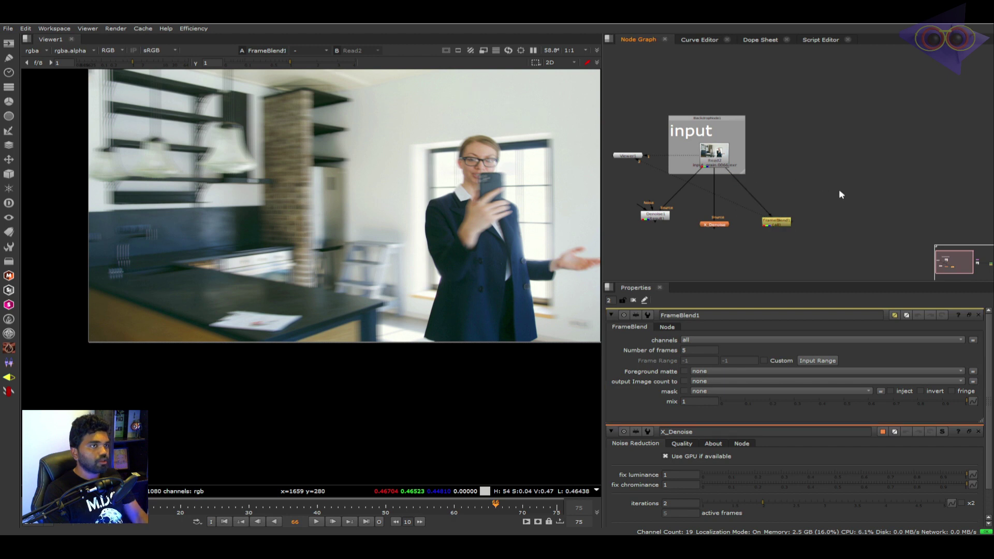
left_click_drag(839, 189, 639, 244)
key("Delete")
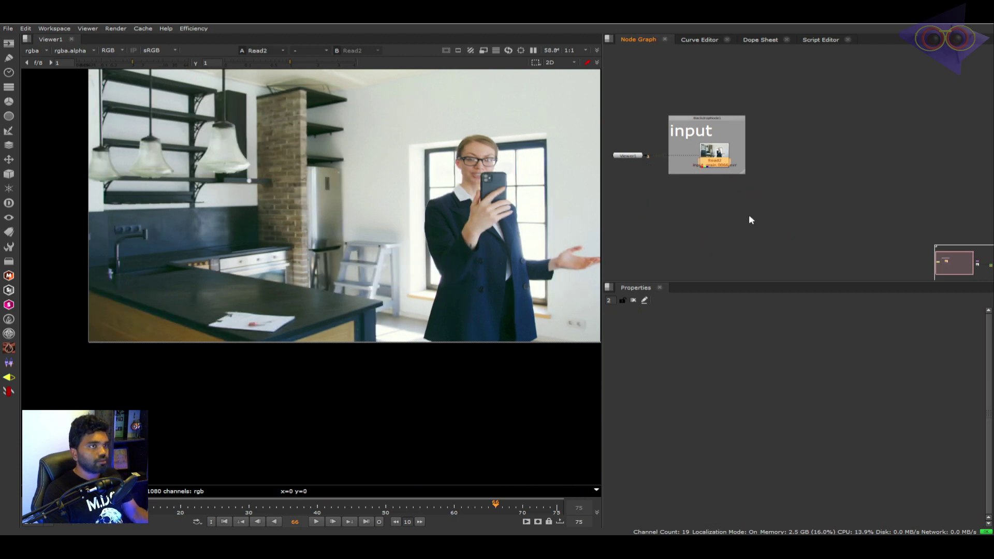
Load the sequence D:/Test/in/input.####.exr in a Read node below the input backdrop and inspect its image around the jacket.
left_click(715, 213)
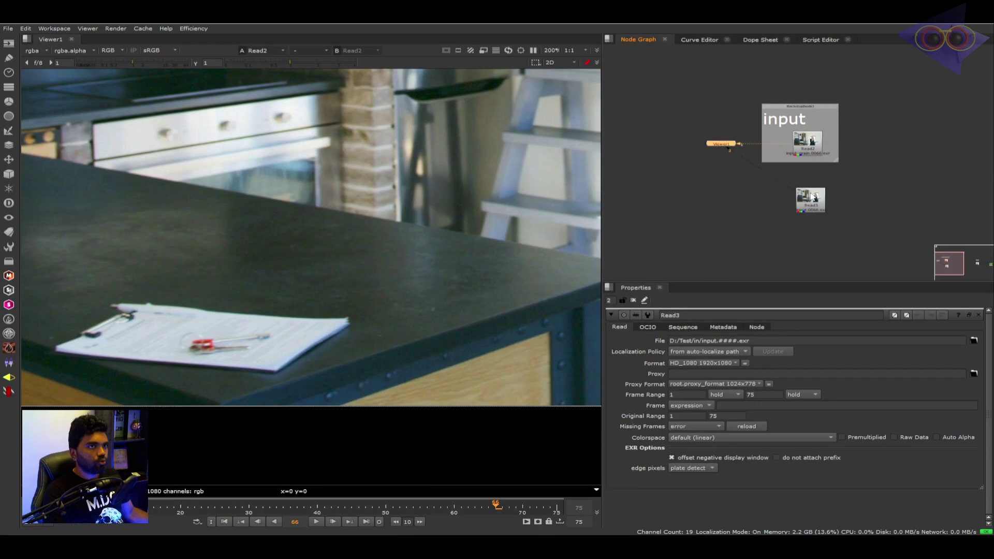
left_click(814, 198)
key("1")
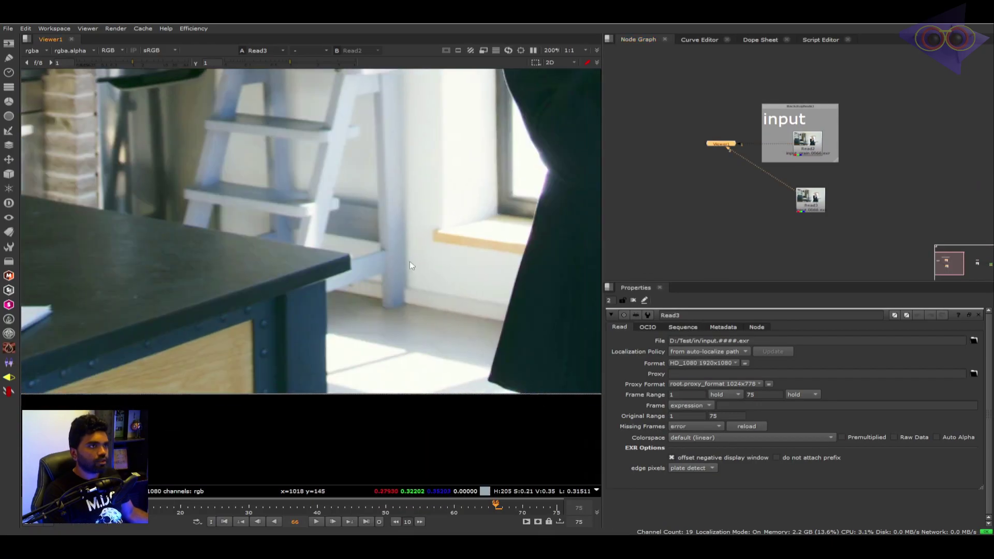
left_click_drag(475, 275, 134, 294)
scroll(296, 260, "up", 5)
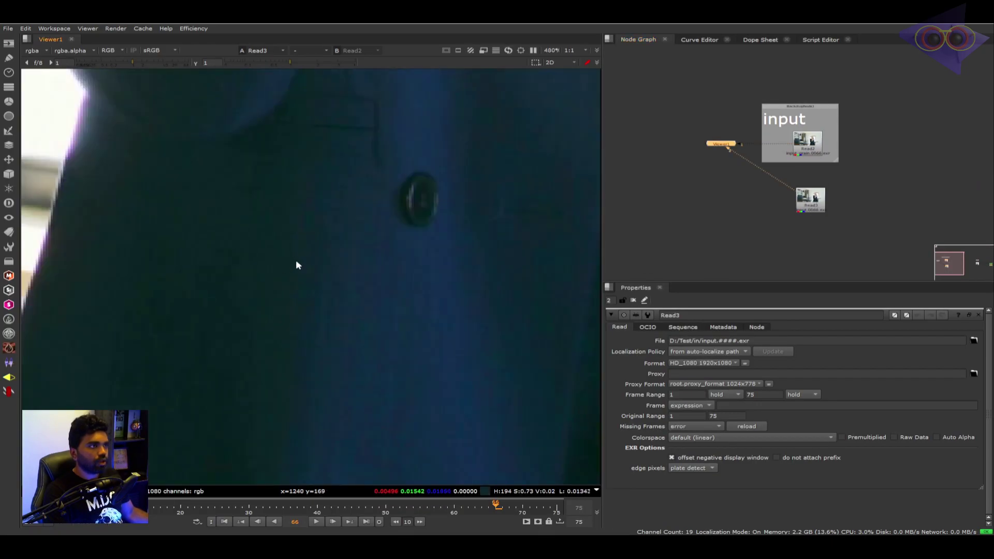
left_click_drag(281, 198, 310, 355)
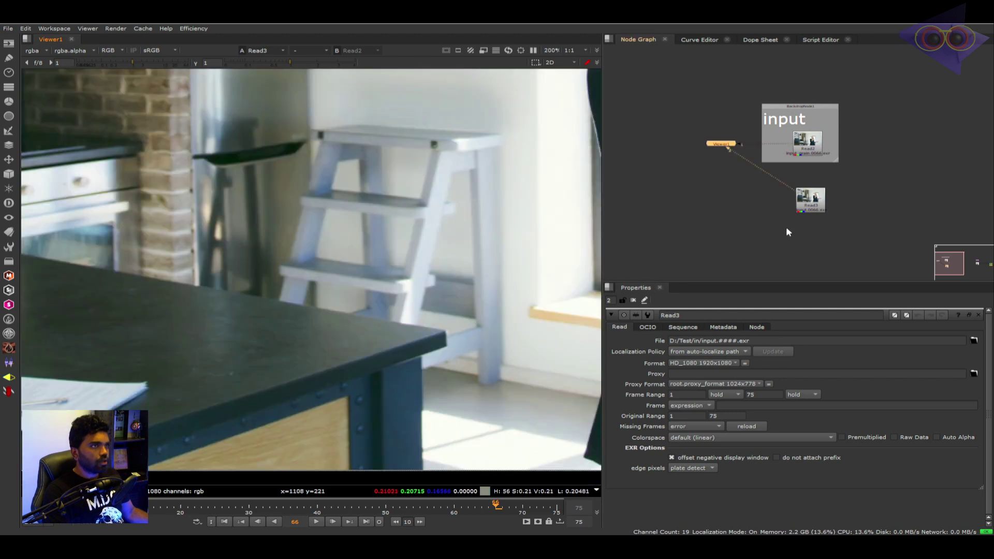
Move Read3 lower in the graph and add a StickyNote just above it.
left_click(812, 209)
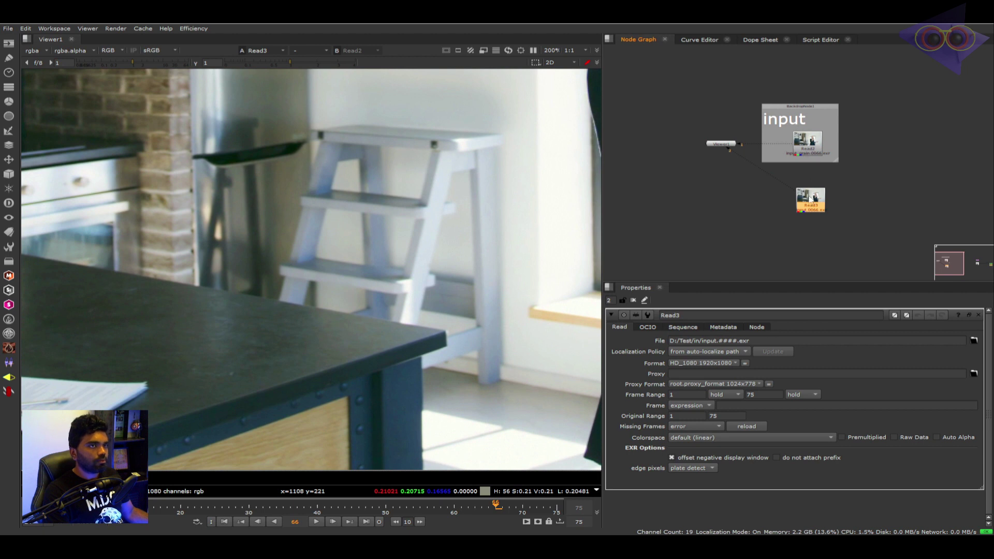
left_click_drag(811, 198, 811, 224)
key("Tab")
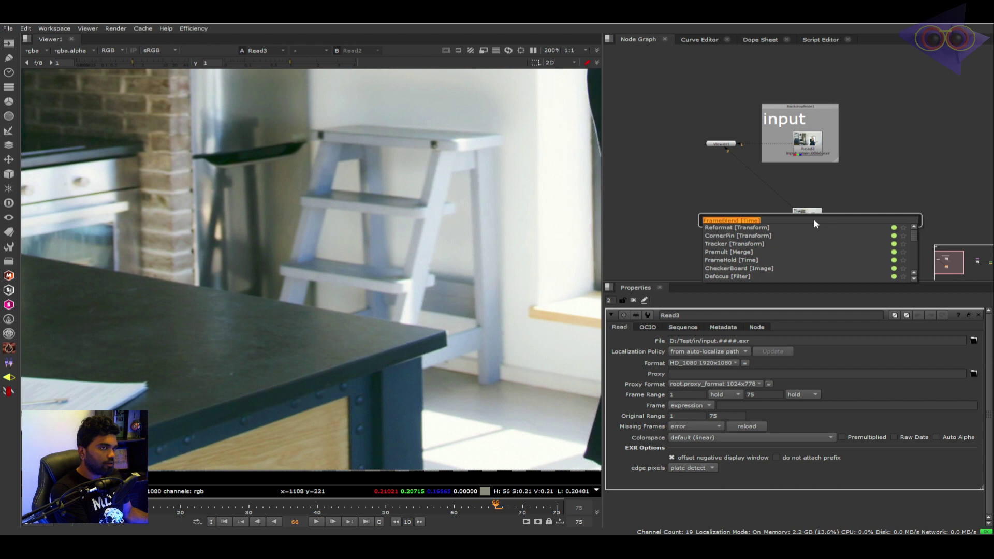
type("stick")
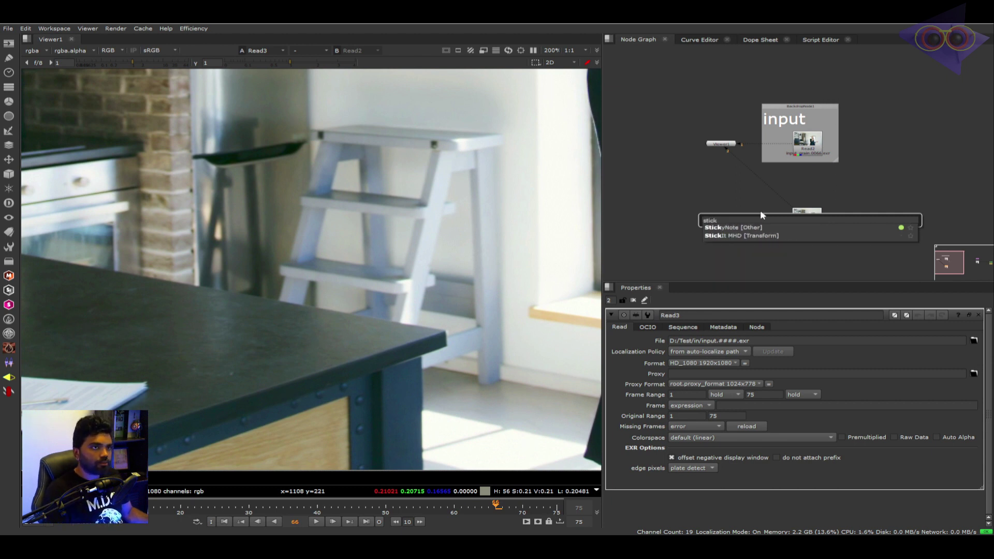
key("Return")
left_click_drag(812, 223, 812, 198)
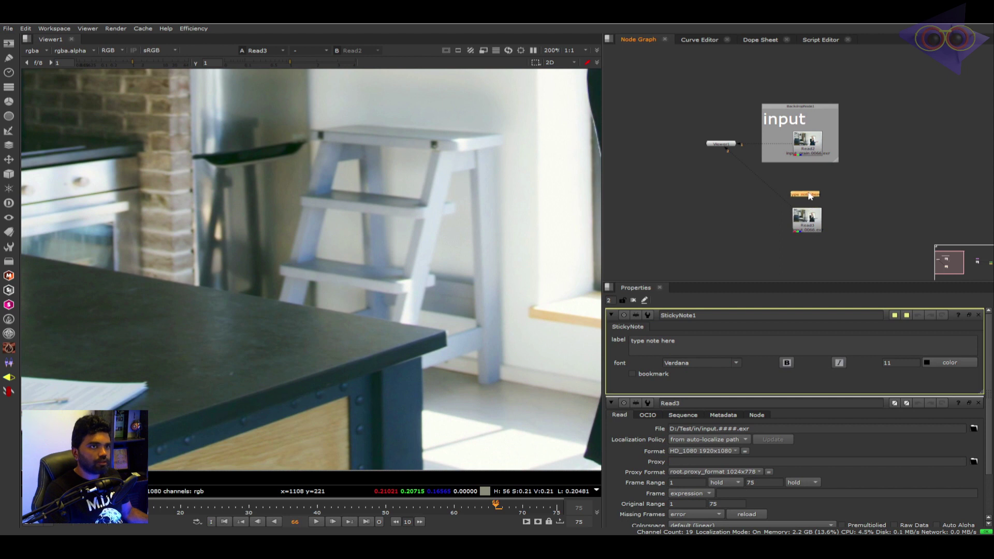
Label the sticky note "Denoise plate" at font size 25 and show Read3 in the viewer.
triple_click(698, 345)
type("Denoise p")
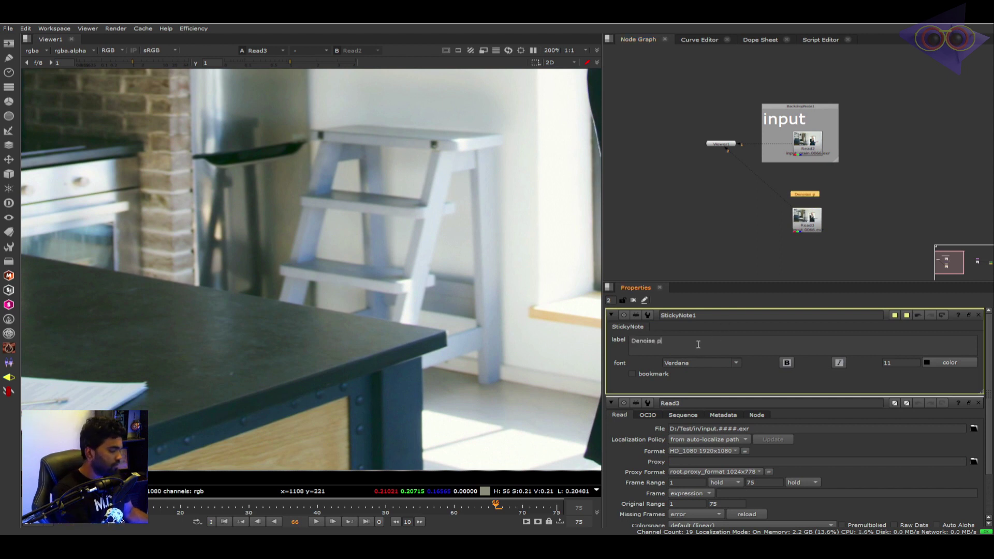
type("late")
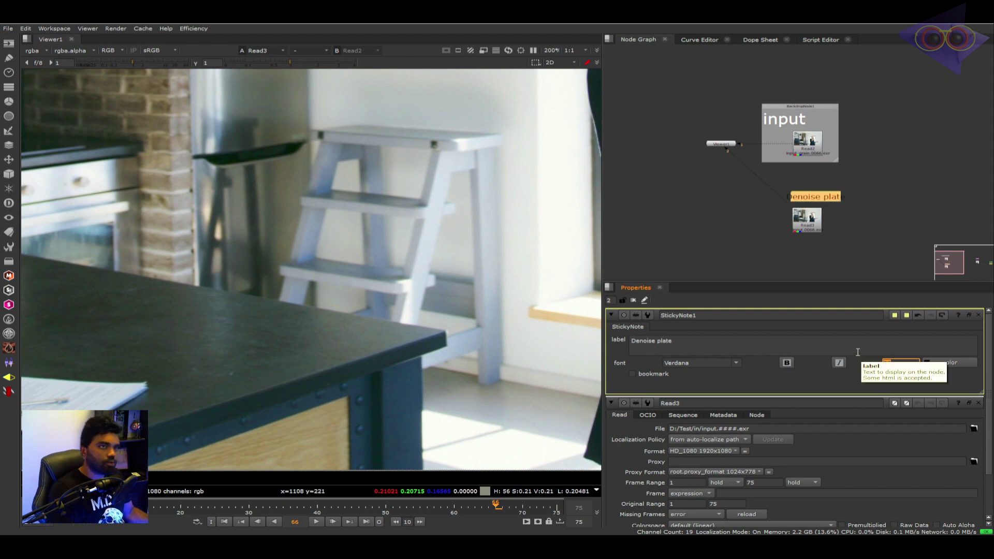
left_click(866, 229)
left_click_drag(831, 198, 812, 226)
key("1")
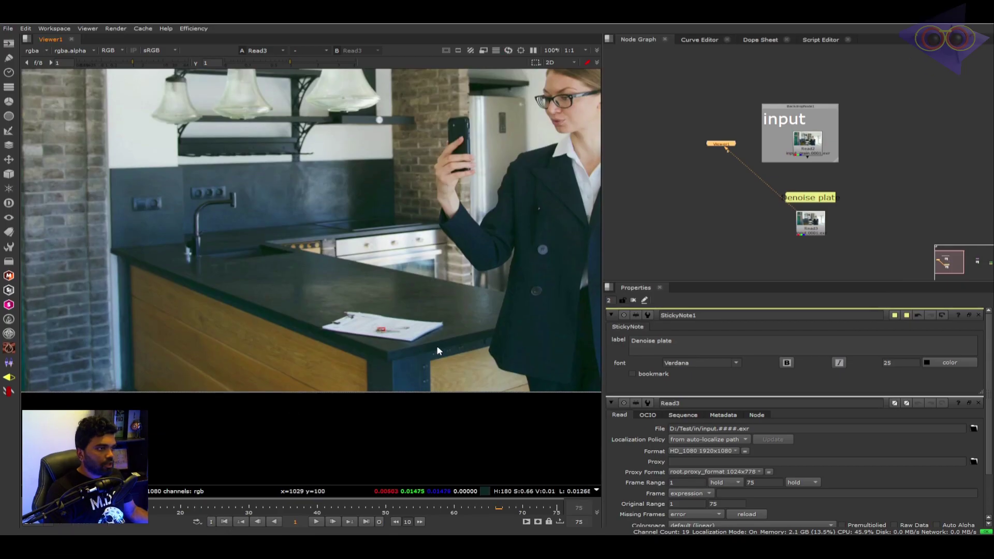
Move the RotoPaint node from the separate node setup beside Read3, connect its bg input to Read3 and view its output.
scroll(436, 351, "up", 3)
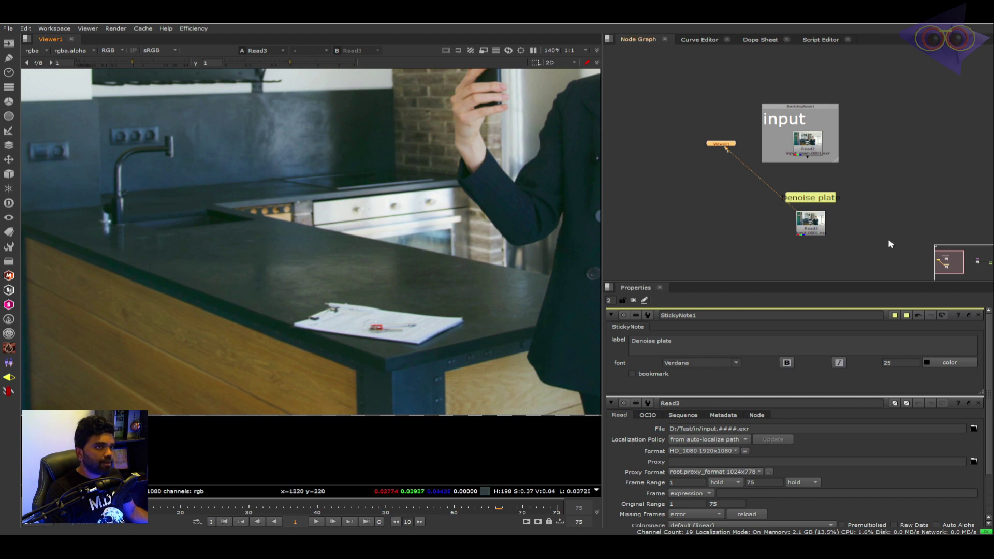
left_click_drag(889, 241, 769, 227)
scroll(768, 227, "down", 4)
scroll(970, 189, "up", 2)
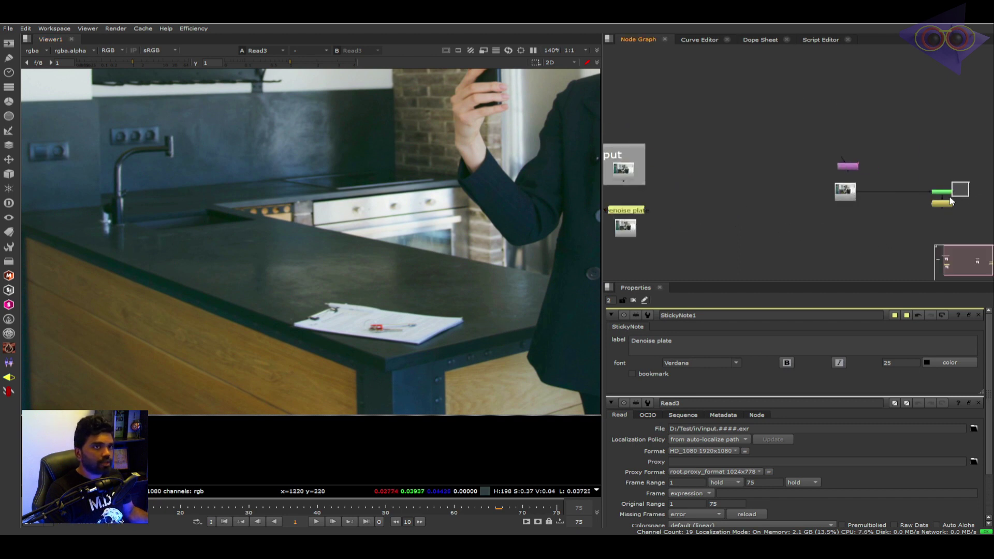
left_click_drag(952, 198, 941, 197)
key("ctrl+x")
scroll(941, 208, "down", 2)
scroll(809, 224, "up", 4)
key("ctrl+v")
left_click_drag(798, 214, 685, 226)
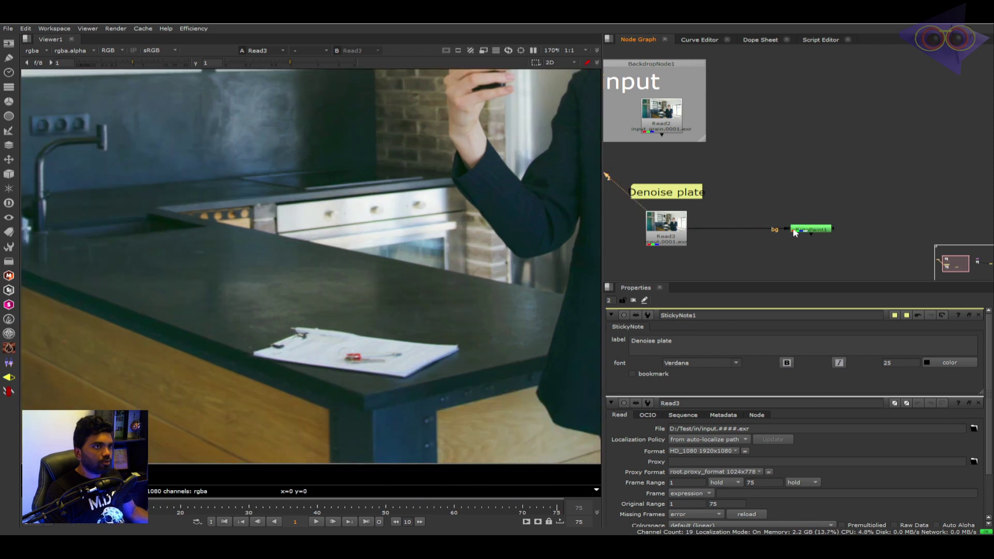
left_click(817, 229)
key("2")
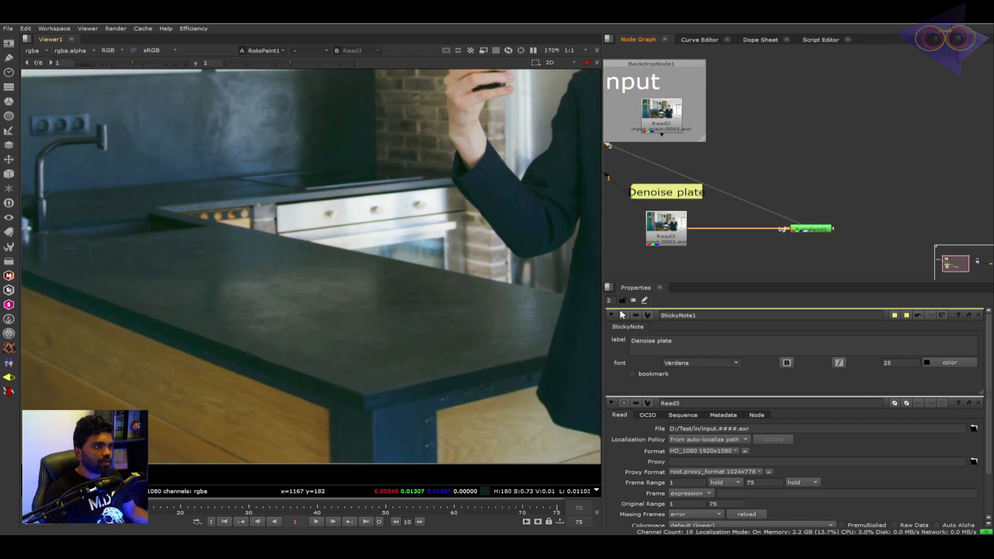
Add Copy and Premult nodes below RotoPaint1 and connect RotoPaint1 to the Copy node's B input.
scroll(897, 207, "down", 4)
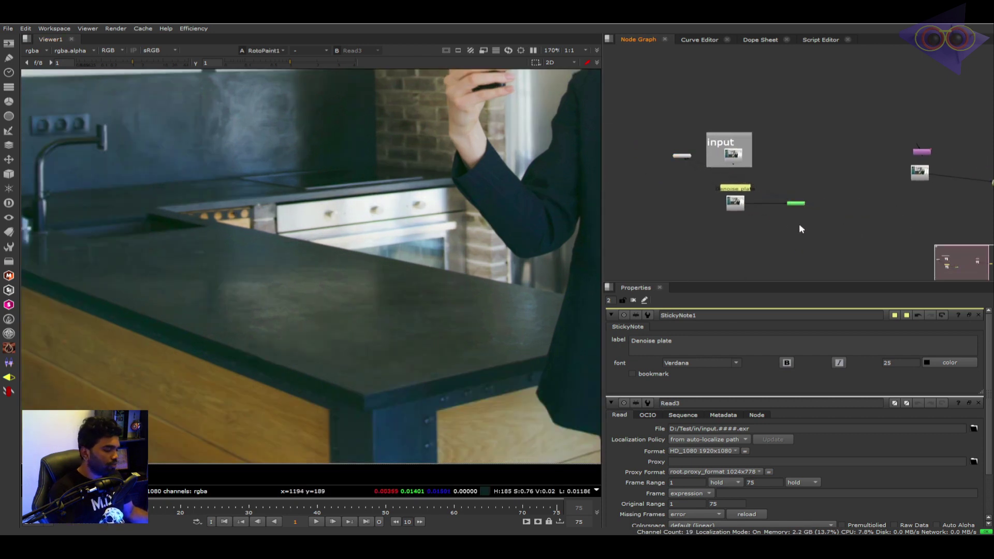
key("k")
scroll(825, 222, "up", 4)
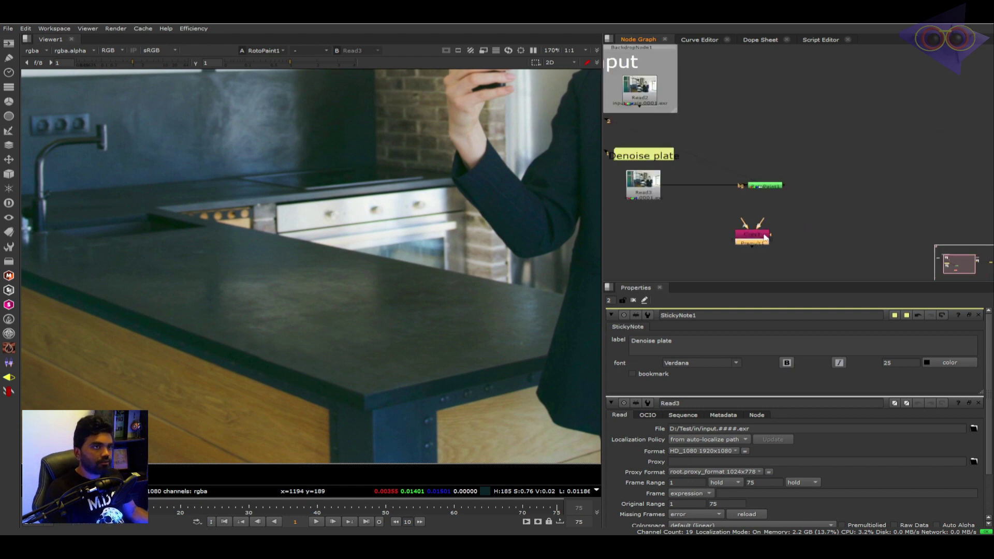
left_click_drag(759, 235, 768, 224)
left_click_drag(763, 243, 772, 251)
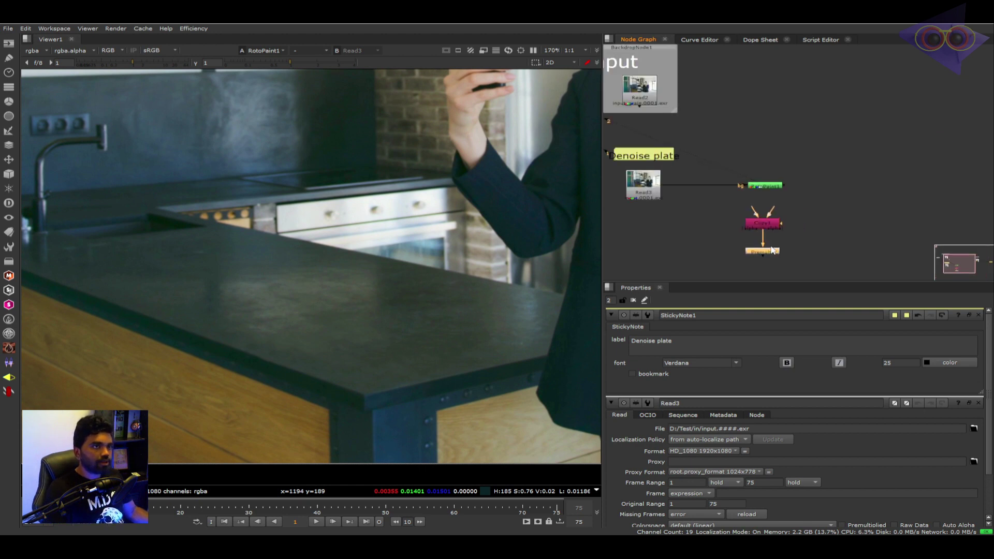
left_click_drag(775, 208, 768, 252)
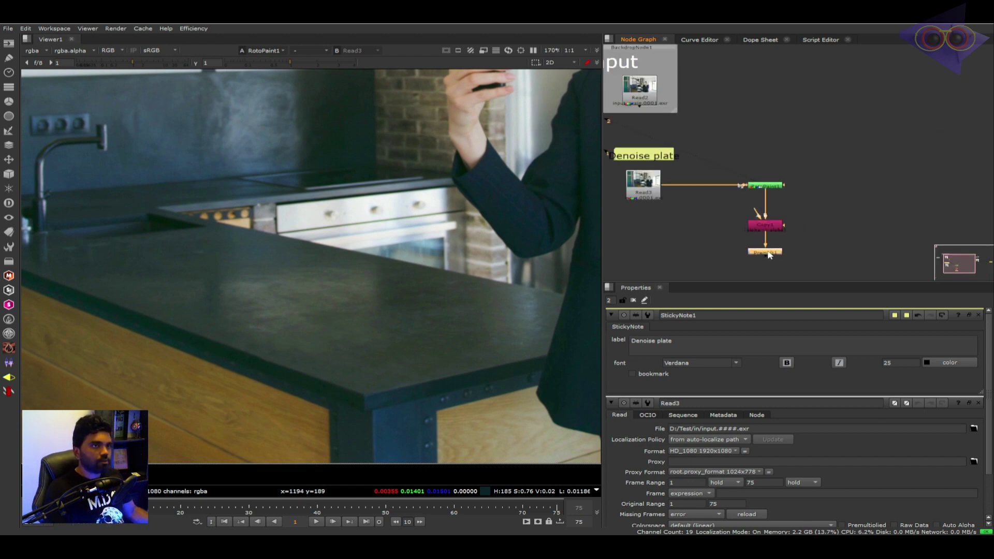
Add a Roto node feeding the Copy node's A input, draw a closed shape around the countertop papers, and view Premult1.
left_click(810, 215)
key("o")
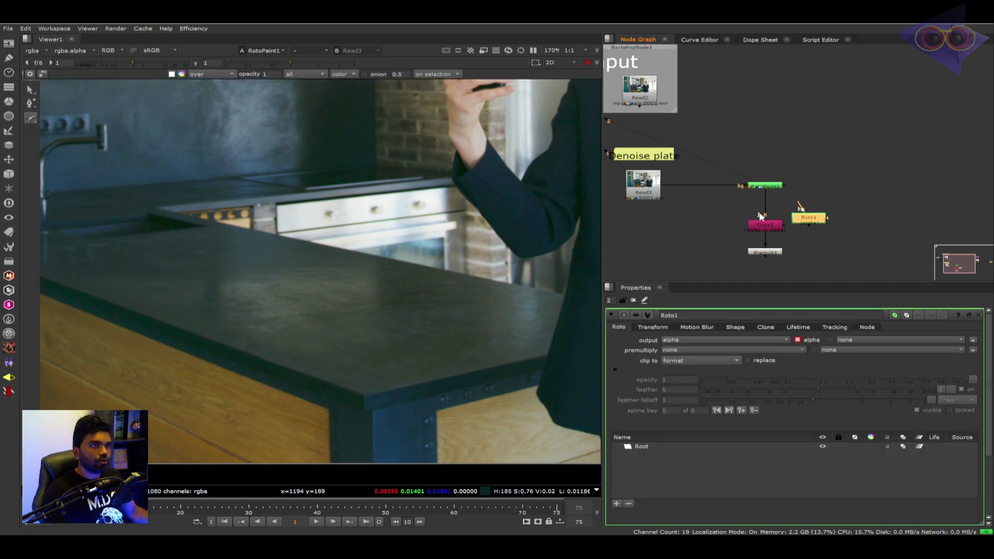
left_click_drag(815, 222, 834, 229)
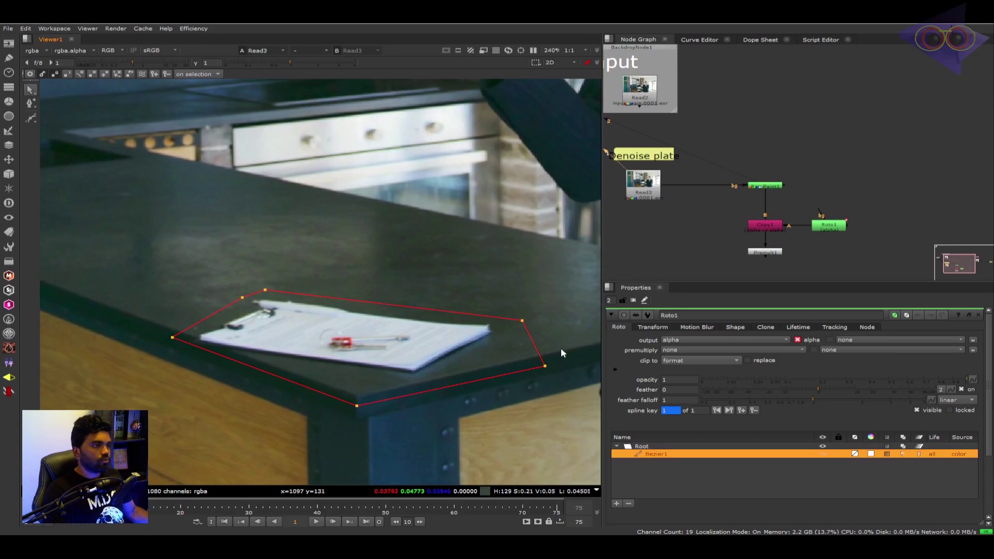
key("1")
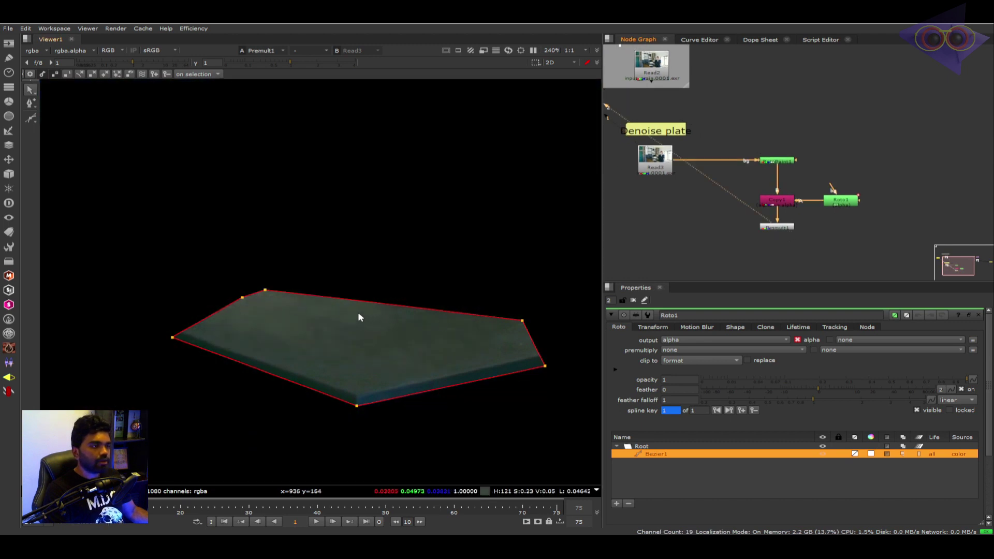
Add a Merge node set to over, with Premult1 as A and Read3 as B, and view the result.
left_click(655, 232)
key("m")
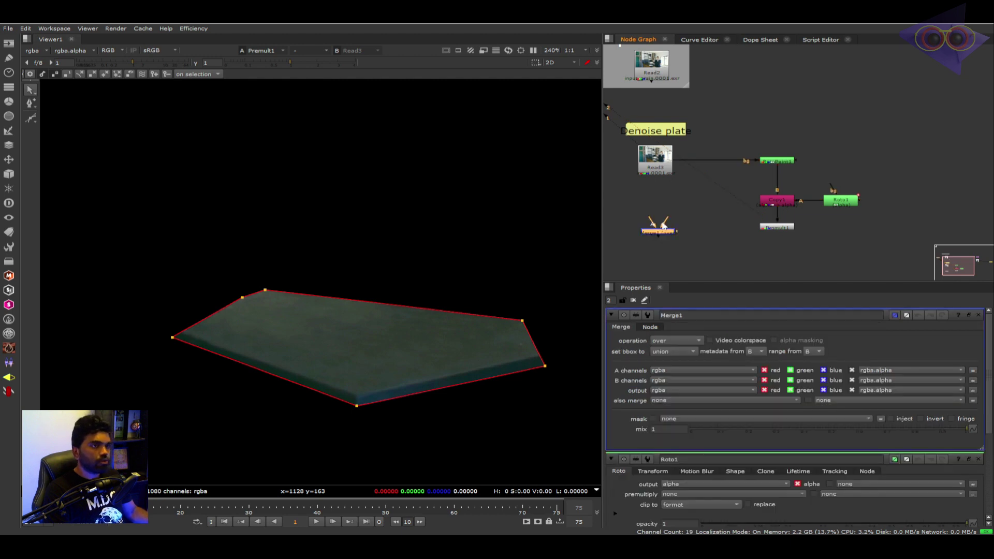
left_click_drag(663, 224, 773, 228)
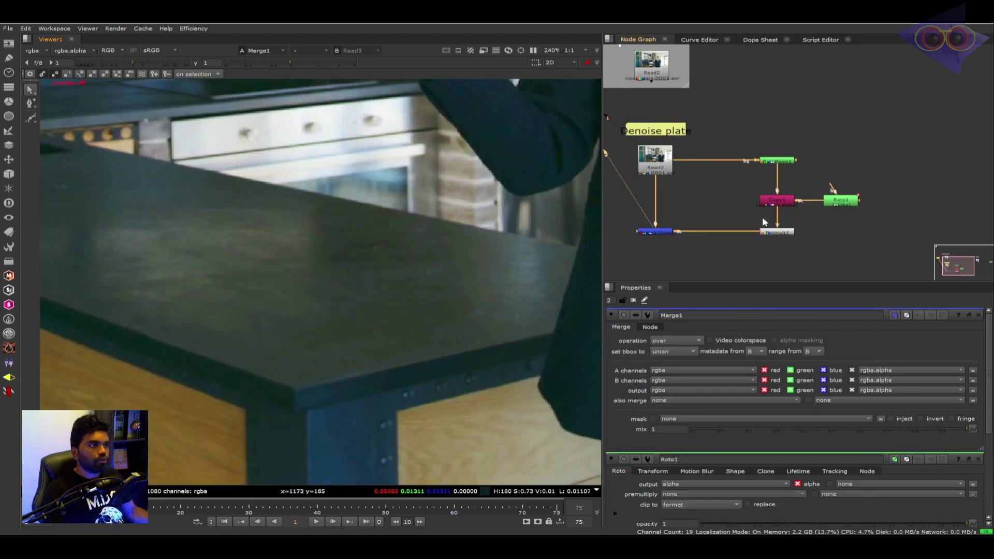
Insert the tracked CornerPin2D_Layer_1 node between Premult1 and Merge1, play the merged result, and return to the first frame.
scroll(870, 213, "down", 3)
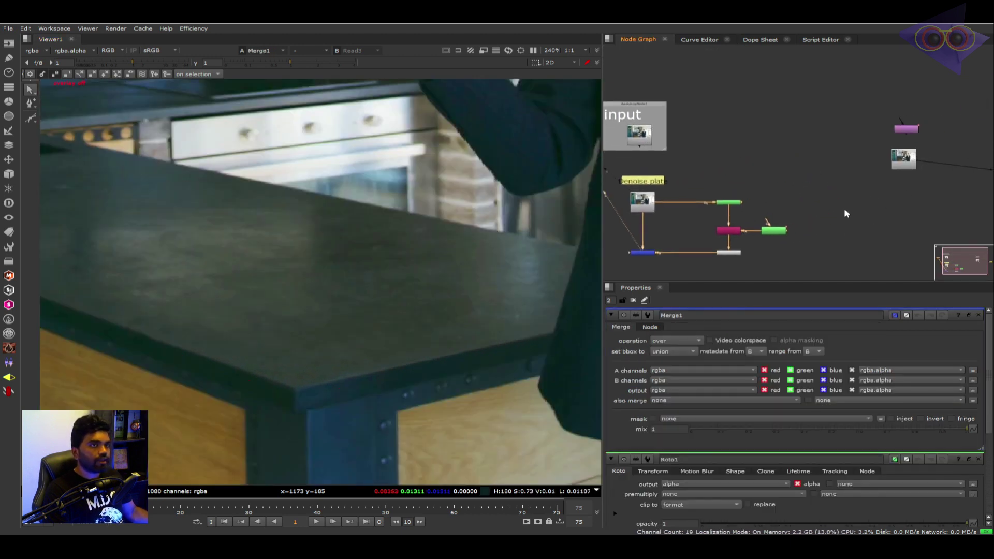
scroll(847, 213, "down", 2)
left_click_drag(897, 140, 751, 255)
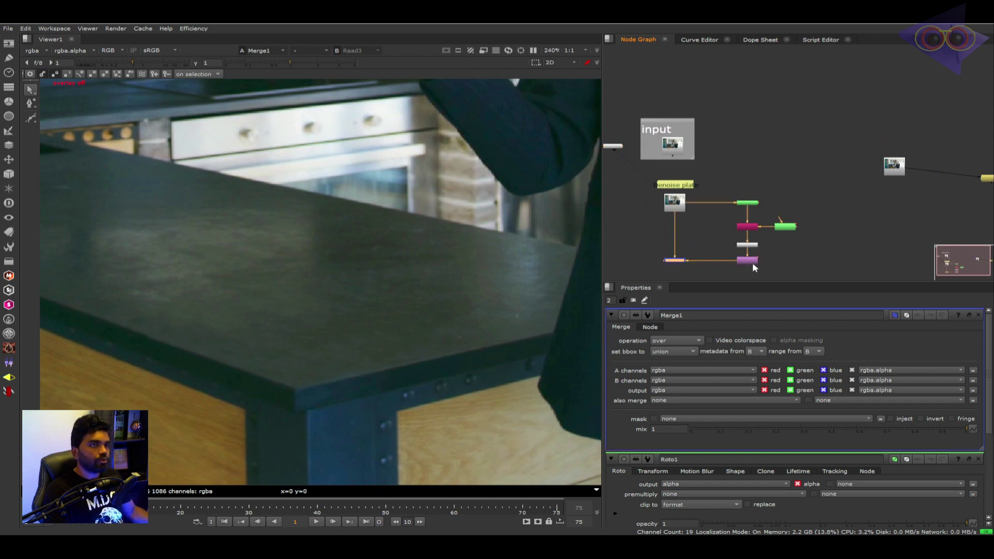
double_click(753, 260)
key("l")
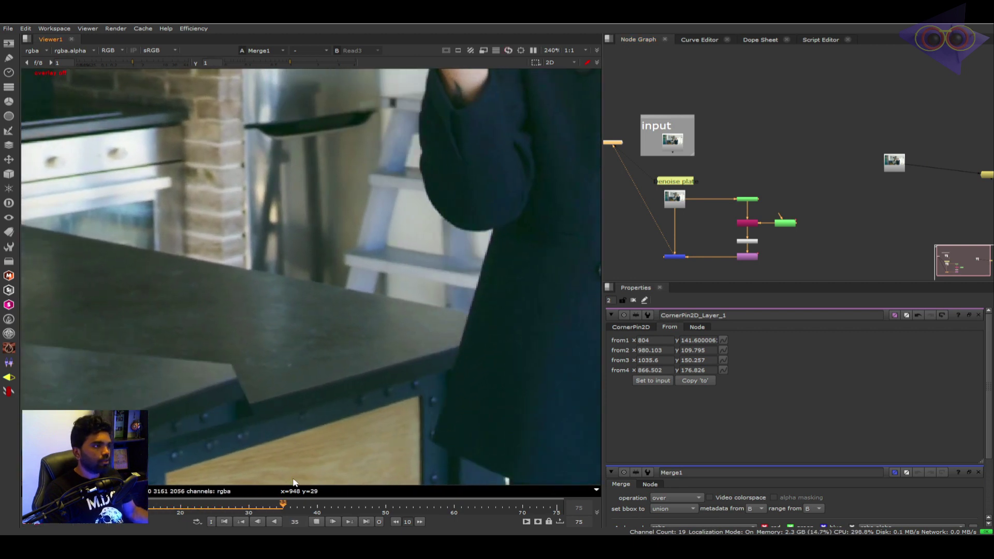
left_click(316, 522)
left_click(224, 522)
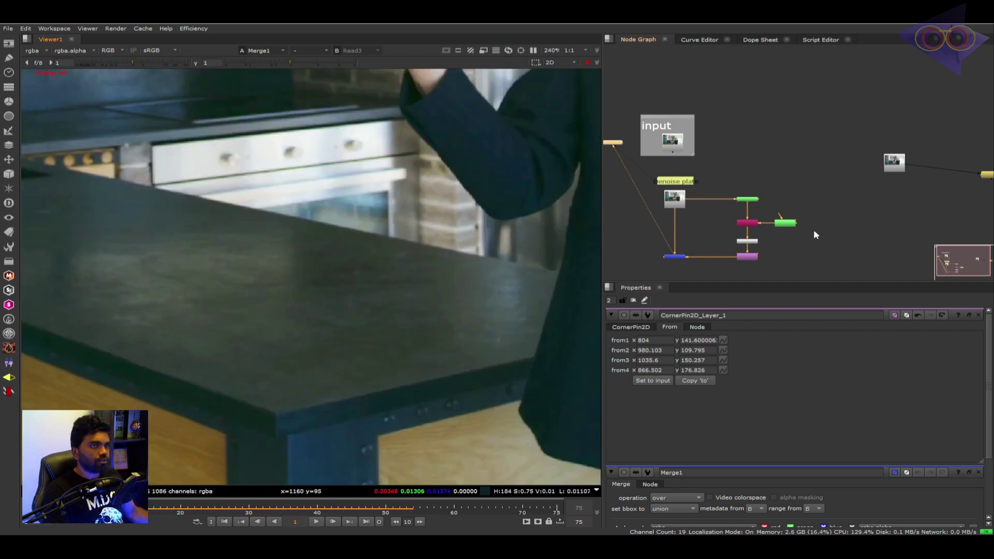
Insert the frame 1 FrameHold node between RotoPaint1 and Copy1 and play the merged result to check the patch.
left_click(752, 199)
left_click_drag(946, 203, 872, 206)
left_click_drag(965, 149, 832, 202)
key("ctrl+x")
key("ctrl+v")
left_click_drag(713, 225, 818, 203)
left_click(692, 193)
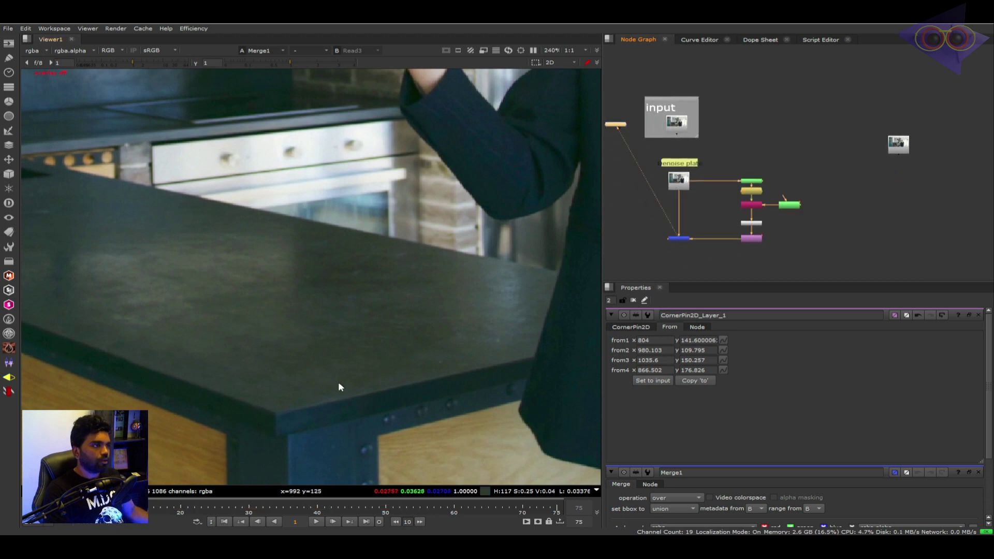
left_click(315, 522)
key("minus")
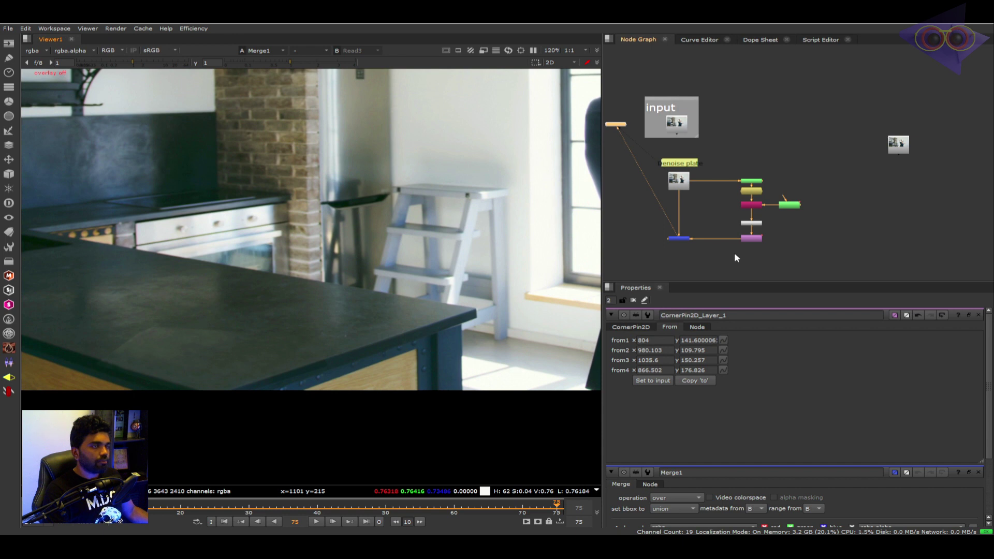
Add a Silhouette node beside the patch setup and connect its Input to Read3 through a Dot.
left_click_drag(745, 265, 764, 264)
left_click_drag(681, 255, 767, 253)
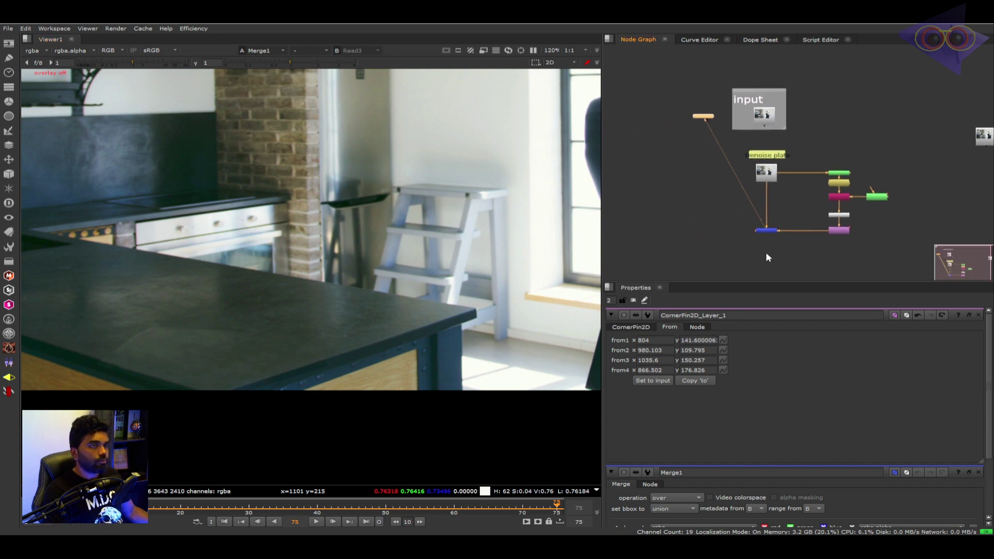
left_click(711, 224)
key("Tab")
type("silho")
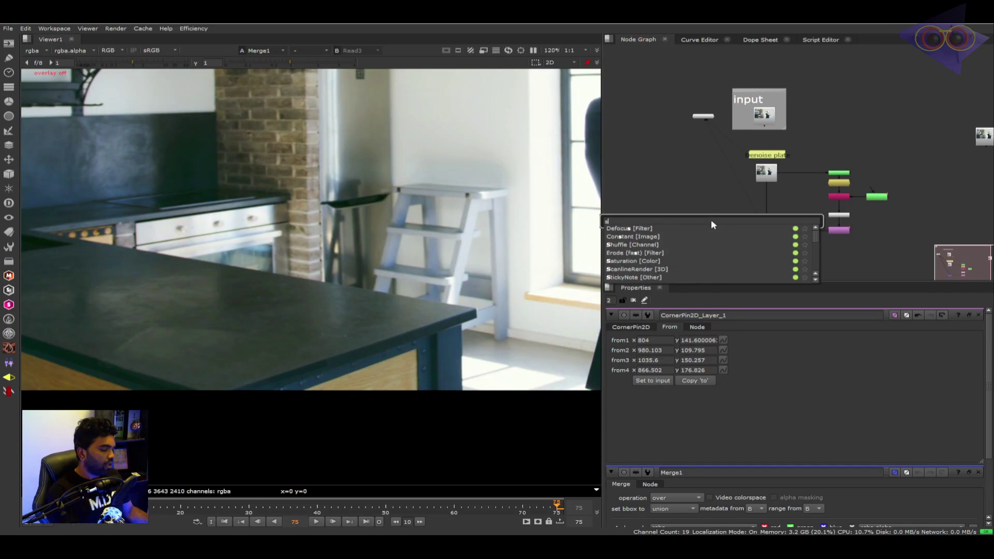
key("Return")
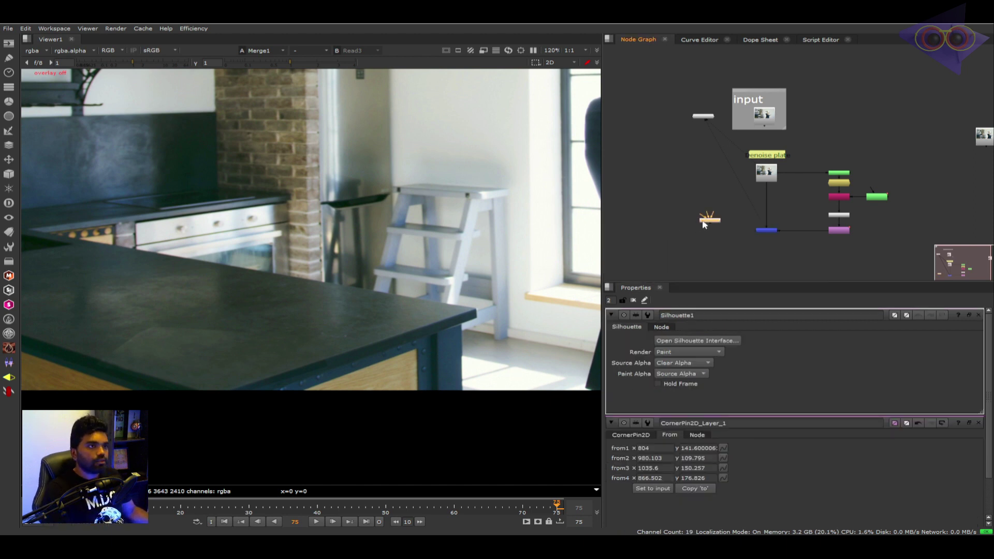
scroll(721, 223, "up", 5)
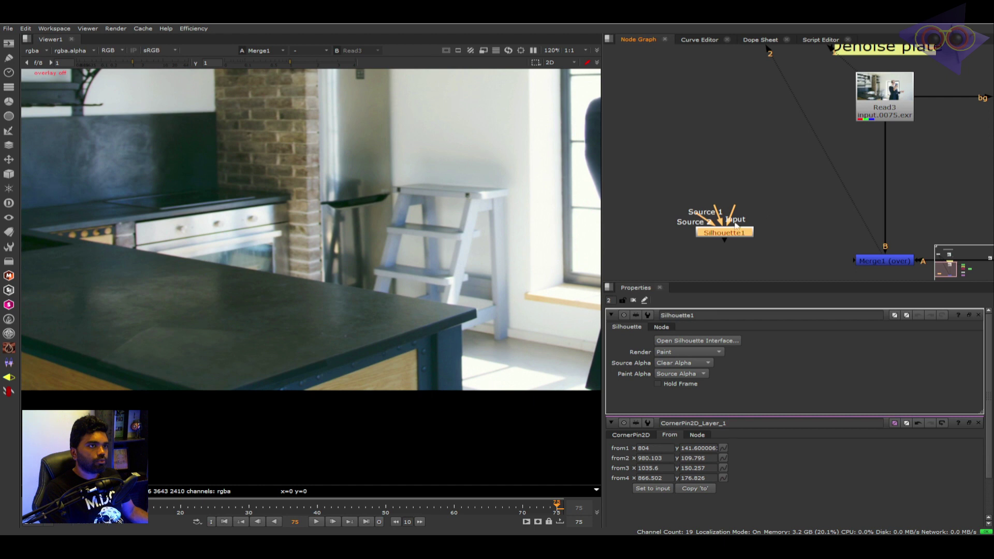
left_click_drag(760, 219, 735, 233)
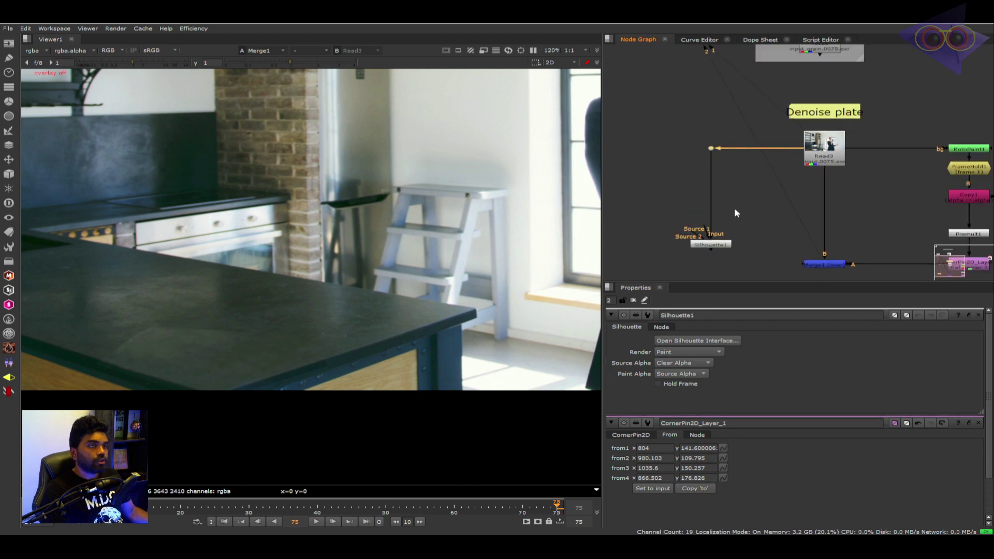
Open the Silhouette1 interface, examine the countertop papers on frame 1, save the project and return to Nuke.
left_click(718, 245)
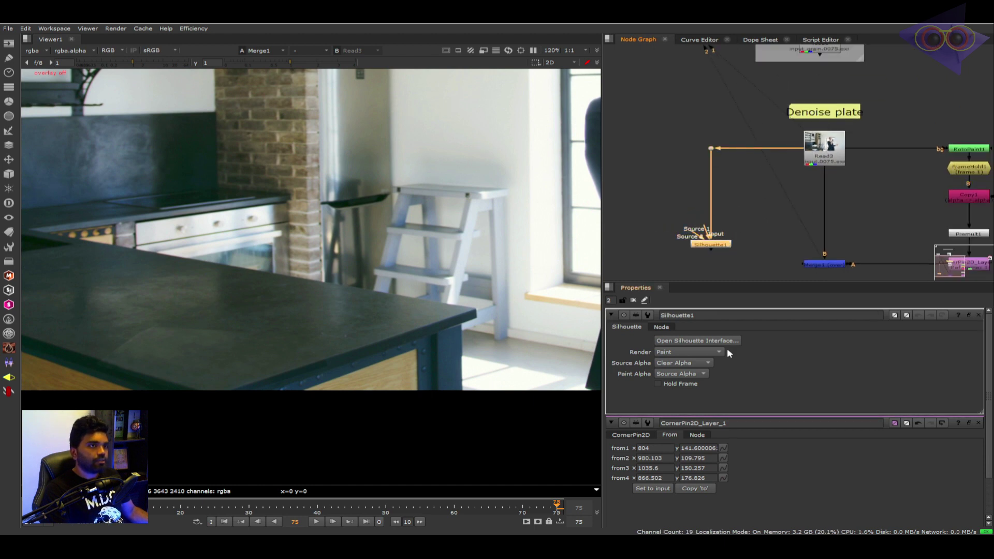
left_click(710, 339)
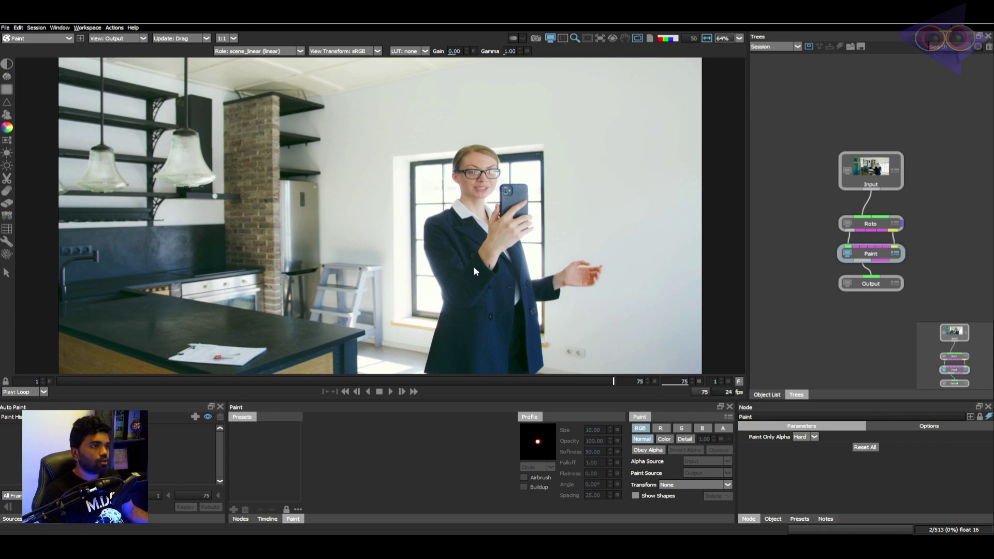
left_click_drag(71, 386, 48, 386)
scroll(330, 330, "up", 3)
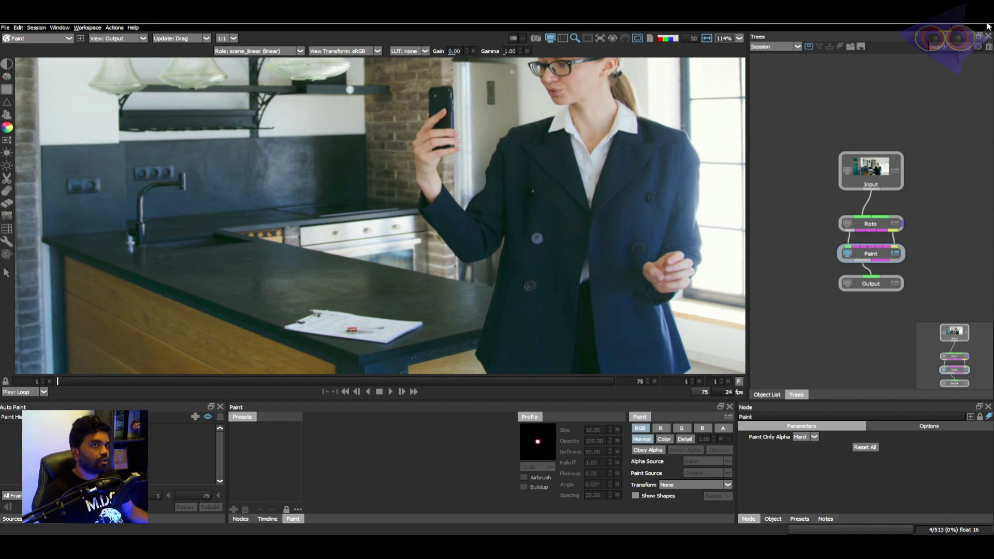
key("ctrl+s")
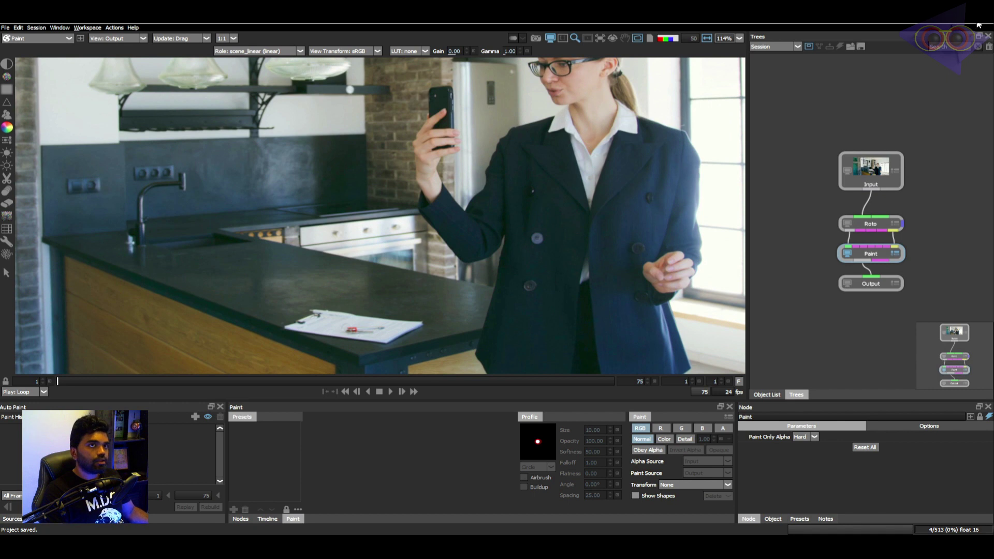
left_click(979, 24)
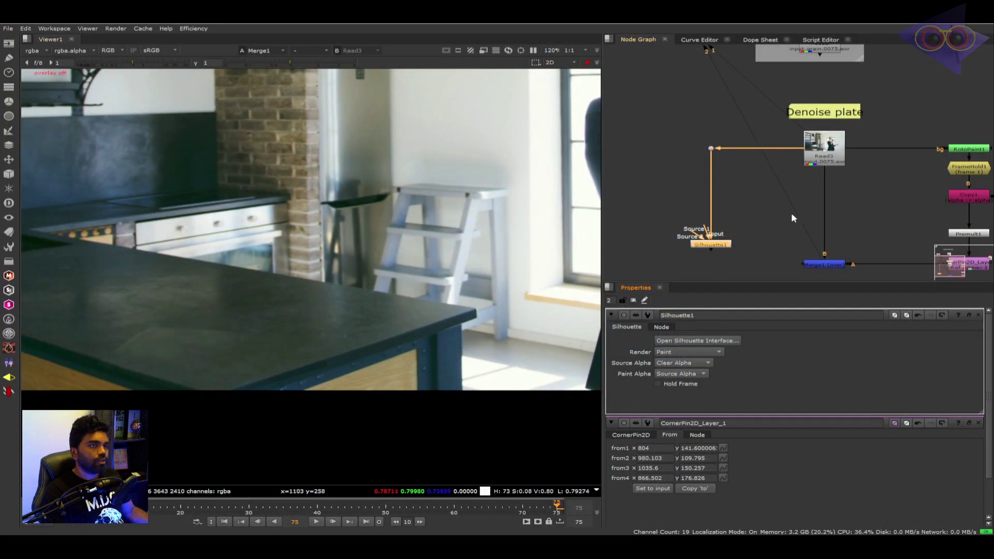
Connect the Silhouette1 node's Source 1 input to FrameHold1 and reopen the Silhouette interface.
left_click_drag(786, 248, 747, 211)
left_click_drag(668, 191, 922, 134)
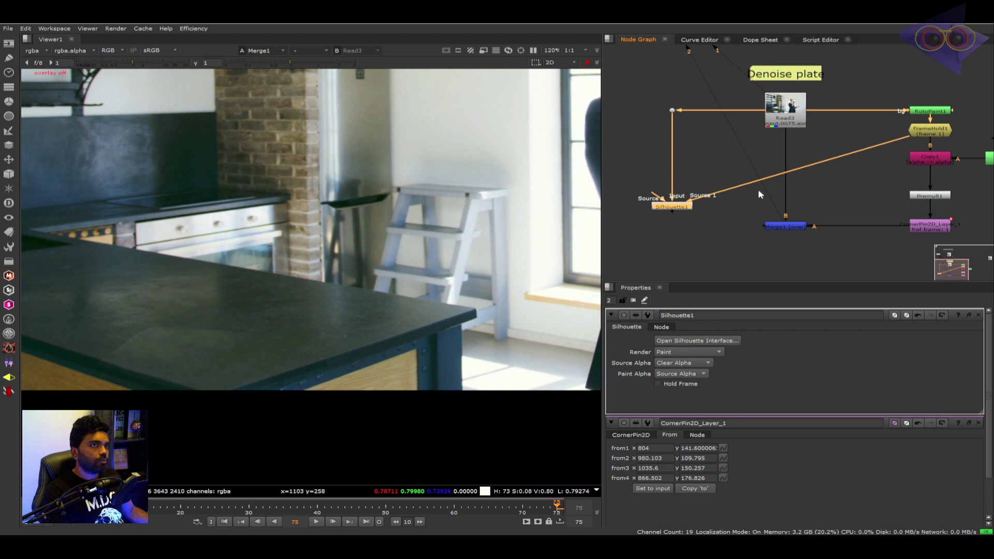
left_click(698, 340)
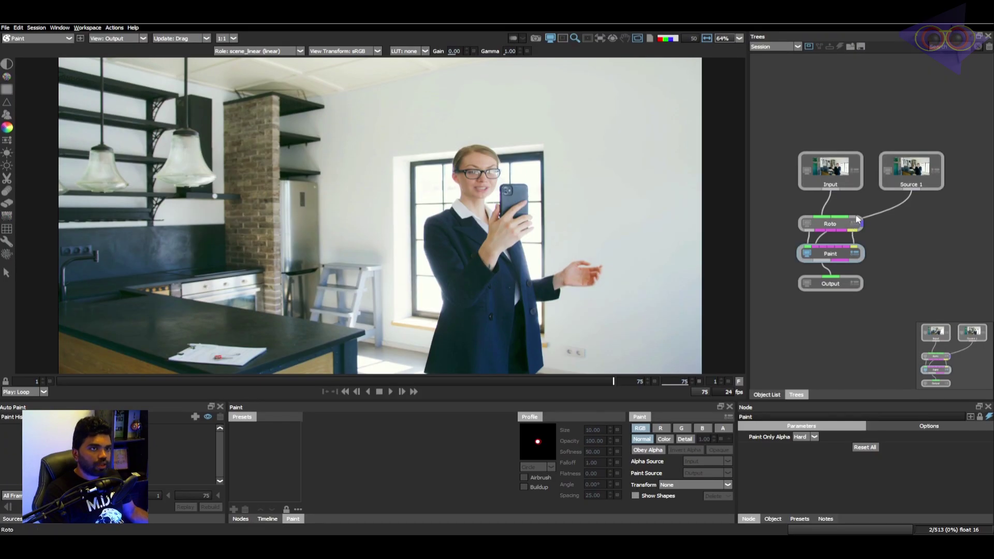
Spread out the Input, Roto and Source 1 nodes in the tree and go to frame 1.
left_click_drag(872, 138, 834, 181)
left_click_drag(916, 176, 924, 172)
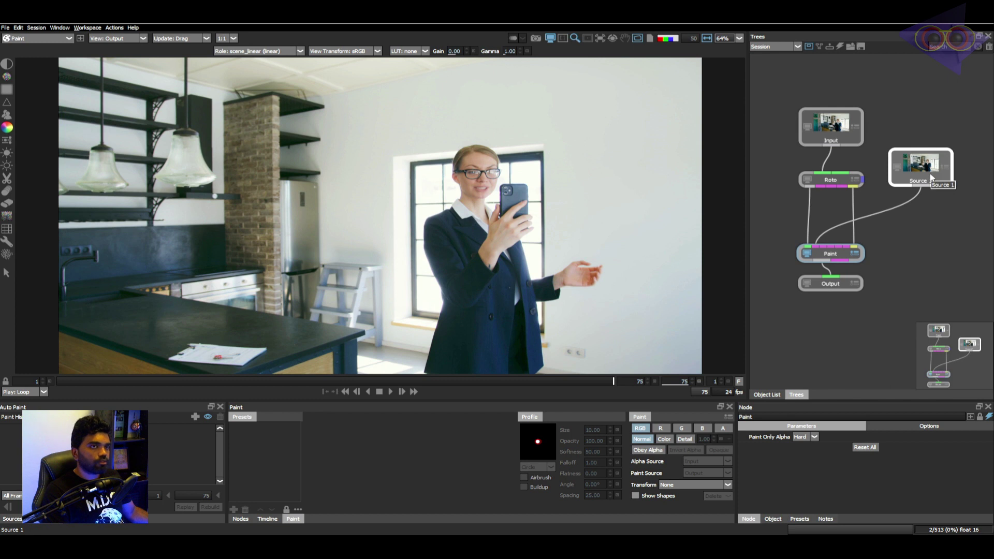
left_click_drag(64, 382, 45, 383)
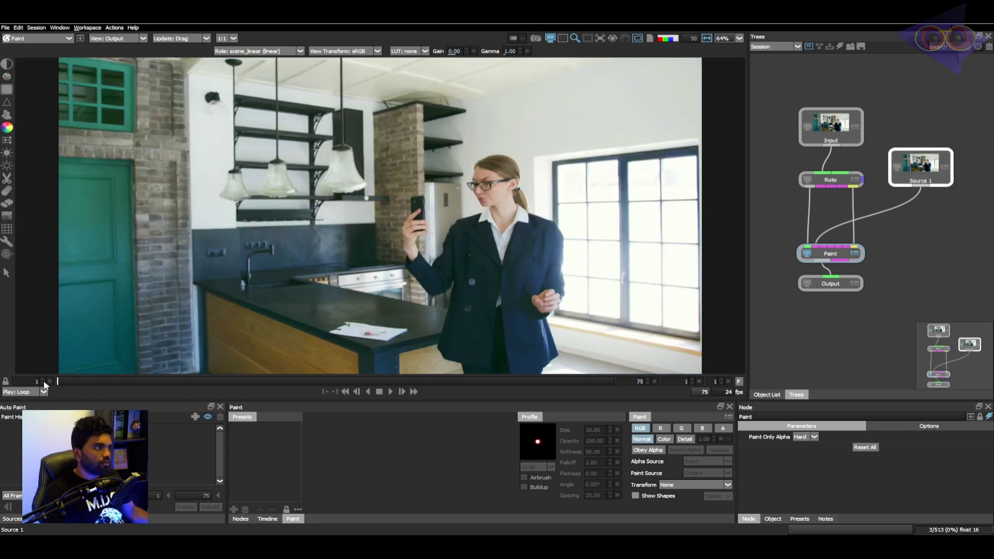
View Source 1 to examine the patched countertop, and switch the view back to Output.
left_click(128, 39)
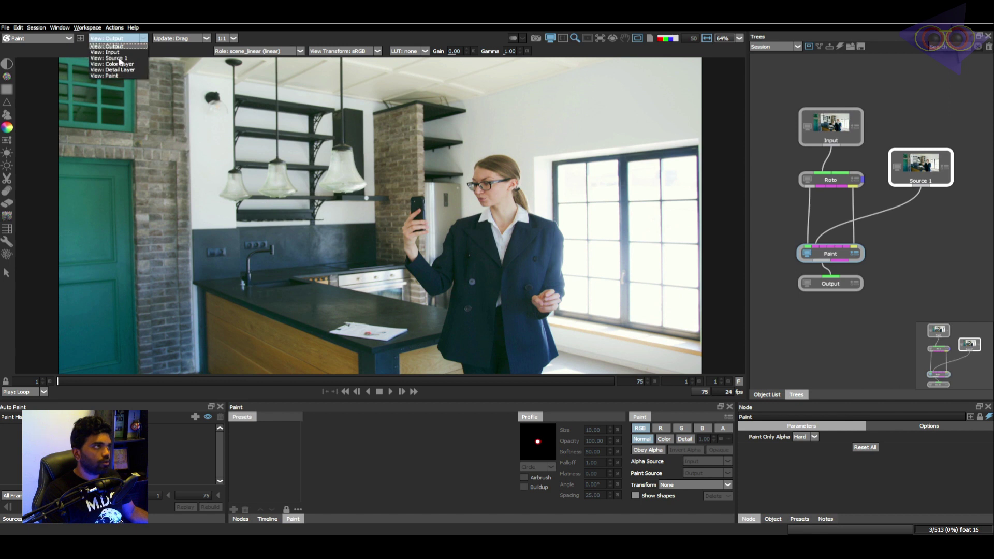
left_click(120, 59)
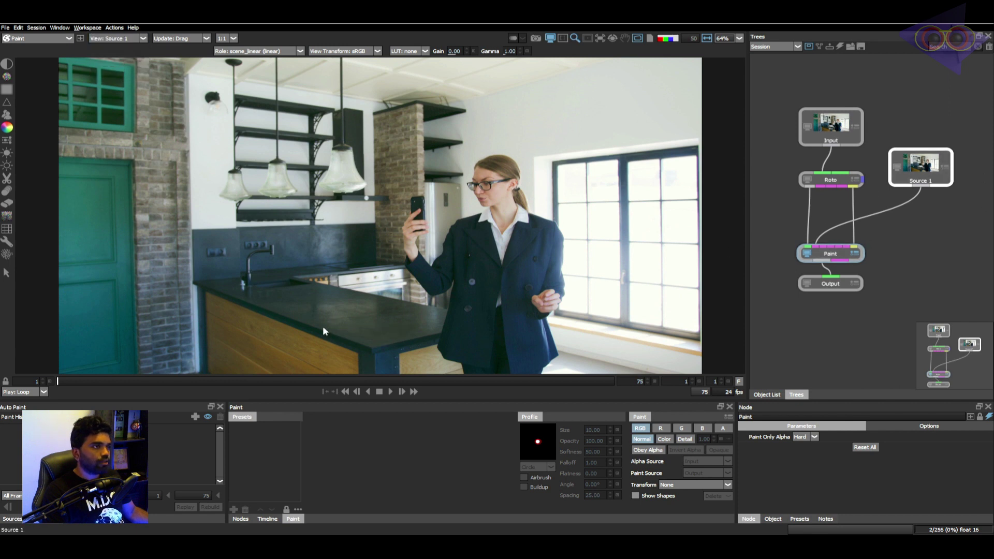
left_click(127, 39)
left_click(116, 45)
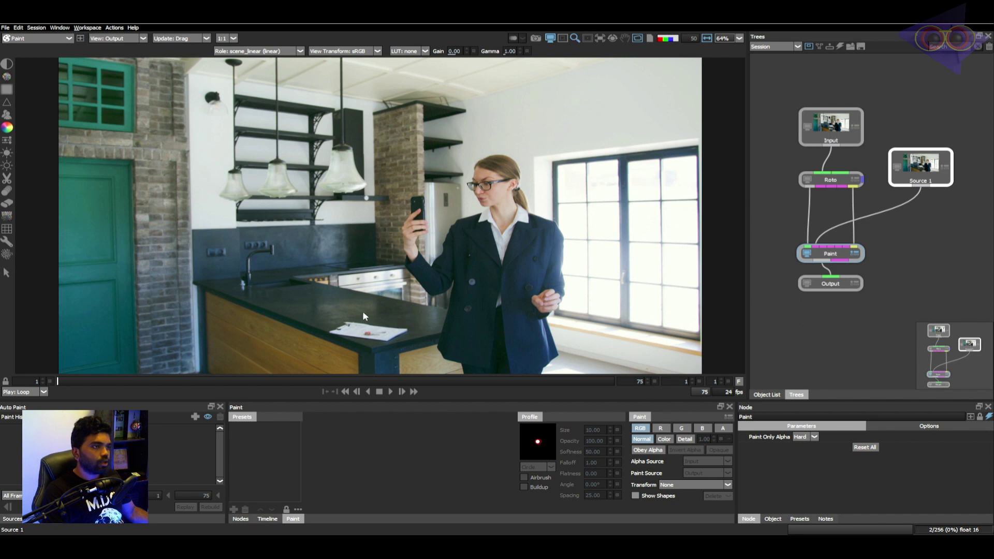
With the Clone brush at size 24.20 and Input as source, paint clean countertop over the front-left corner of the papers.
scroll(364, 318, "up", 3)
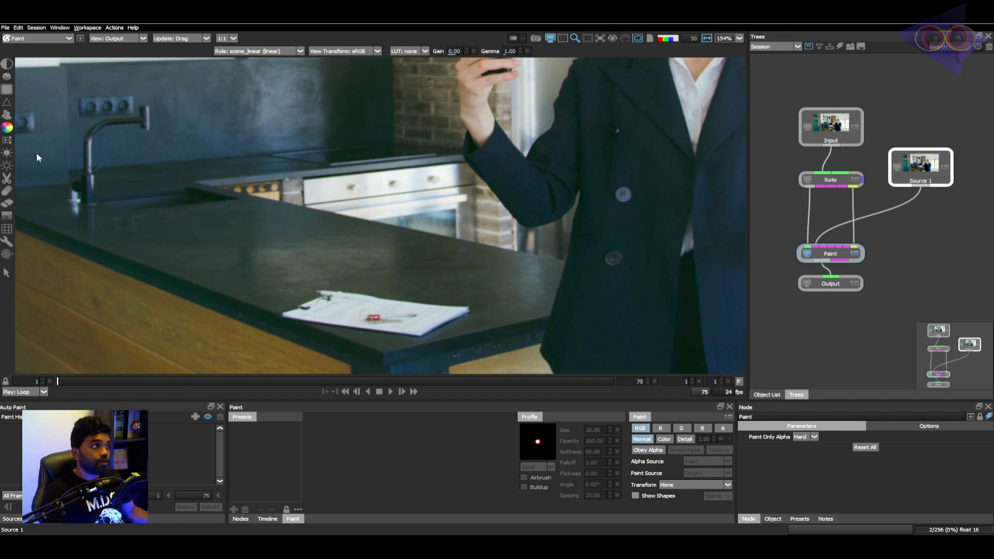
left_click(7, 115)
scroll(319, 326, "up", 6)
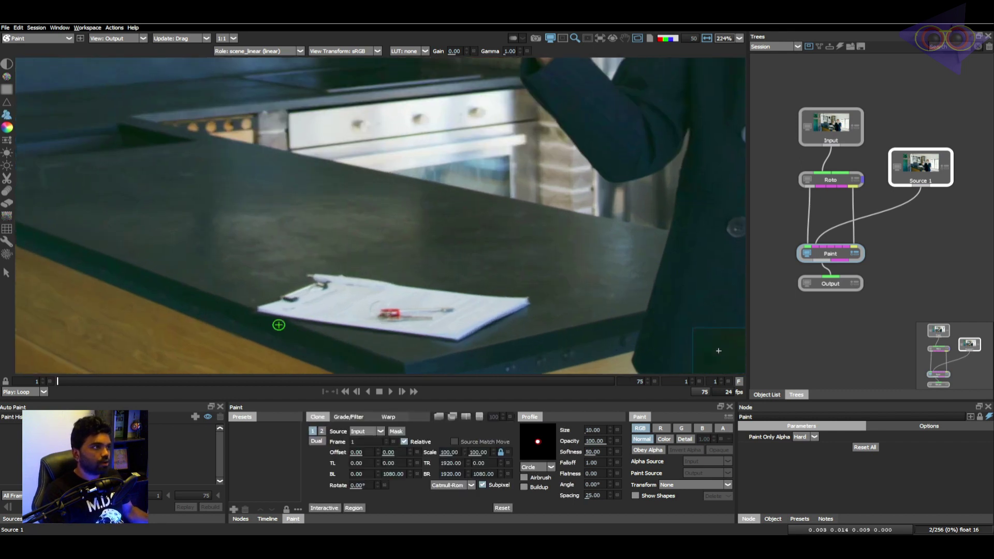
mouse_move(224, 299)
left_mouse_down()
mouse_move(249, 304)
mouse_move(236, 288)
left_mouse_up()
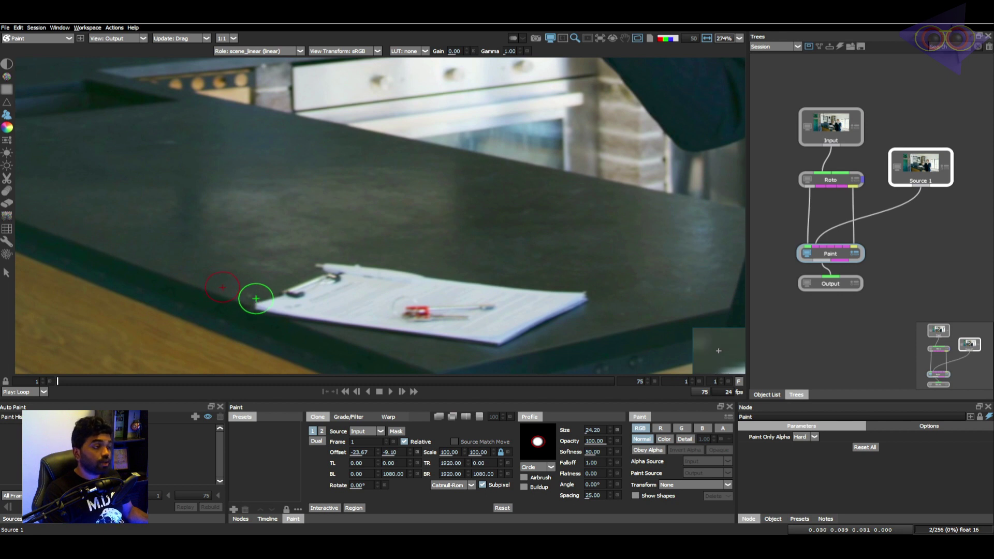
mouse_move(258, 296)
left_mouse_down()
mouse_move(362, 271)
mouse_move(363, 315)
mouse_move(357, 283)
mouse_move(389, 280)
mouse_move(355, 294)
left_mouse_up()
Set the clone source to Output and paint over the rest of the papers, blending with size 56.34 at 22 opacity.
left_click(369, 431)
mouse_move(283, 300)
left_mouse_down()
mouse_move(367, 328)
mouse_move(323, 328)
left_mouse_up()
key("d")
key("c")
mouse_move(387, 294)
left_mouse_down()
mouse_move(472, 301)
mouse_move(357, 311)
mouse_move(468, 328)
mouse_move(494, 302)
mouse_move(587, 298)
mouse_move(512, 309)
left_mouse_up()
scroll(671, 313, "up", 1)
left_click_drag(544, 280, 522, 320)
left_click_drag(610, 312, 441, 353)
left_click_drag(468, 320, 468, 307)
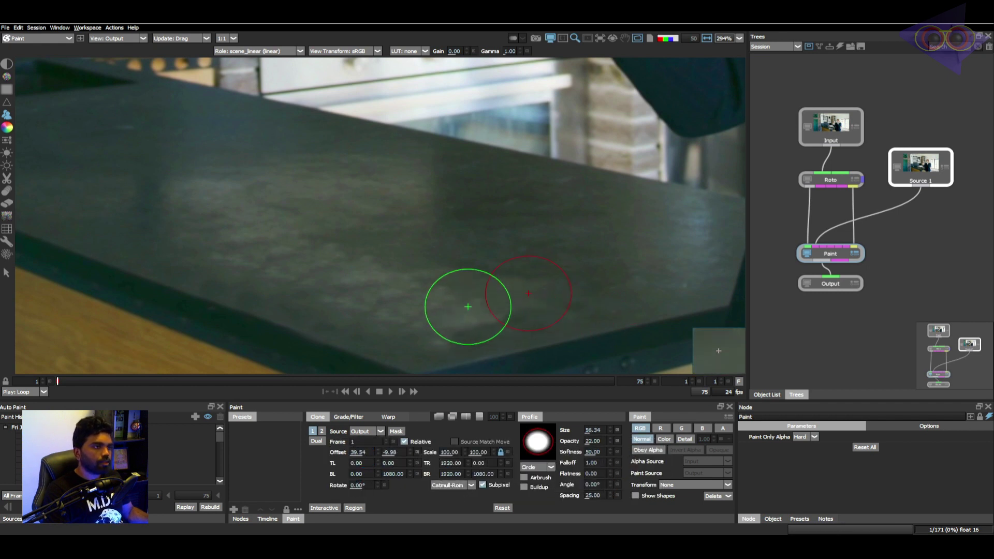
Blend the cloned countertop texture near the front corner with alternating Drag and Clone brush strokes.
key("d")
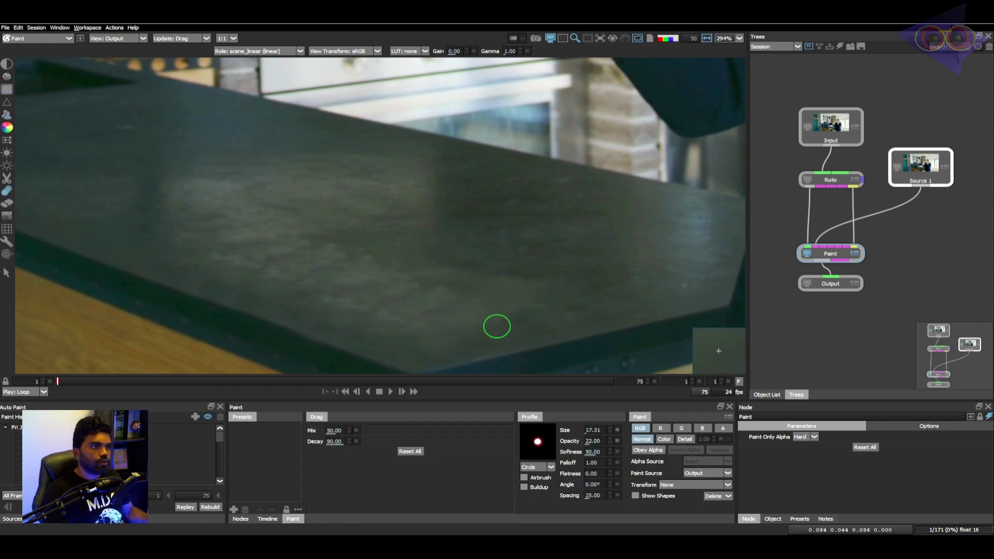
key("c")
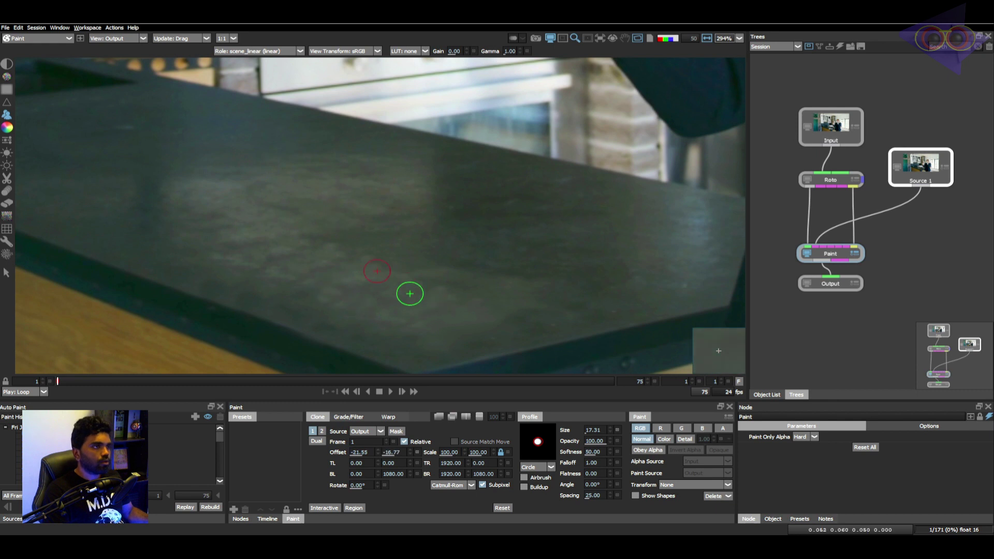
key("d")
left_click_drag(293, 304, 299, 319)
mouse_move(338, 358)
left_mouse_down()
mouse_move(300, 312)
mouse_move(181, 264)
left_mouse_up()
left_click_drag(309, 310, 187, 265)
Try erasing paint along the countertop's front edge with the Eraser at size 58.04, and undo the stroke.
key("1")
key("2")
key("e")
left_click_drag(260, 310, 256, 319)
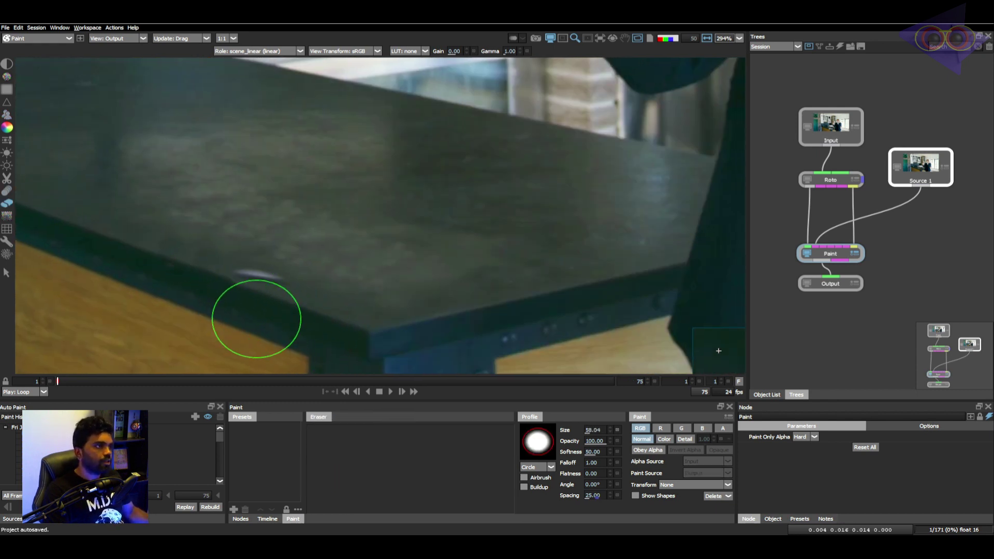
key("ctrl+z")
Smooth the painted area just above the countertop's front edge with the Drag brush.
key("d")
left_click_drag(244, 273, 280, 282)
key("1")
key("2")
Erase excess paint across the middle of the countertop with the Eraser at size 39.37, undoing and redoing the second stroke.
key("e")
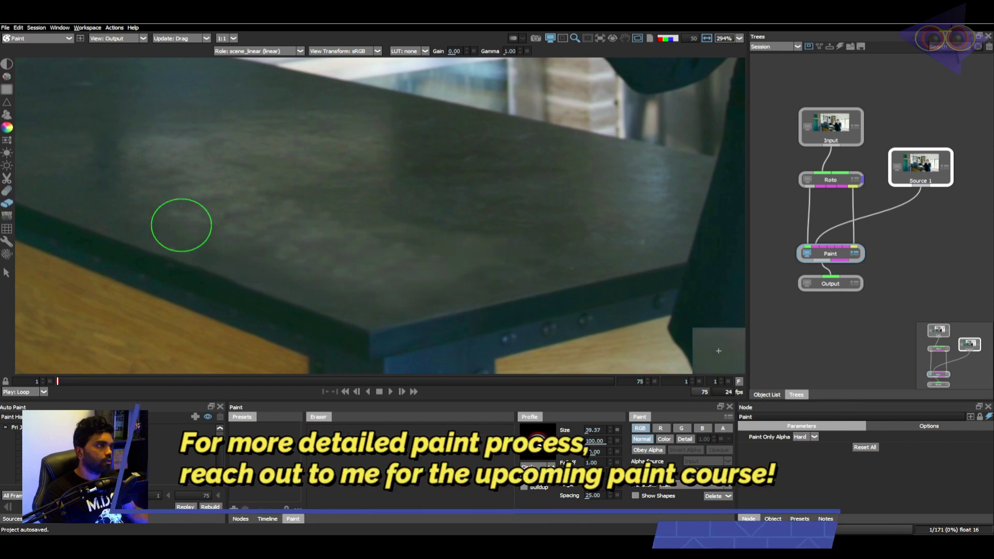
mouse_move(181, 225)
left_mouse_down()
mouse_move(227, 190)
mouse_move(325, 202)
mouse_move(219, 210)
left_mouse_up()
left_click_drag(420, 208, 560, 230)
key("ctrl+z")
left_click(526, 226)
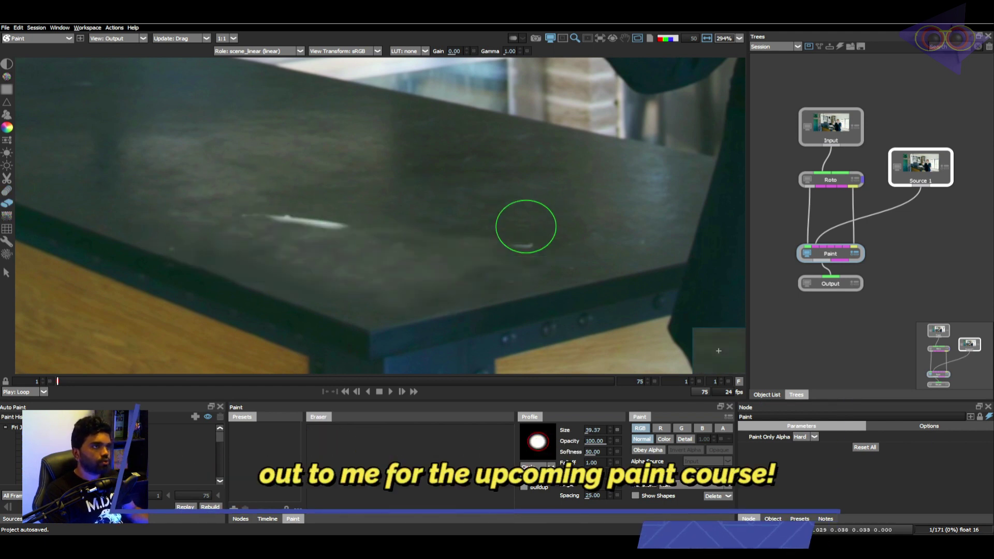
Cover the exposed white paper streaks with Clone strokes at 49 opacity and small Drag brush touch-ups.
scroll(526, 227, "up", 3)
key("d")
scroll(419, 153, "down", 4)
scroll(440, 215, "up", 3)
key("c")
left_click_drag(395, 216, 415, 216)
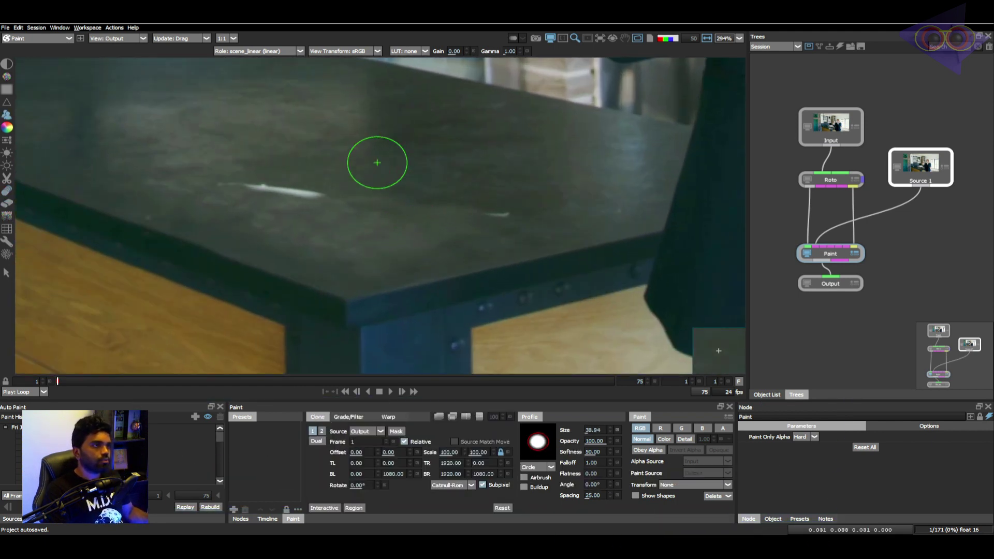
mouse_move(377, 163)
left_mouse_down()
mouse_move(416, 225)
mouse_move(459, 220)
mouse_move(397, 244)
mouse_move(360, 219)
left_mouse_up()
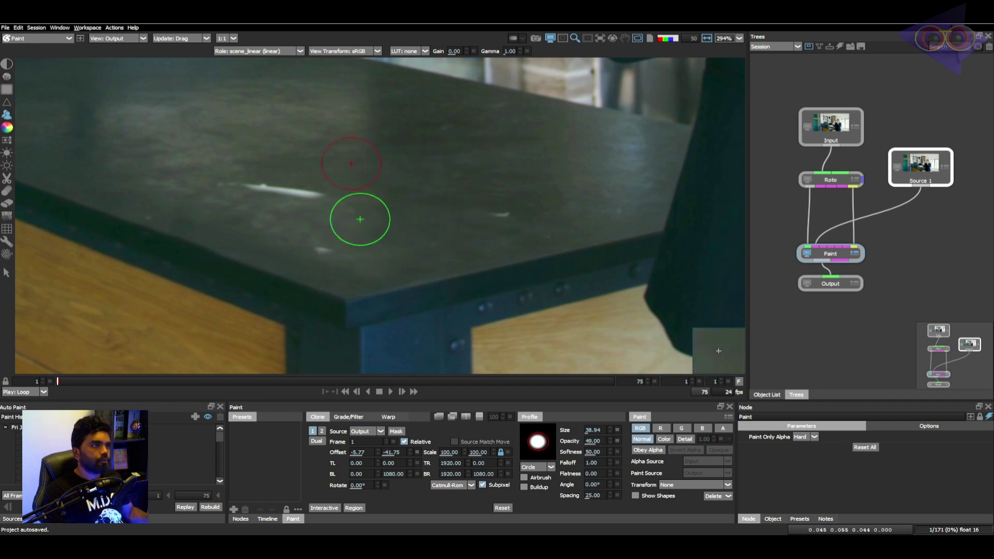
key("d")
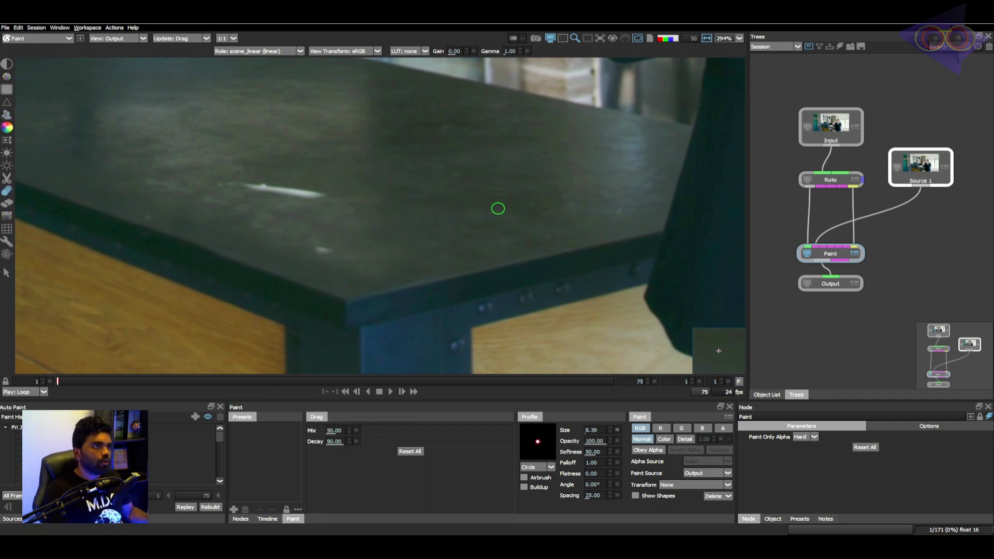
key("c")
Soften the remaining bright spots on the countertop with the Blur brush at radius 10.80 and the Drag brush.
key("b")
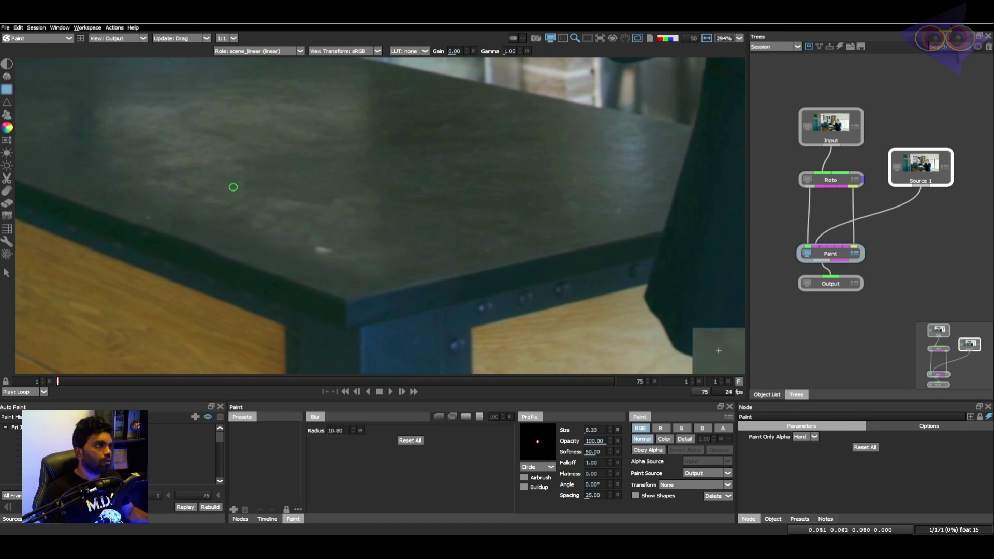
scroll(325, 207, "down", 3)
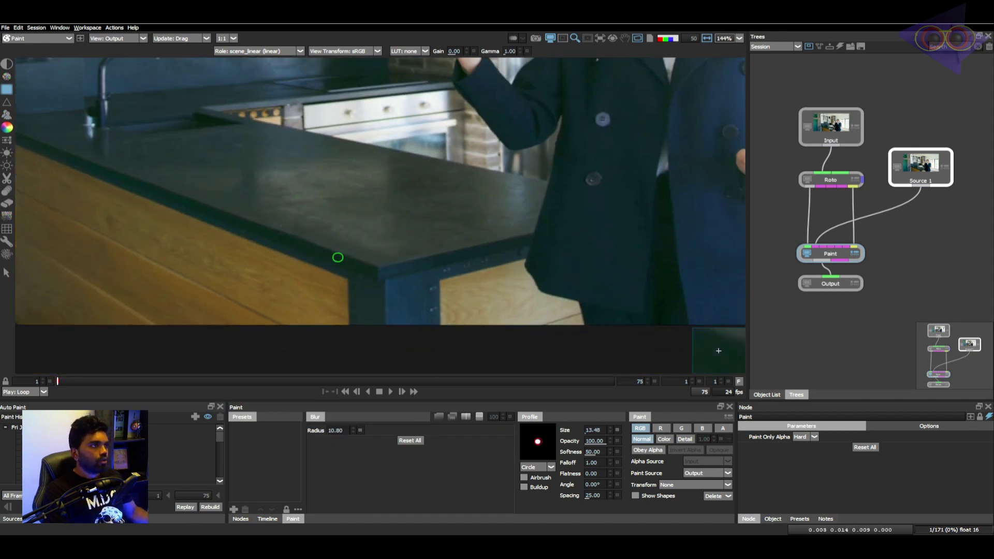
scroll(338, 257, "up", 3)
key("d")
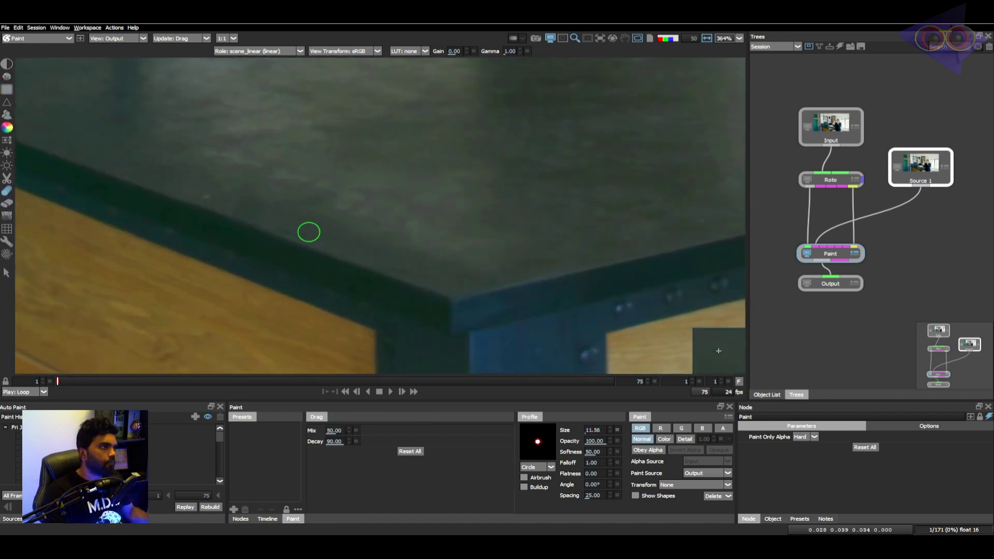
Clean up the paint along the countertop's front edge with the Eraser at size 22.80.
key("e")
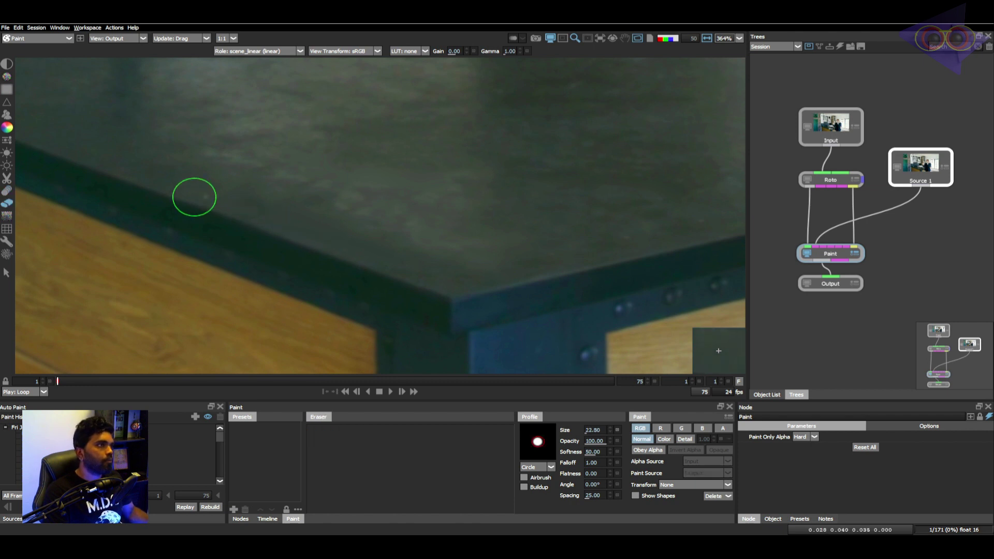
scroll(438, 256, "down", 2)
scroll(365, 238, "up", 2)
left_click_drag(264, 208, 271, 211)
Blend the small specks above the front edge with the Blur brush at size 11.33 and the Drag brush.
key("b")
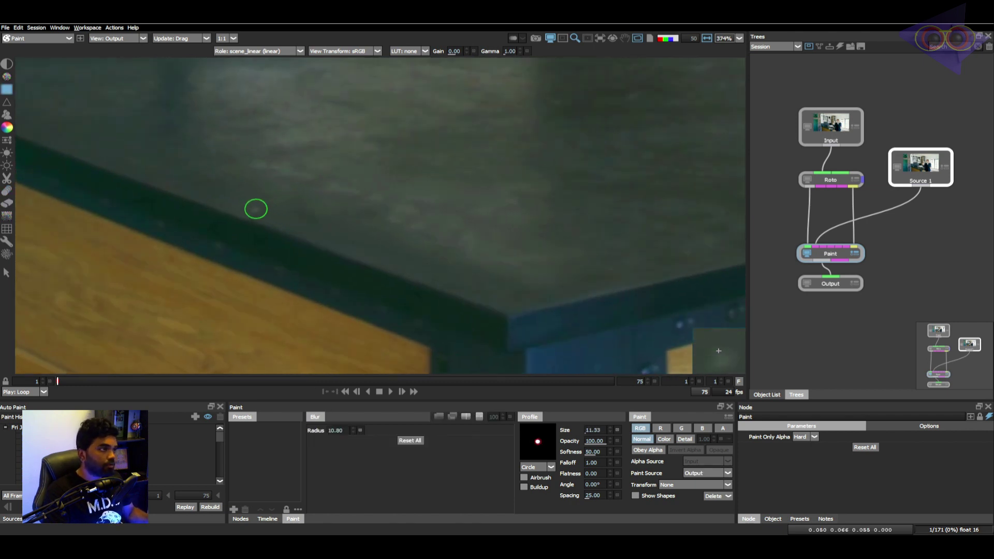
scroll(255, 208, "down", 2)
key("d")
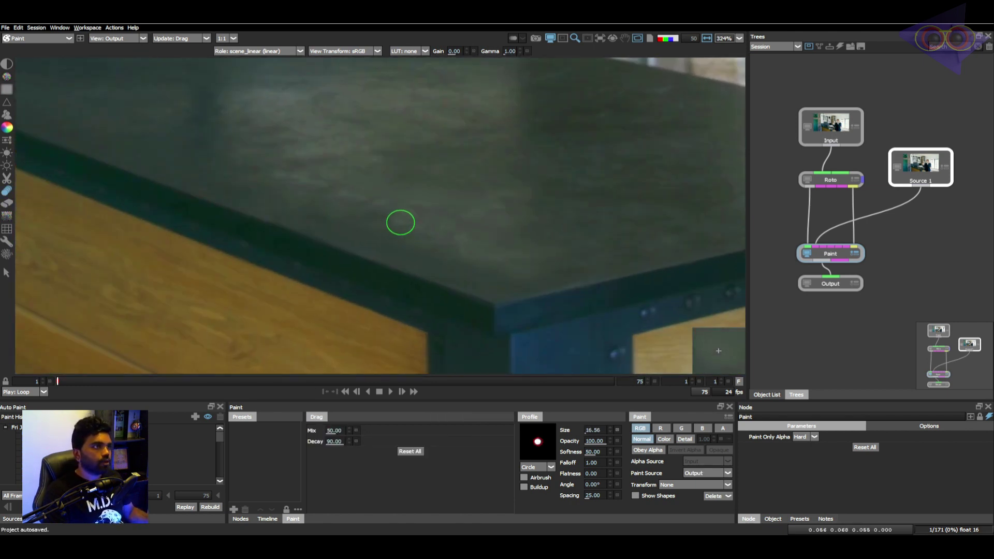
scroll(407, 212, "up", 2)
scroll(512, 233, "down", 3)
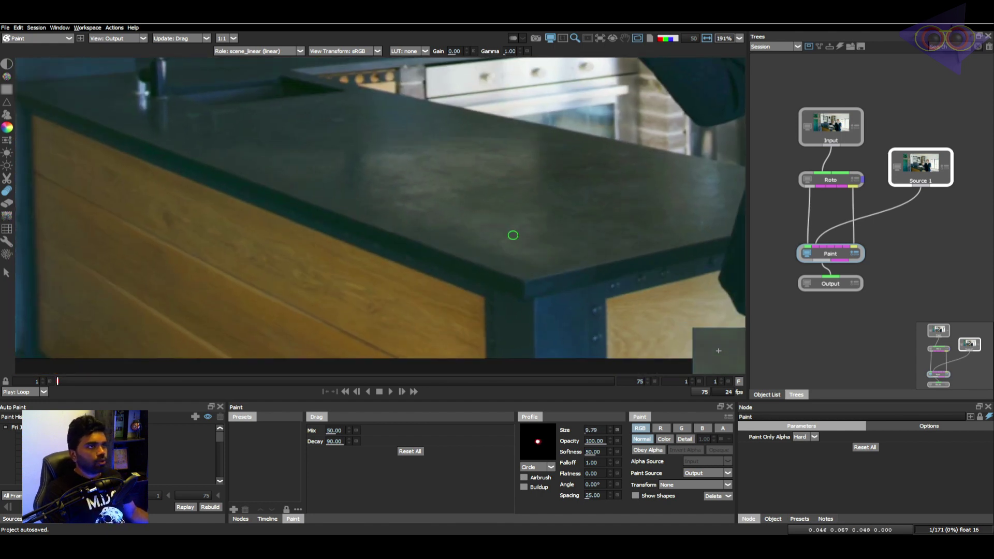
Soften fine detail near the countertop's front corner with the Blur brush at size 4.99.
scroll(502, 223, "up", 3)
key("b")
scroll(526, 277, "down", 2)
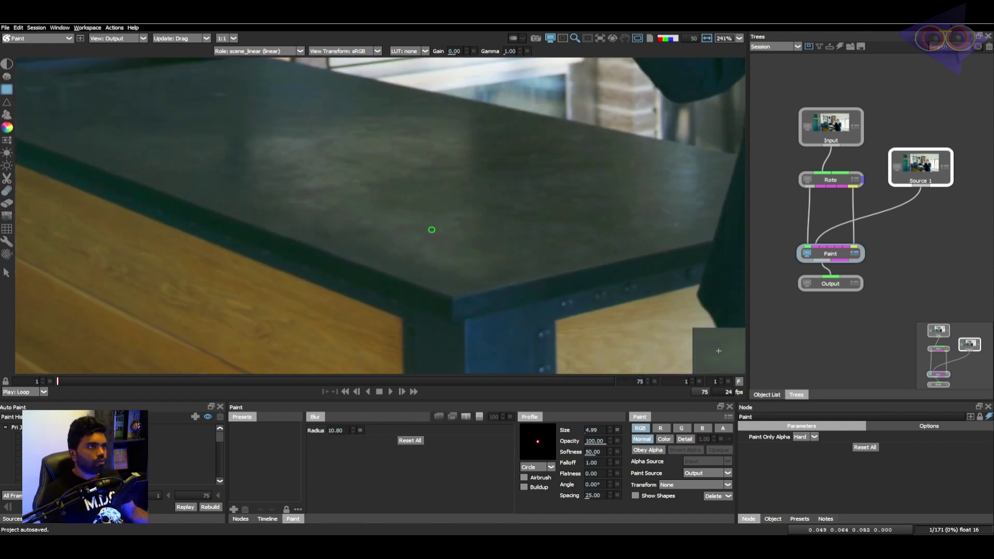
Refine the middle of the patch with the Eraser and the Blur brush at size 11.83, and inspect the cleaned countertop.
scroll(466, 222, "up", 2)
key("e")
key("1")
key("2")
key("1")
key("2")
key("b")
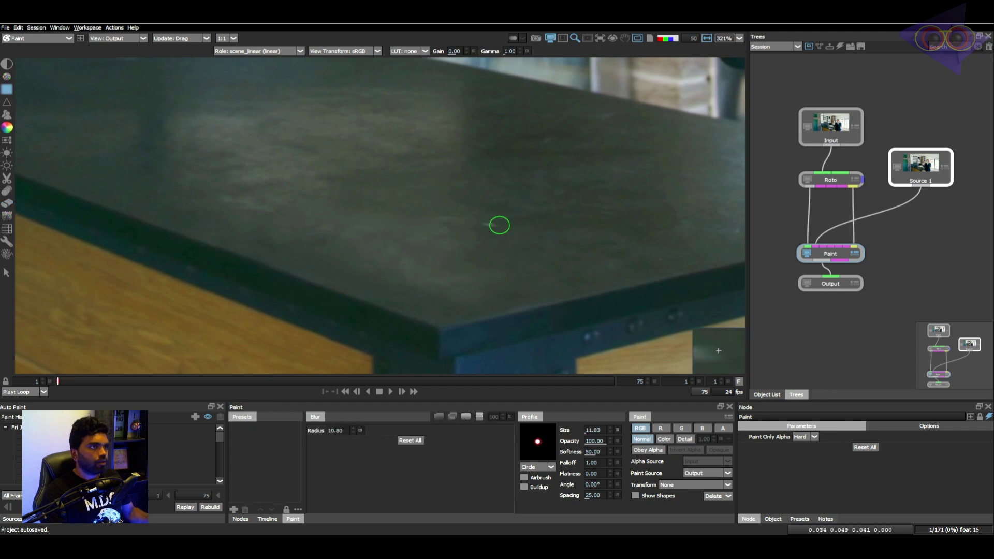
scroll(515, 239, "down", 1)
scroll(518, 250, "down", 4)
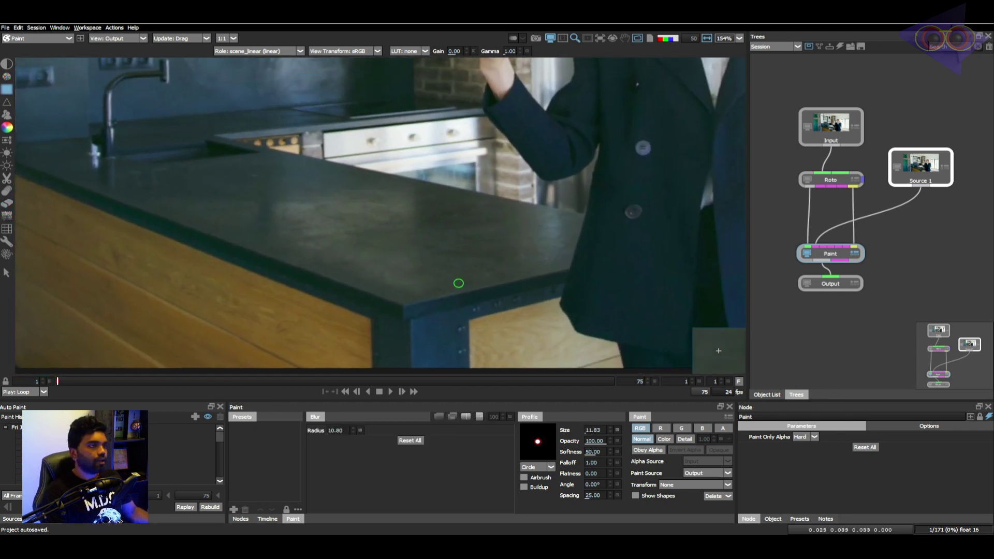
scroll(442, 288, "up", 3)
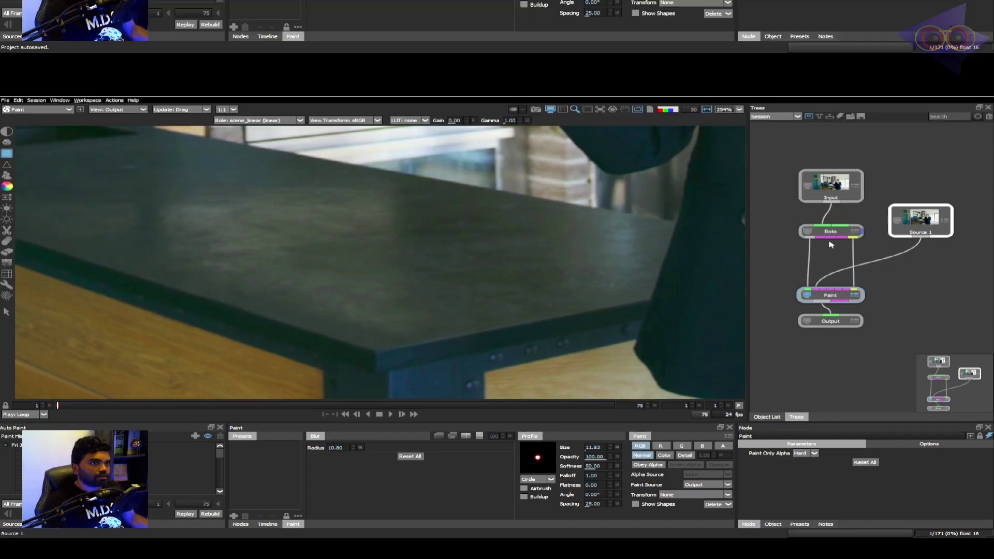
In the Roto node, draw a Bezier shape around the countertop papers on frame 1 and track it forward to frame 75 with the Mocha Tracker.
left_click(831, 234)
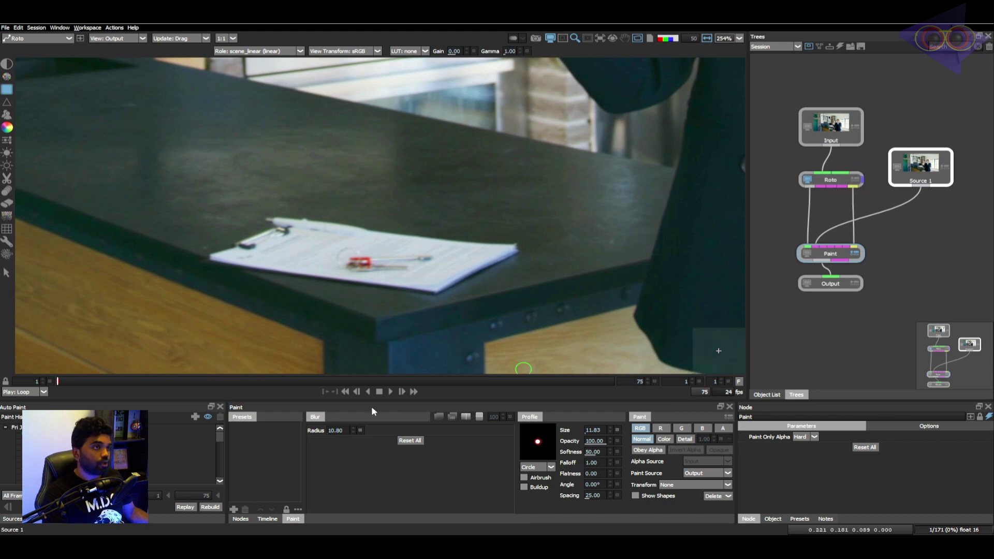
left_click(855, 181)
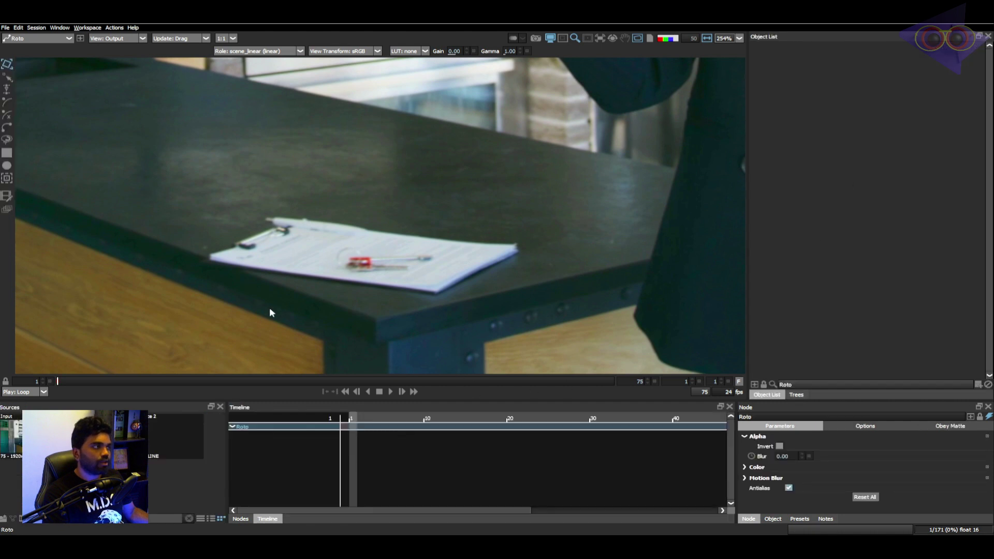
left_click(10, 178)
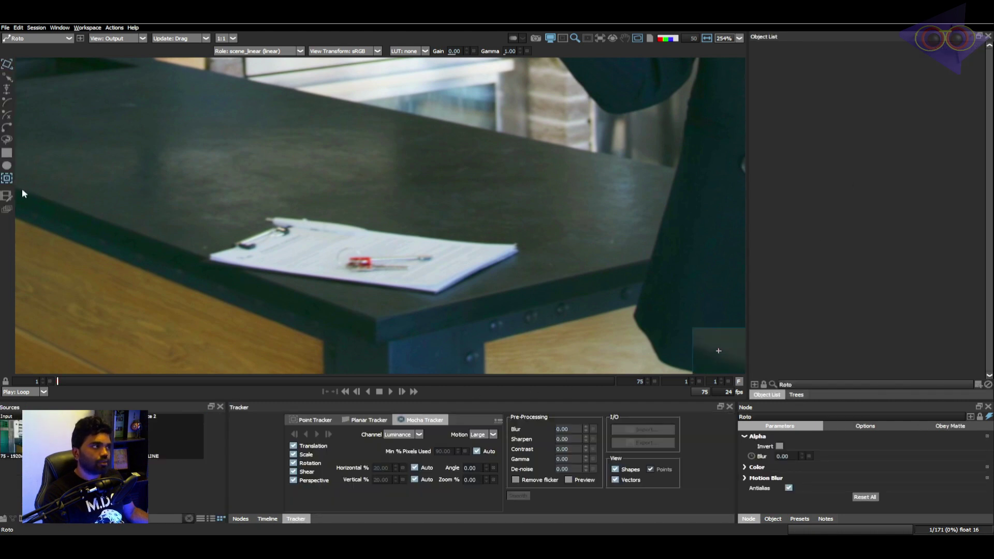
left_click(7, 131)
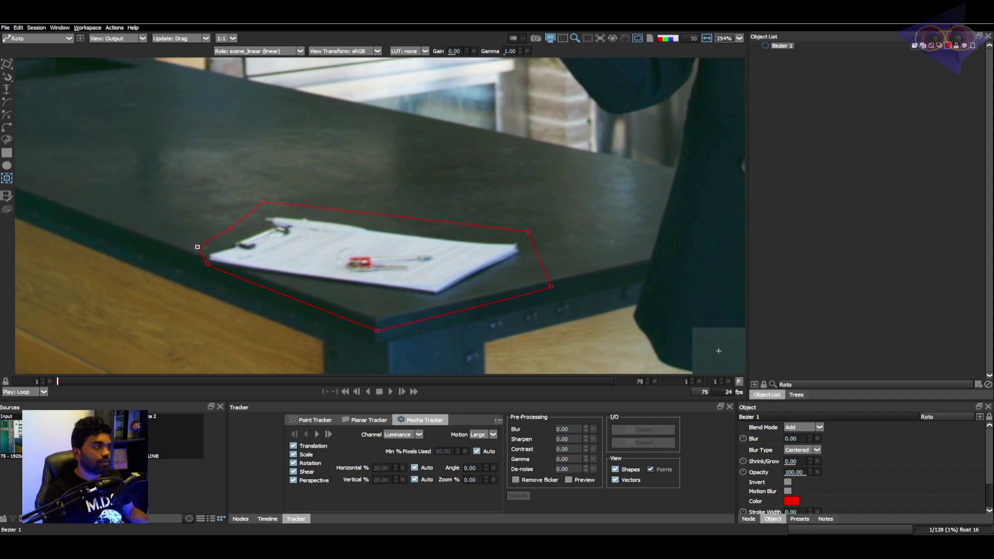
left_click(318, 437)
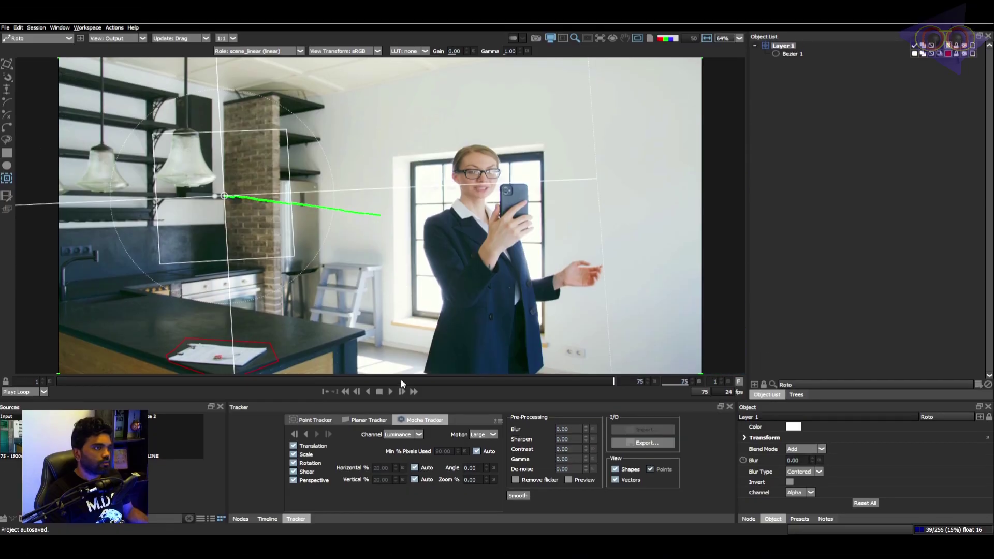
Stabilize the view on the active layer and scrub the shot to check the papers' track, returning to frame 1.
left_click_drag(402, 383, 87, 382)
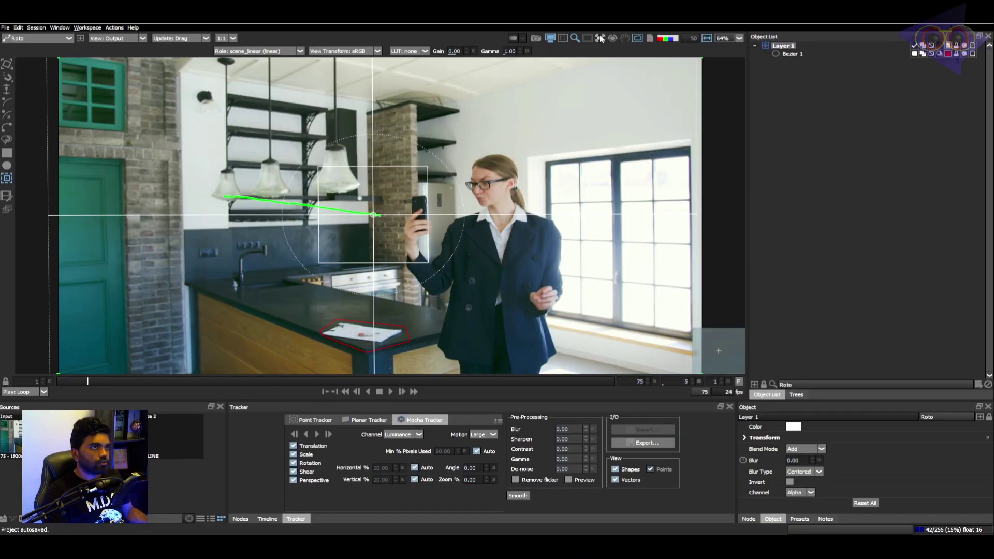
left_click(600, 38)
left_click(624, 61)
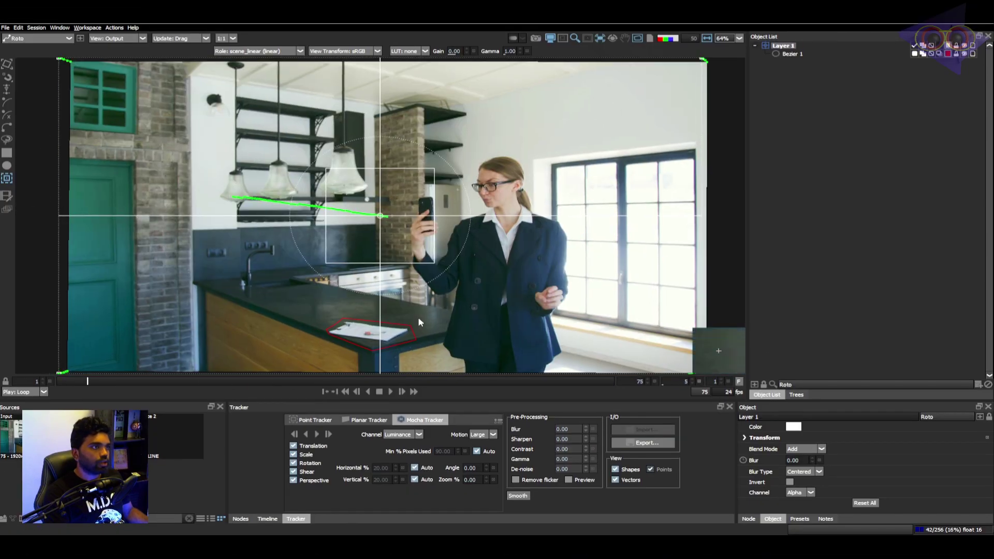
scroll(391, 332, "up", 4)
left_click_drag(339, 383, 322, 394)
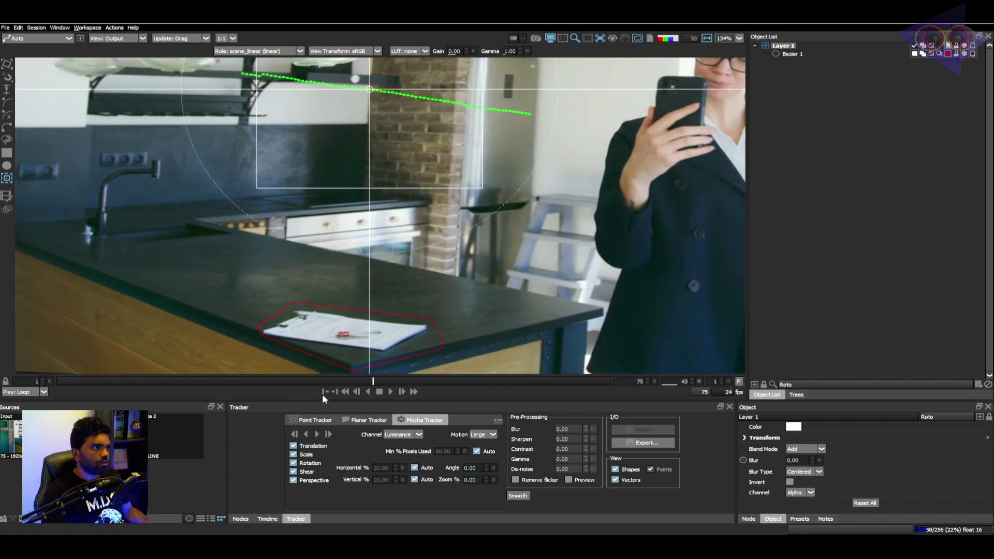
left_click(324, 392)
Edit the Paint node, select the recorded strokes in the paint history, and set the paint transform to Layer 1.
left_click(797, 394)
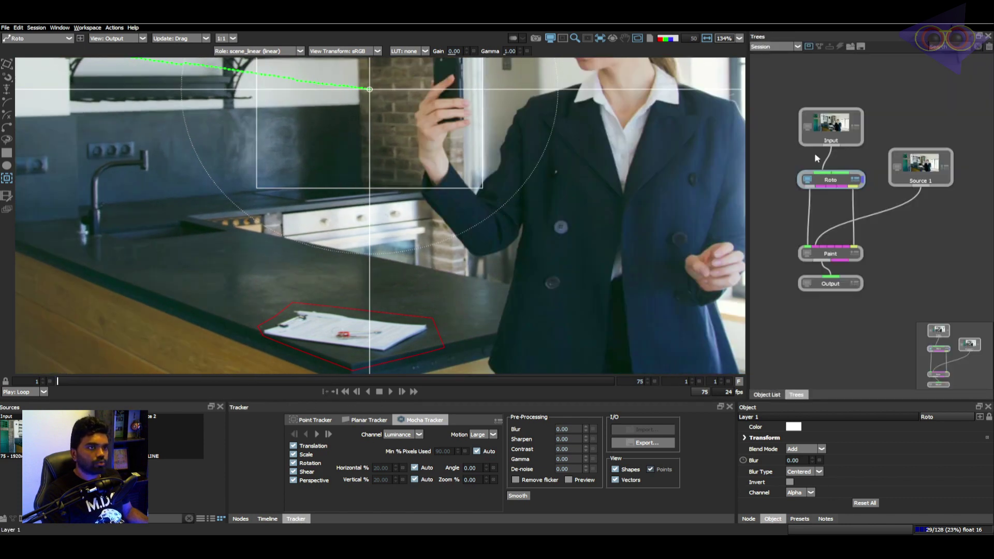
left_click(830, 253)
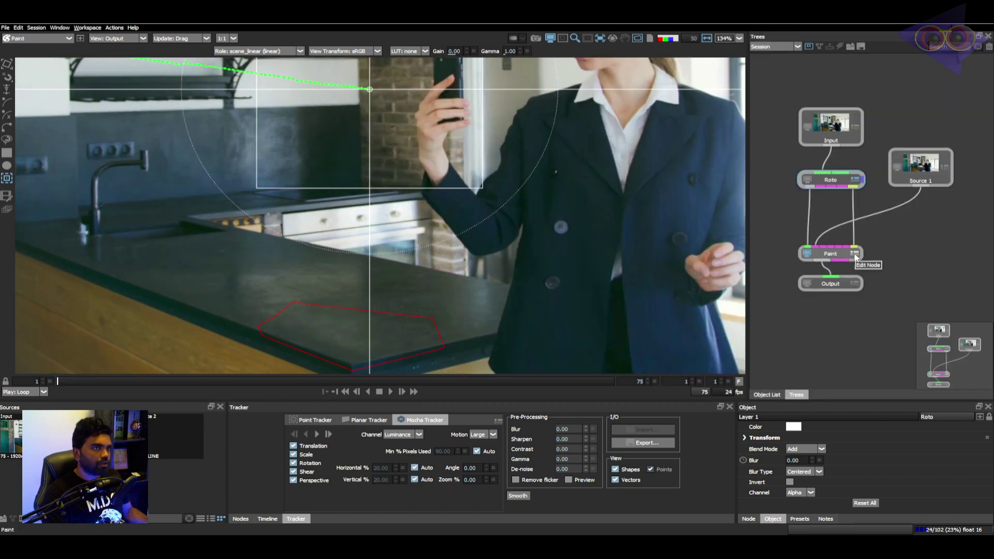
left_click(855, 254)
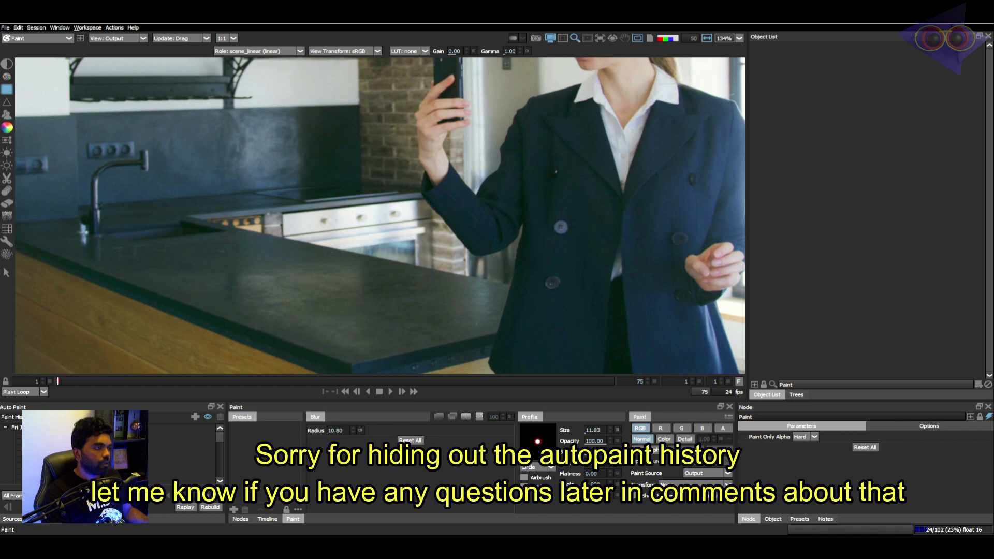
left_click(57, 427)
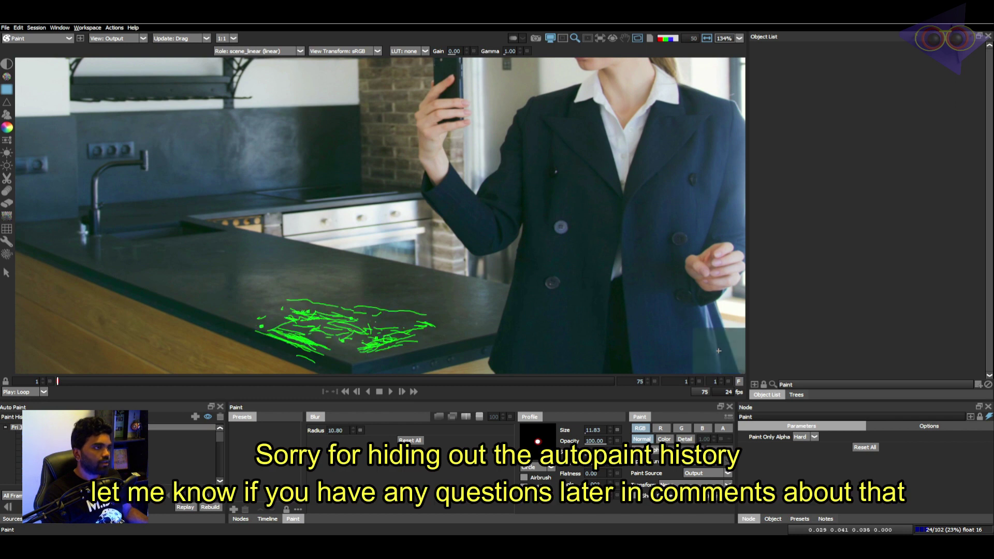
left_click(796, 394)
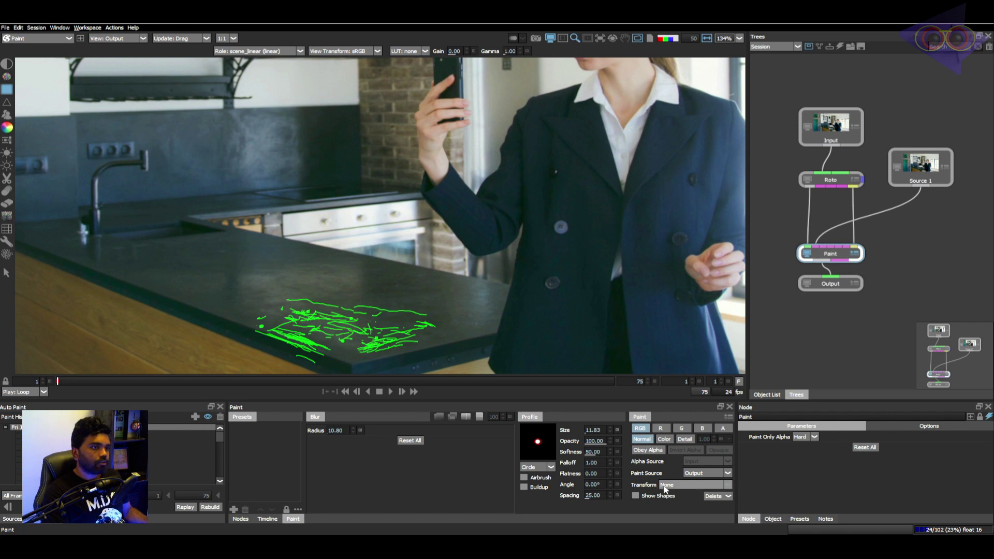
left_click(681, 487)
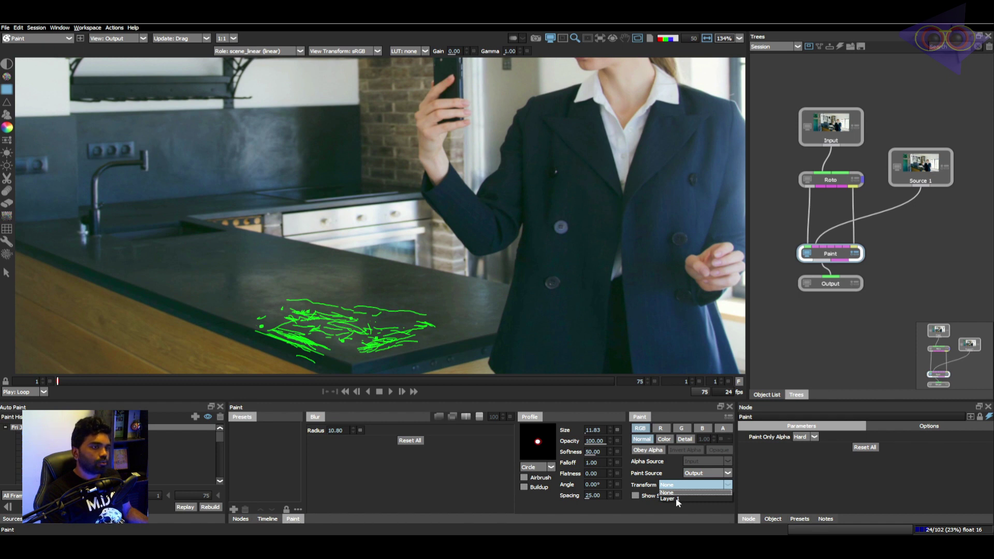
left_click(675, 499)
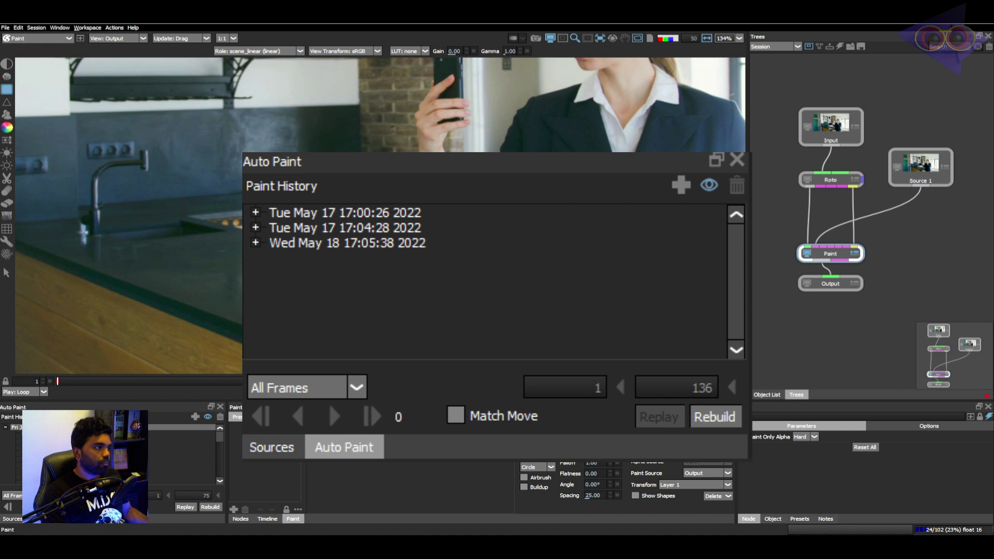
Set the Auto Paint range to the work range and replay the recorded strokes through frame 75.
left_click(28, 496)
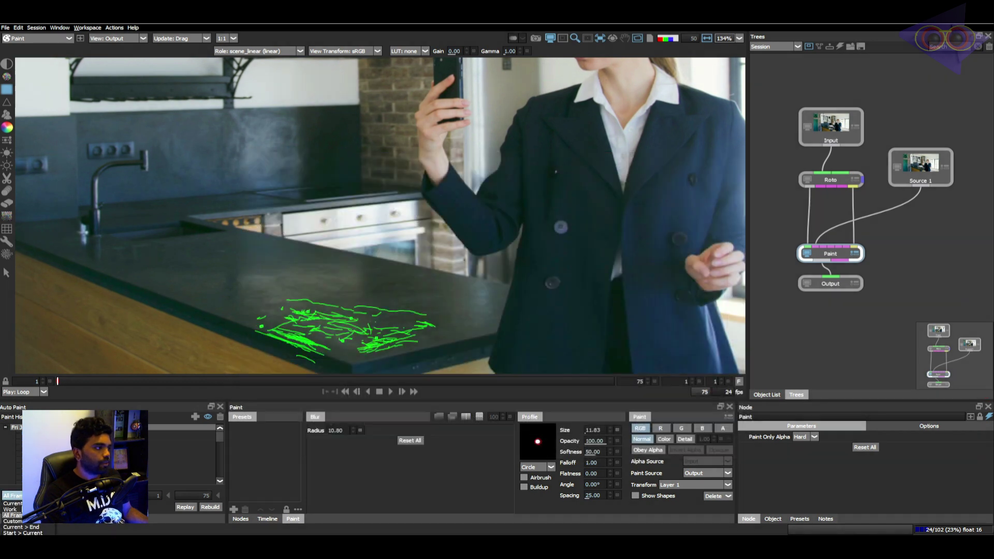
left_click(17, 510)
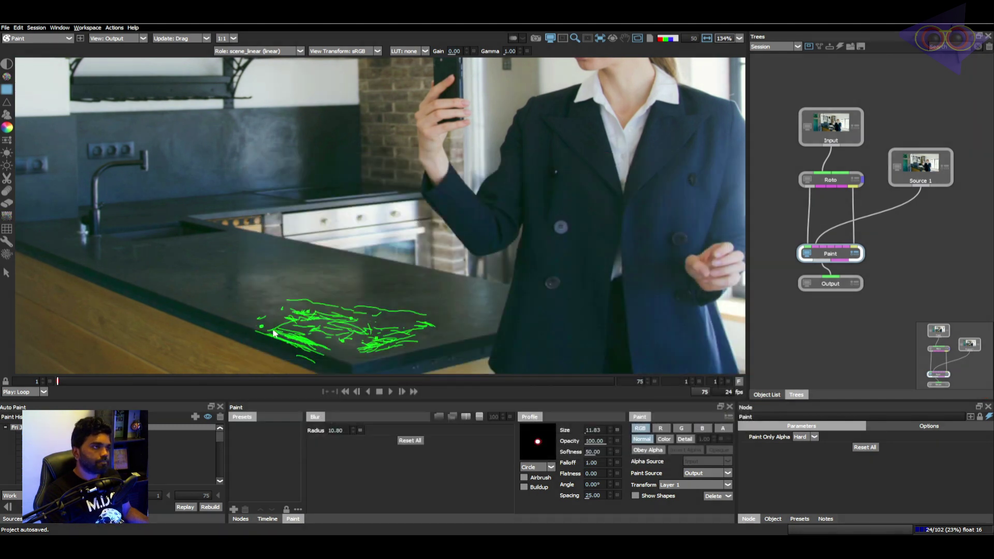
key("Right")
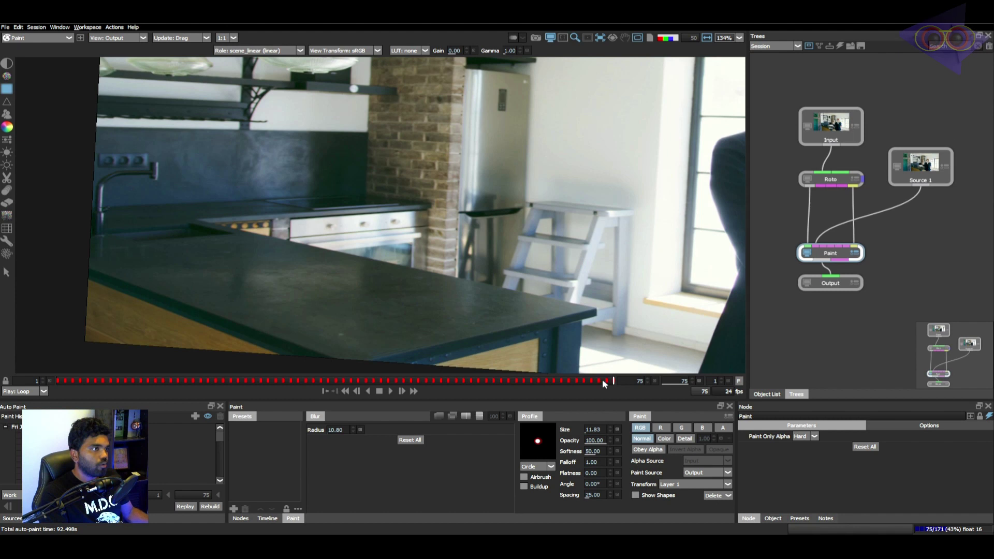
Turn off view stabilization and inspect the replayed countertop paint across the shot, up close on frame 75.
mouse_move(602, 379)
left_mouse_down()
mouse_move(252, 400)
mouse_move(3, 429)
mouse_move(179, 410)
mouse_move(383, 407)
mouse_move(73, 404)
left_mouse_up()
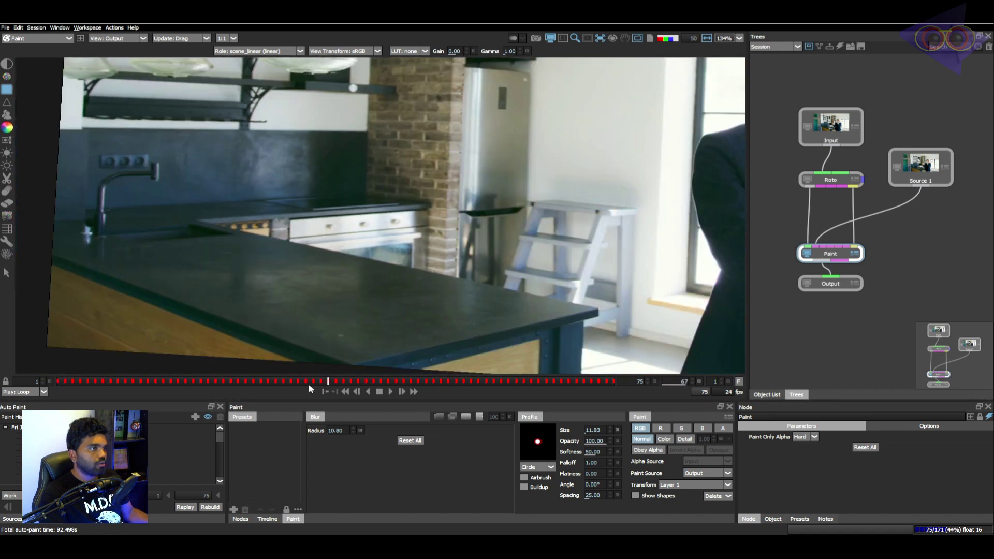
left_click(600, 38)
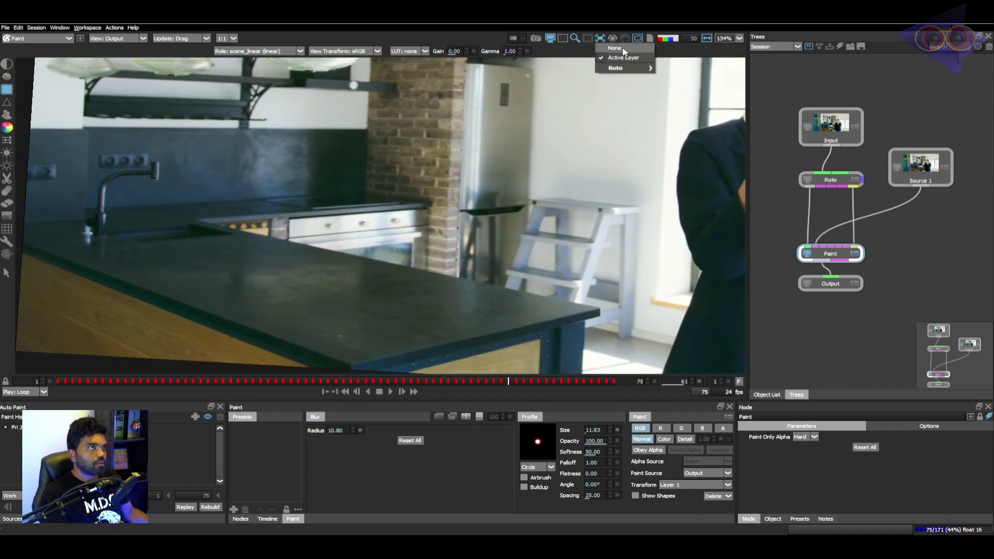
left_click(623, 48)
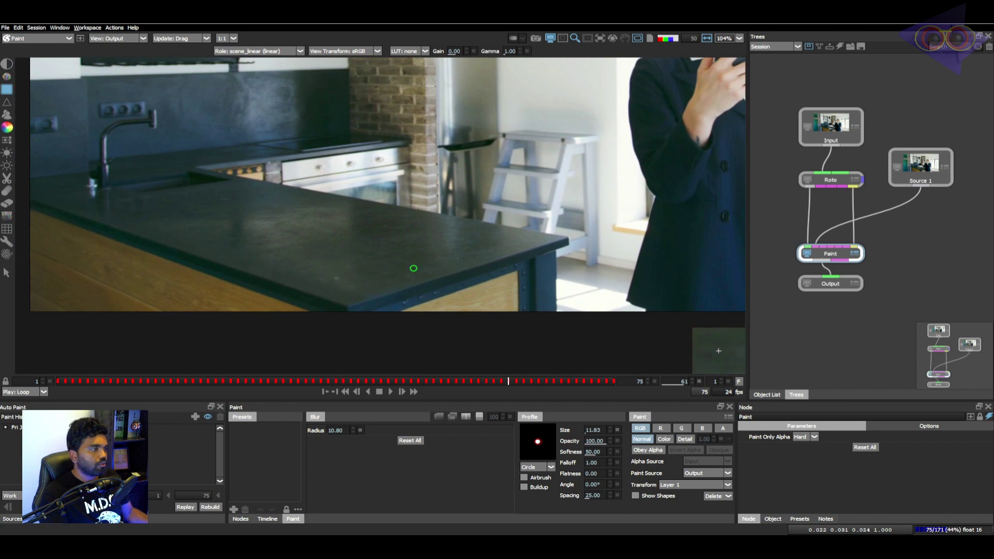
scroll(456, 280, "up", 5)
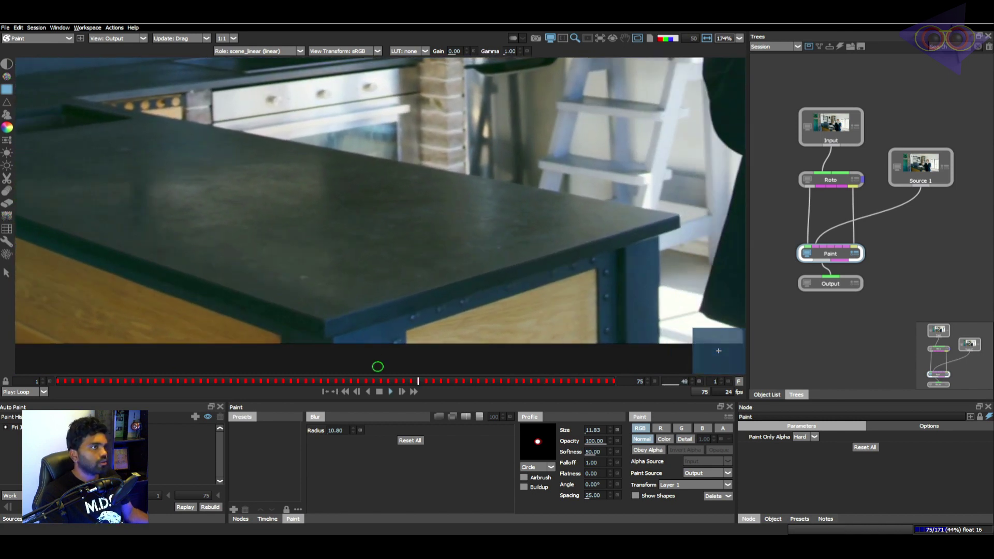
scroll(415, 270, "up", 4)
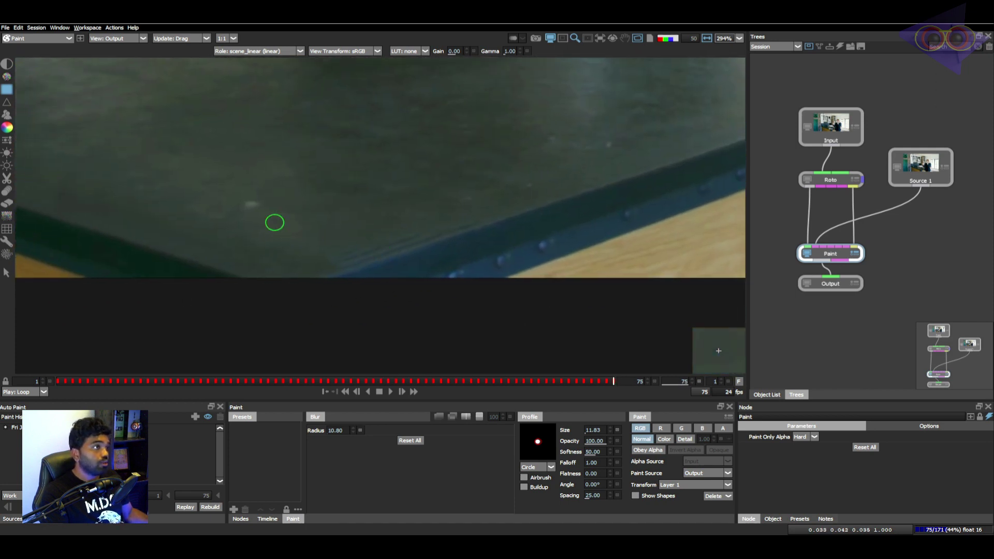
scroll(645, 211, "up", 1)
In the Roto node, draw a second Bezier shape around the countertop's front corner on frame 75.
left_click(808, 180)
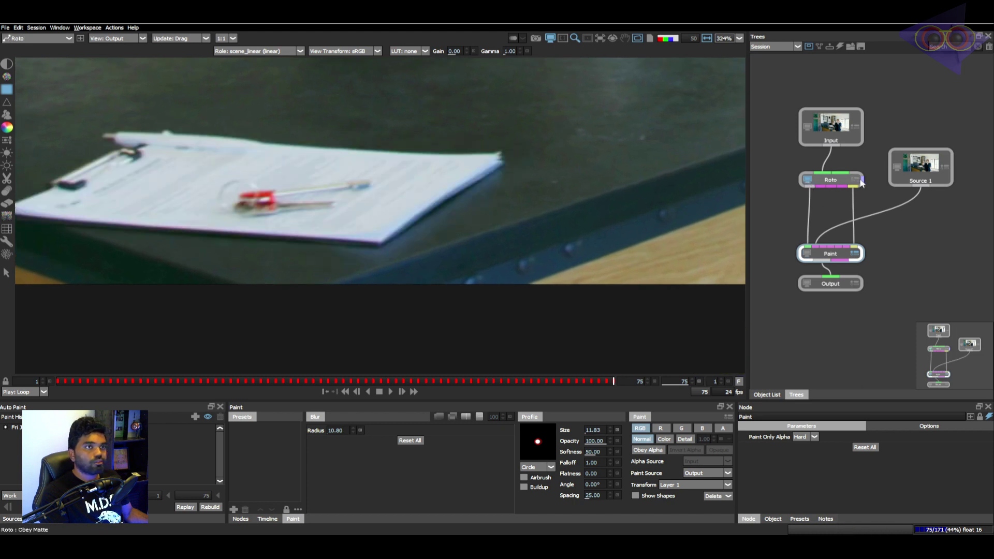
left_click(830, 179)
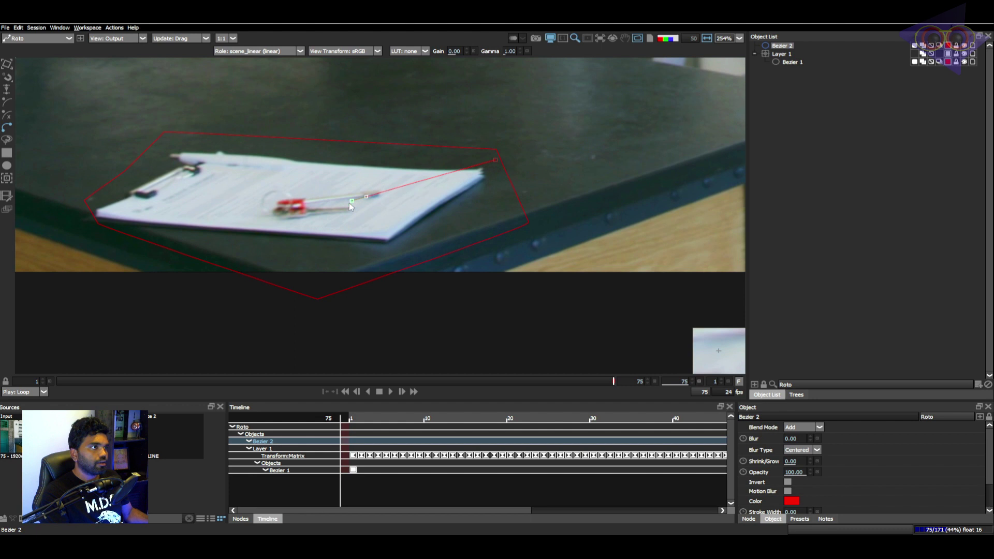
left_click_drag(294, 226, 308, 286)
left_click_drag(341, 299, 372, 302)
left_click(460, 270)
left_click(562, 220)
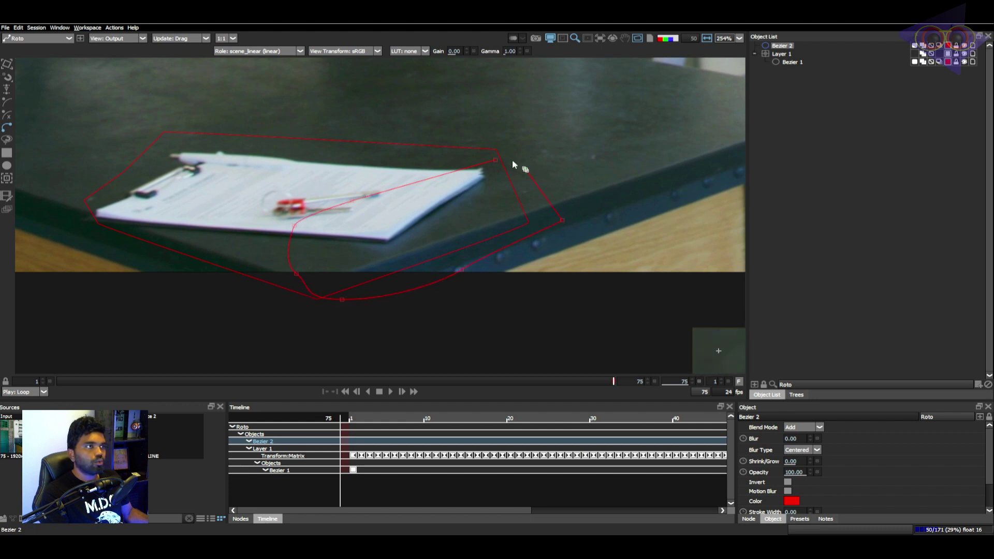
Track the front corner shape backward from frame 75 to frame 1 with the Mocha Tracker.
key("r")
key("t")
left_click(306, 435)
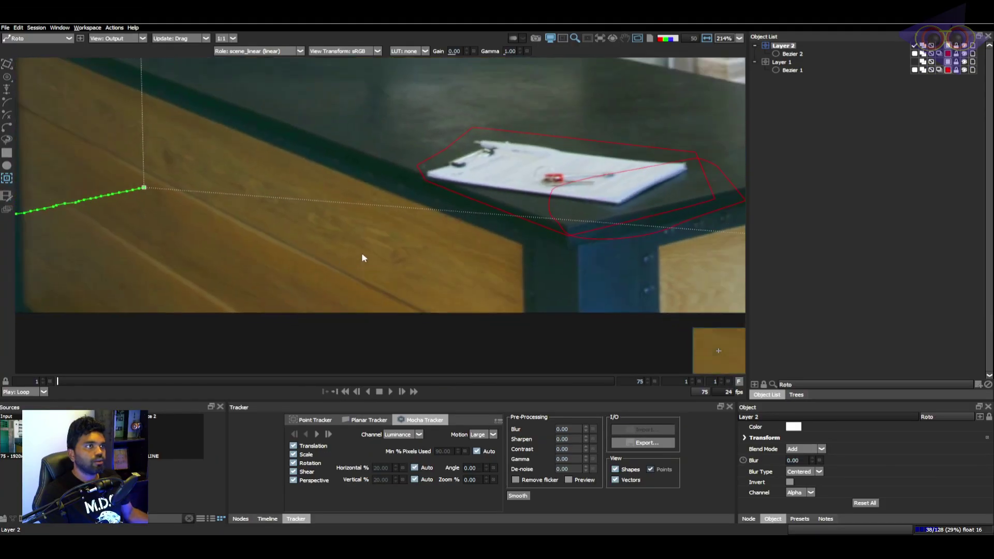
left_click(826, 154)
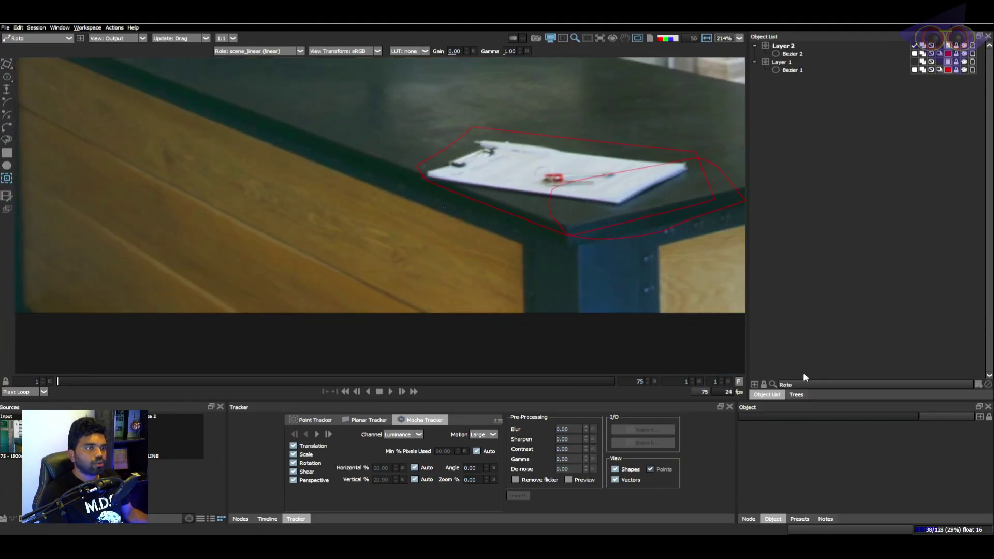
Return to the Paint node on frame 75 and set the paint transform to Layer 2.
left_click(796, 395)
left_click(830, 253)
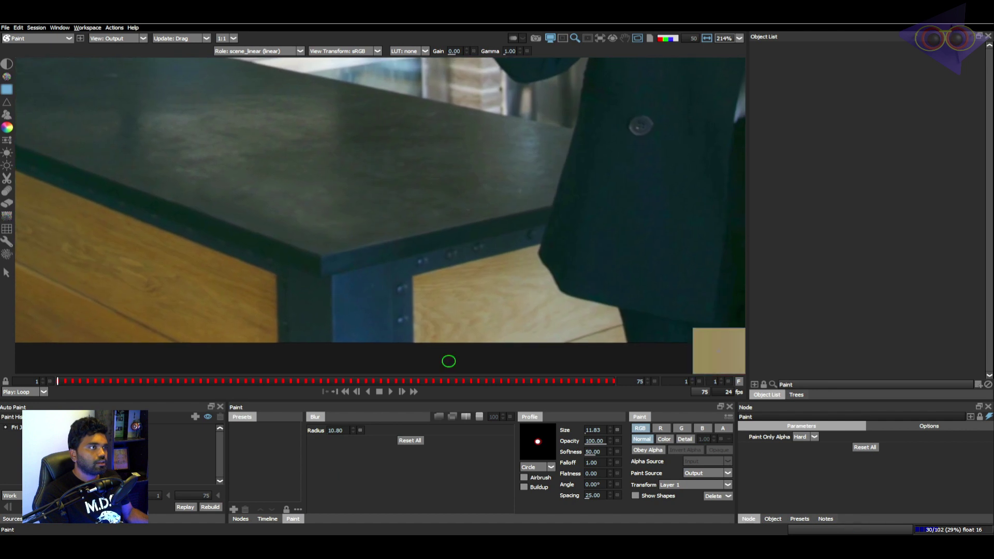
left_click_drag(456, 381, 650, 376)
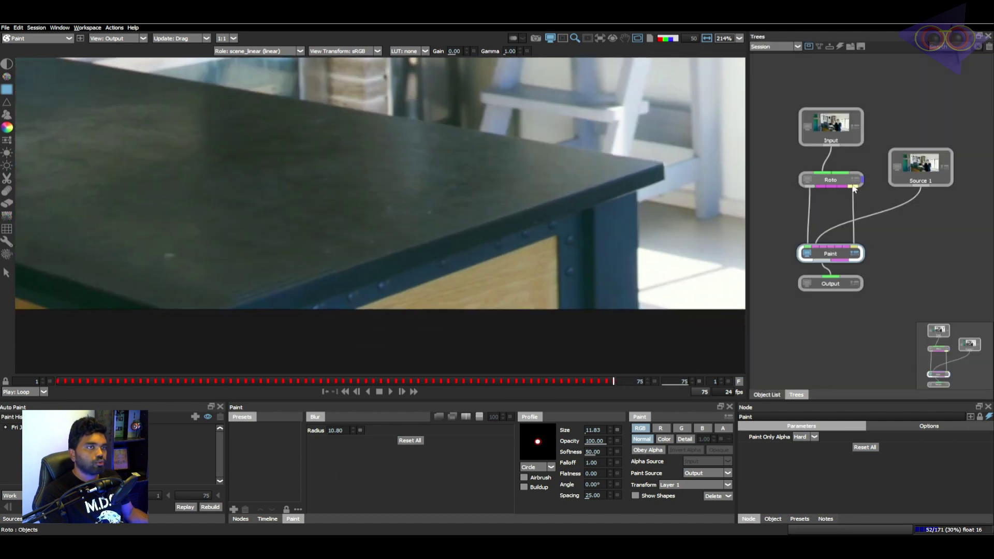
left_click(690, 487)
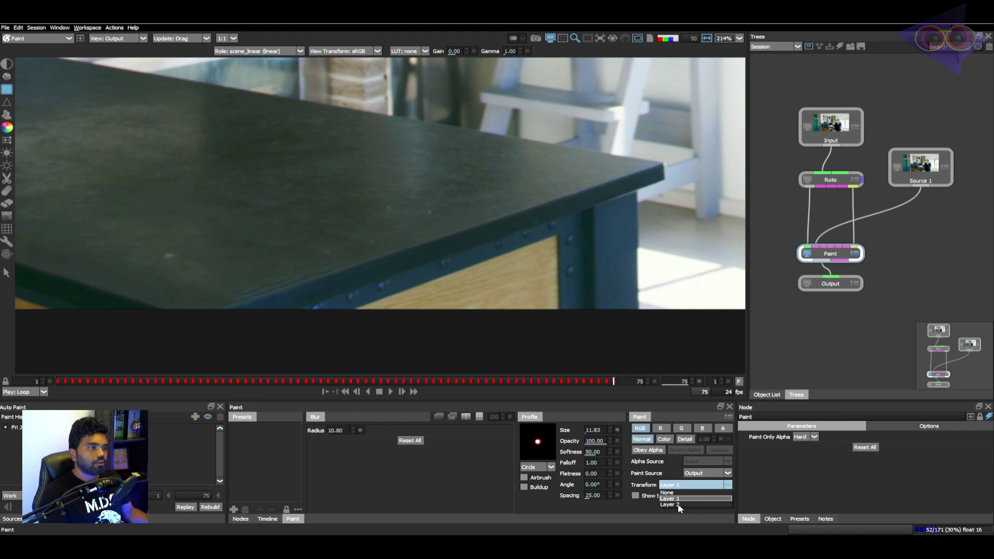
left_click(676, 505)
Erase the rippled paint along the countertop's front corner on frame 75 with the Eraser.
scroll(431, 269, "up", 1)
key("e")
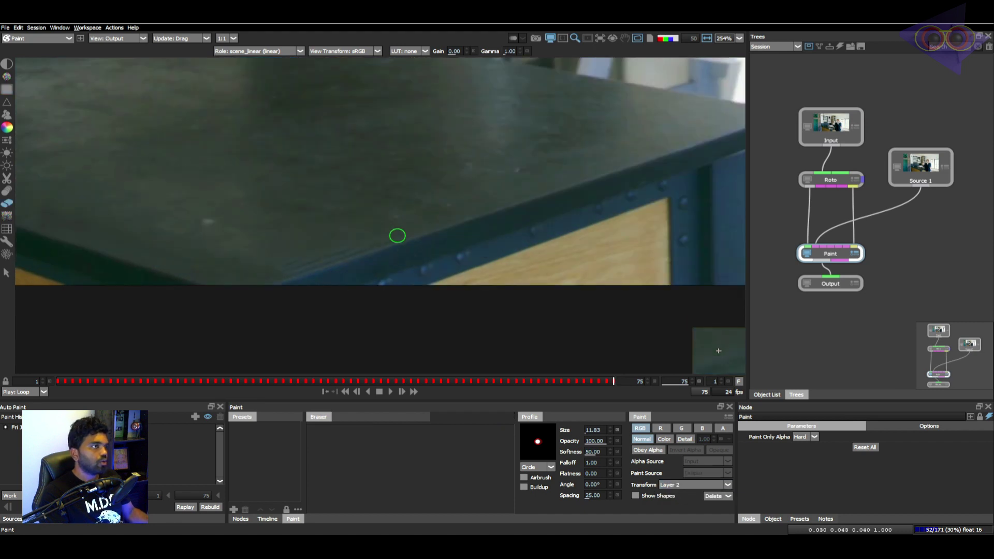
mouse_move(404, 240)
left_mouse_down()
mouse_move(439, 262)
mouse_move(405, 251)
mouse_move(288, 283)
left_mouse_up()
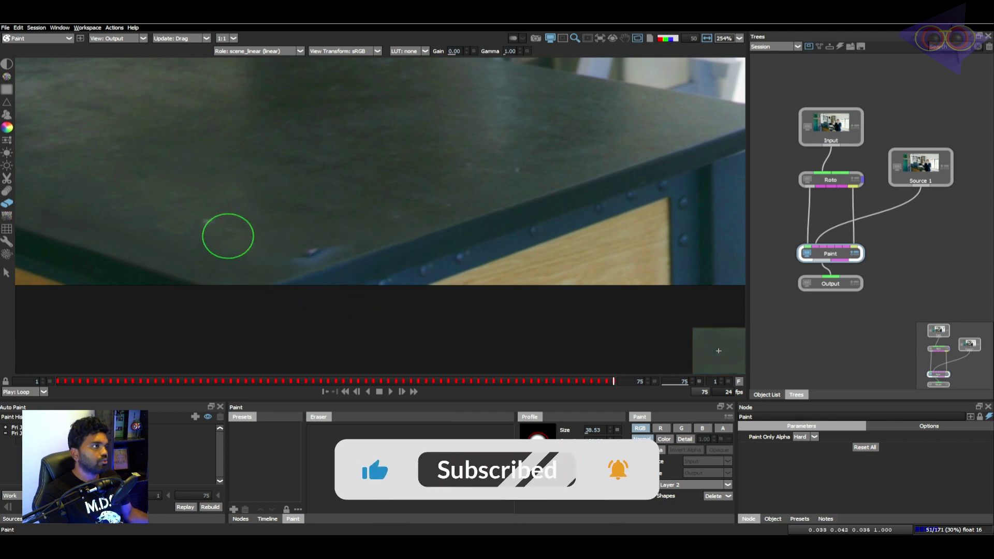
Blend away the dark remnant at the countertop's front corner with the Drag brush at size 18.50.
key("d")
key("b")
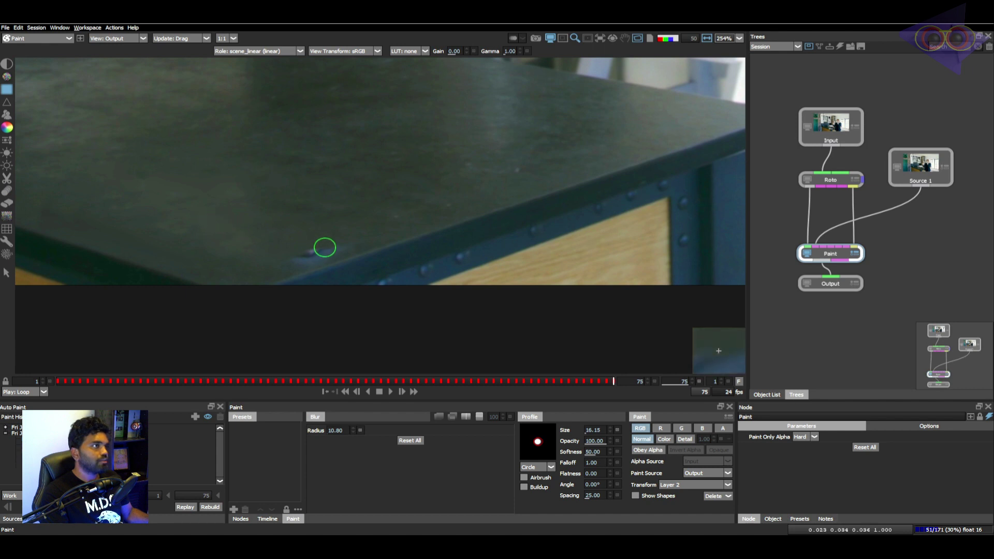
key("d")
left_click_drag(266, 262, 346, 248)
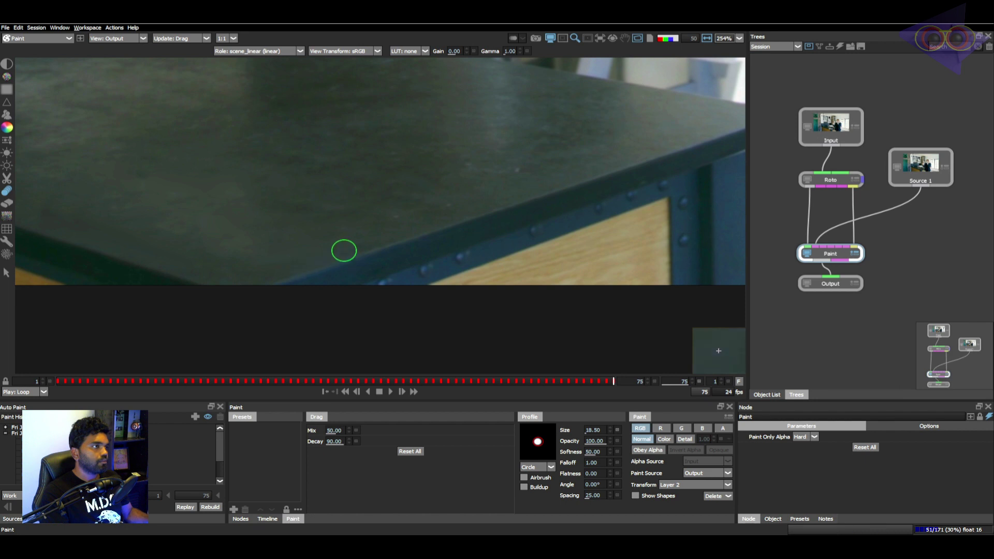
Erase leftover paint at the countertop's lower front corner on frame 75, comparing the output with the original input.
key("1")
key("2")
key("1")
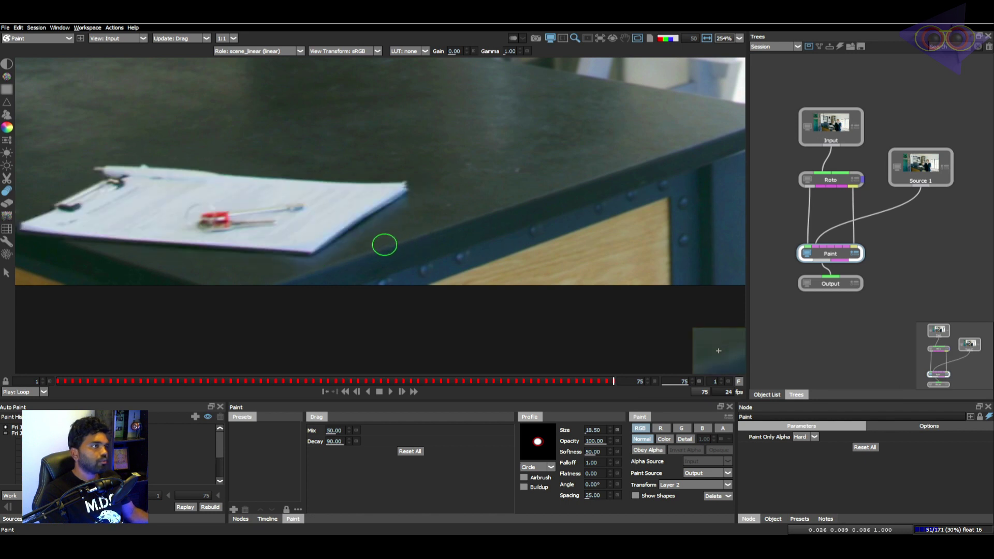
key("2")
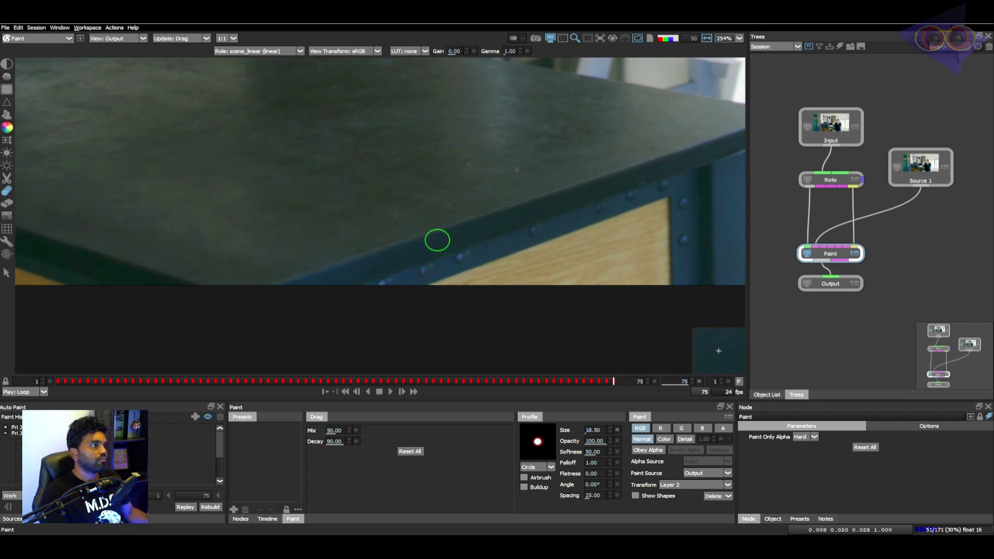
key("e")
left_click_drag(359, 278, 387, 270)
key("1")
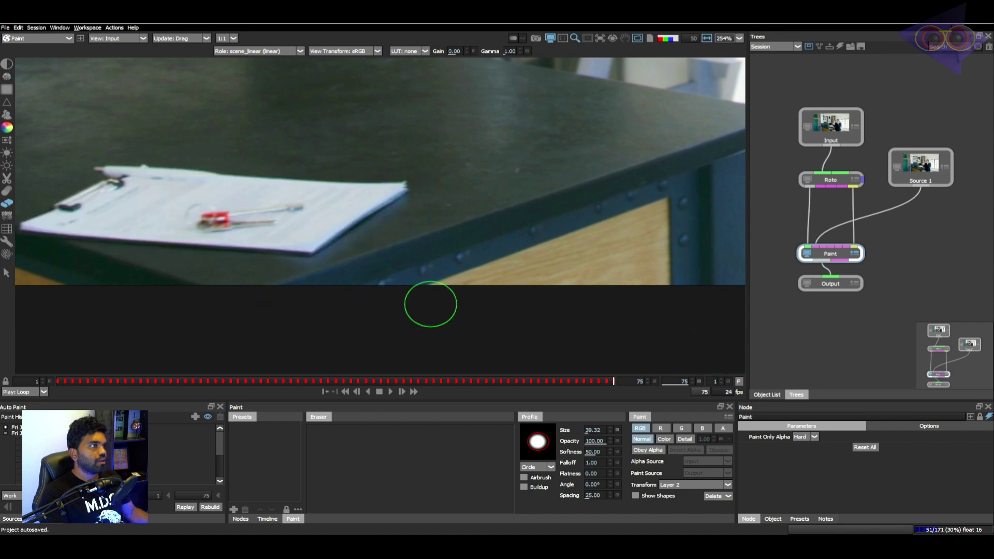
key("2")
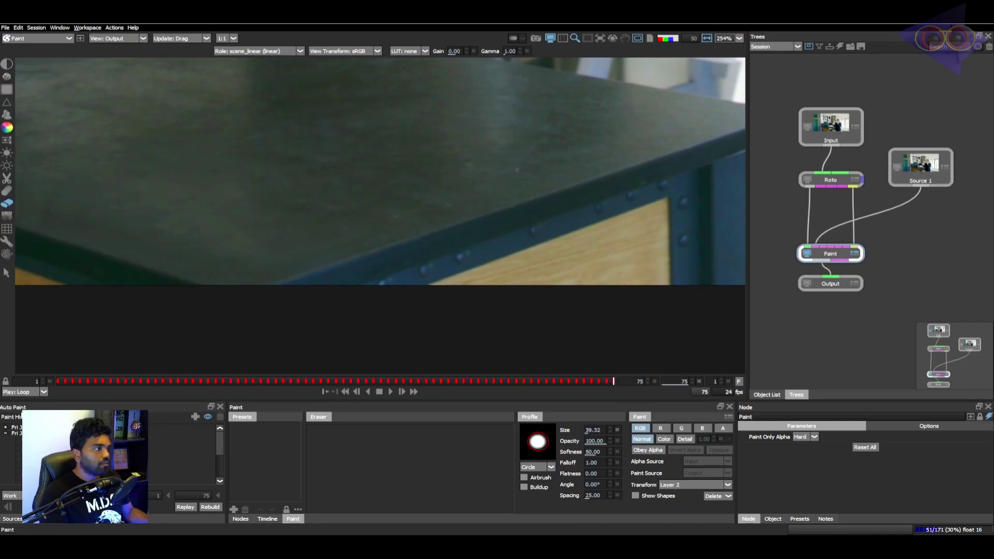
Replay the front corner paint fixes across the shot with Auto Paint, check other frames, and save the project.
left_click(83, 434)
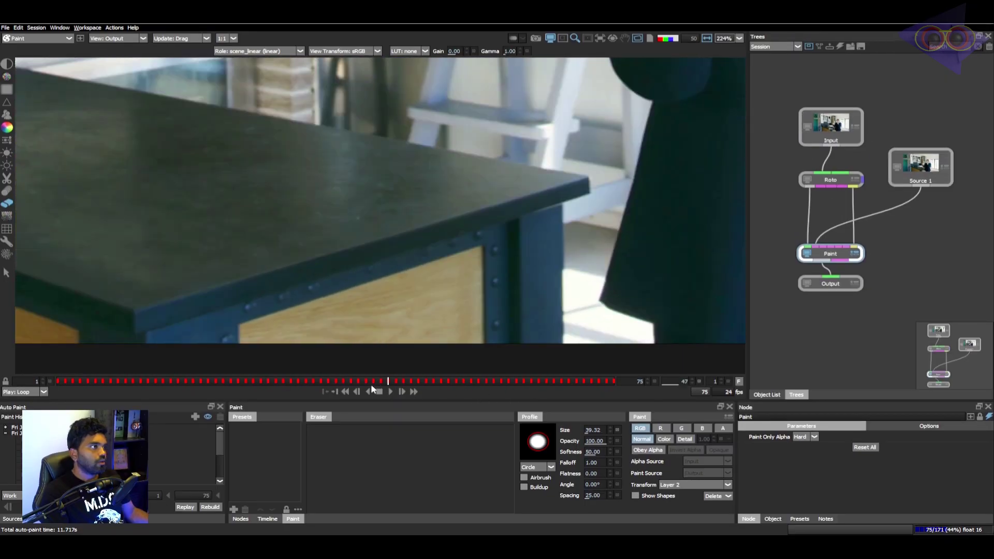
left_click_drag(146, 381, 301, 359)
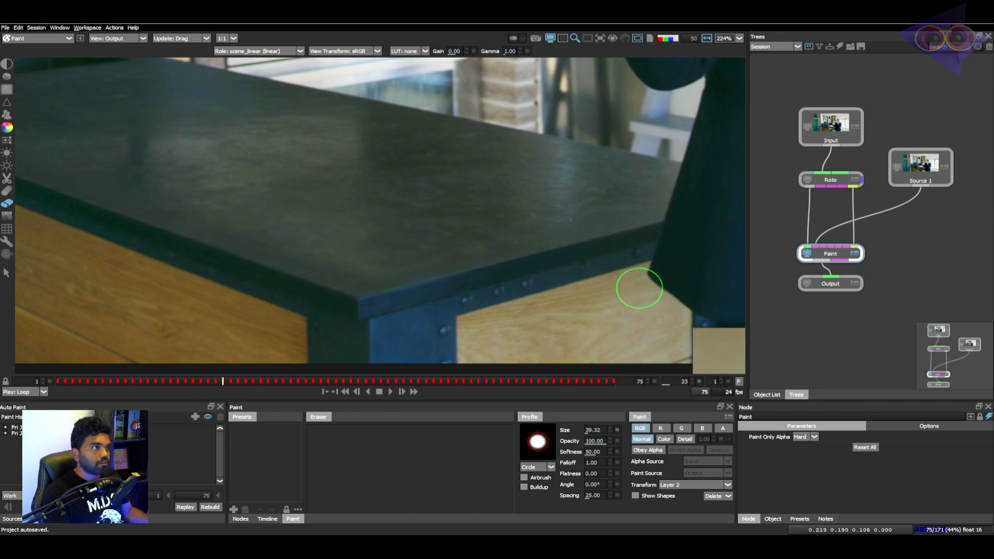
key("ctrl+s")
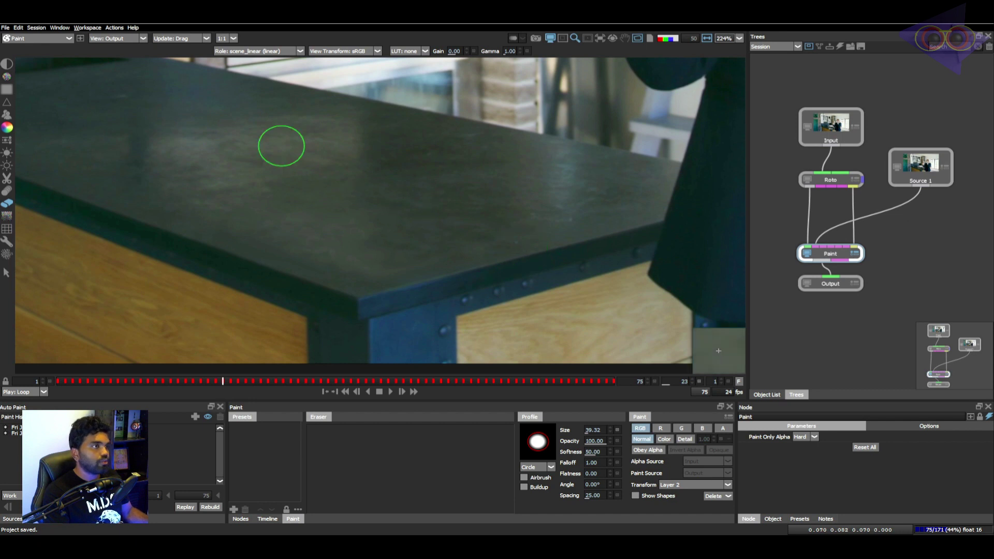
left_click(5, 28)
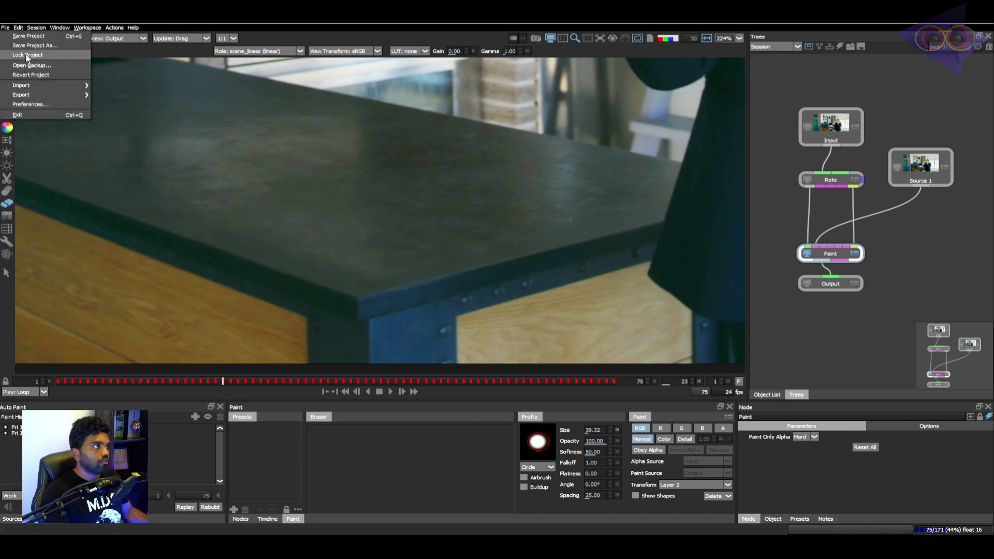
left_click(28, 36)
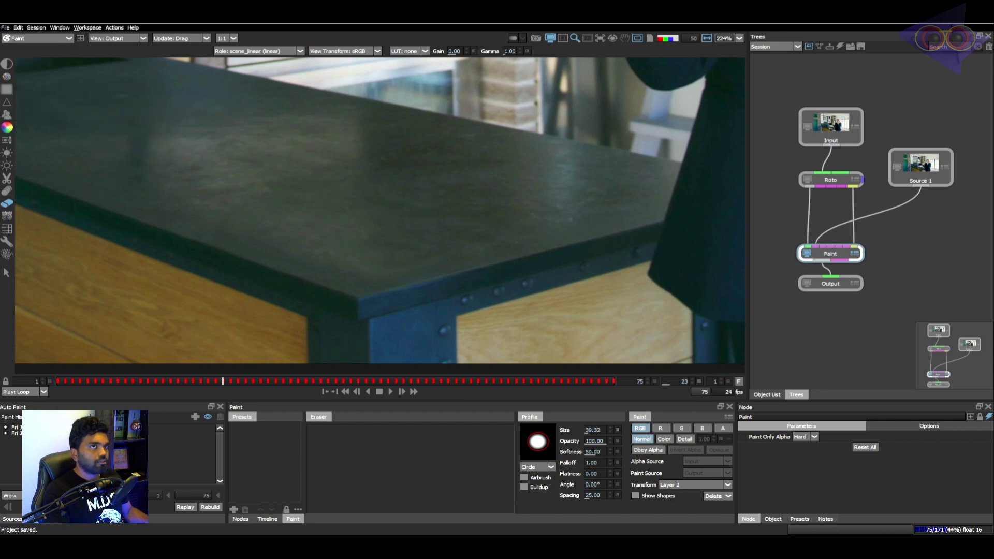
Close the Silhouette interface to return to Nuke and play the Silhouette2 node's output.
left_click(977, 18)
left_click(677, 207)
key("1")
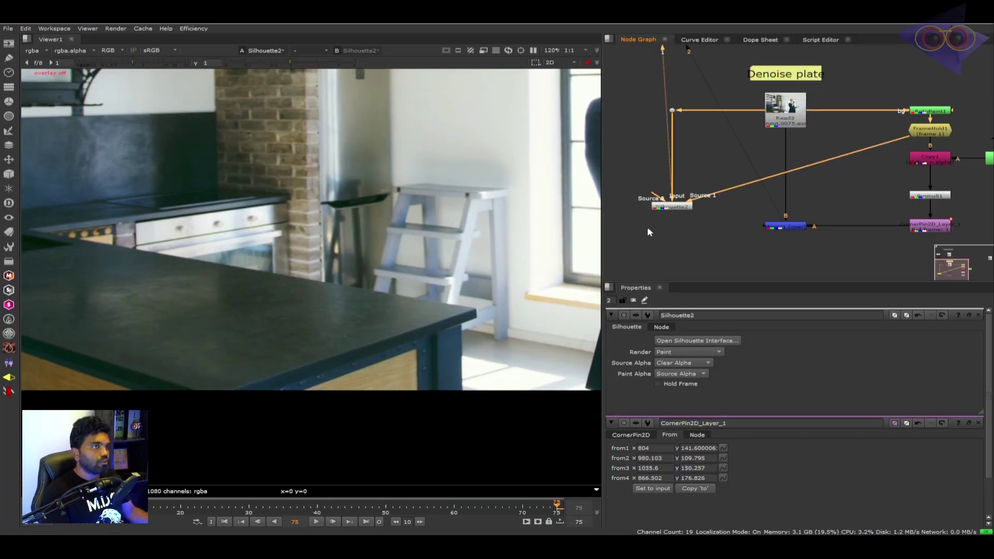
left_click(316, 522)
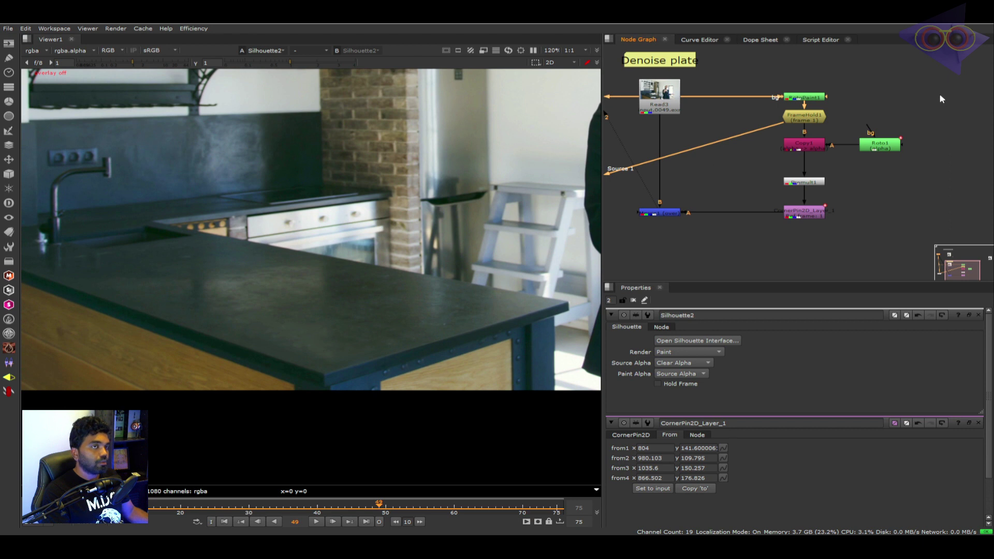
Select the Silhouette2 node and check the alpha channel of its output.
scroll(858, 186, "down", 1)
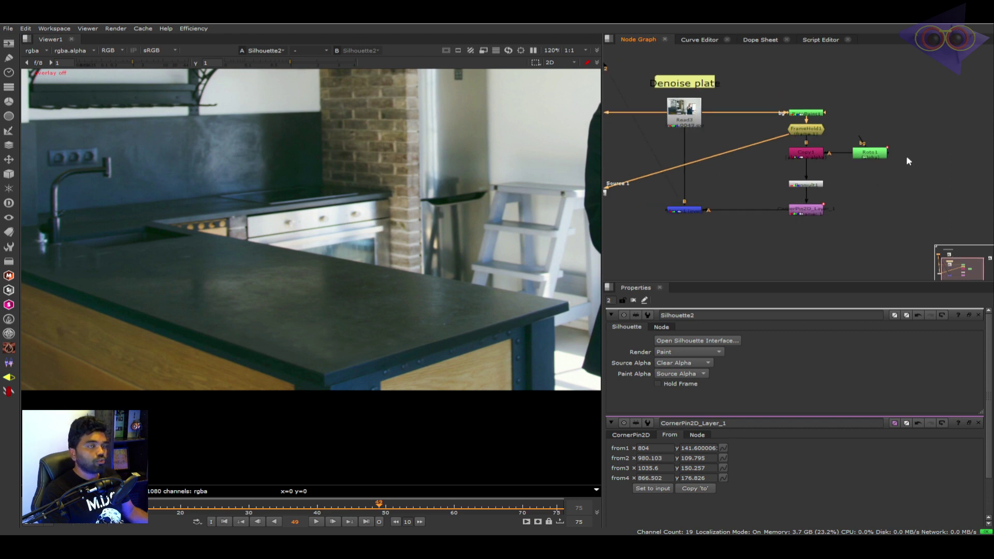
left_click_drag(763, 168, 884, 168)
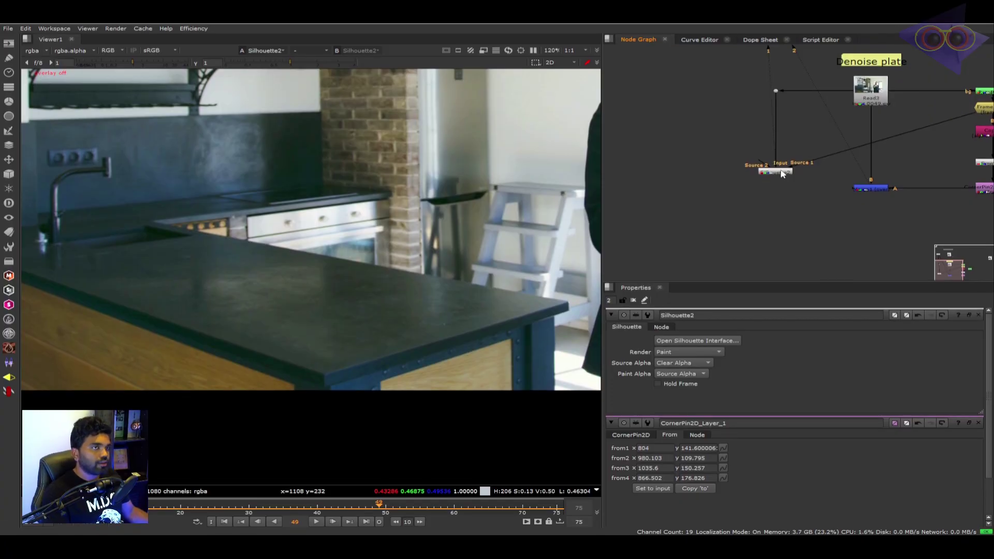
left_click(781, 173)
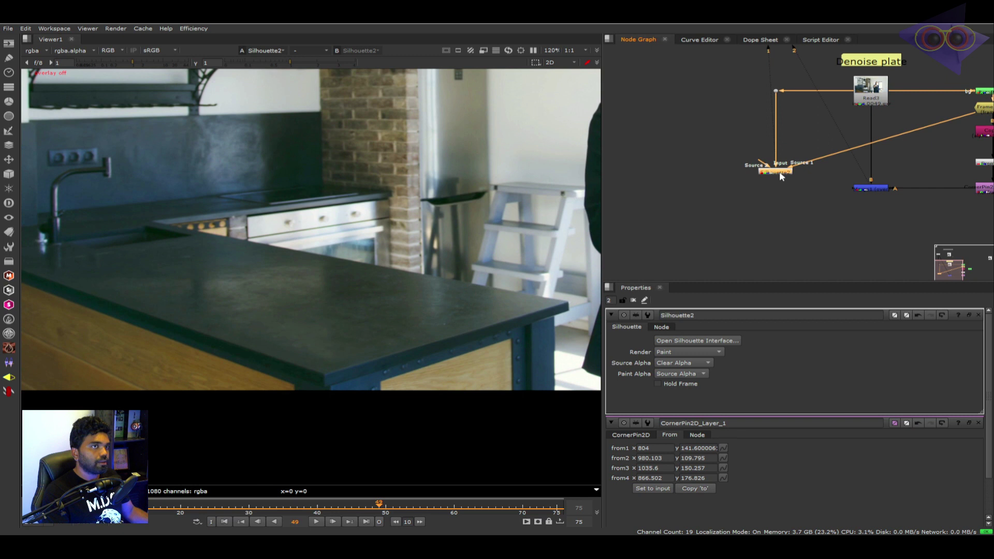
left_click_drag(378, 323, 370, 321)
key("a")
key("a")
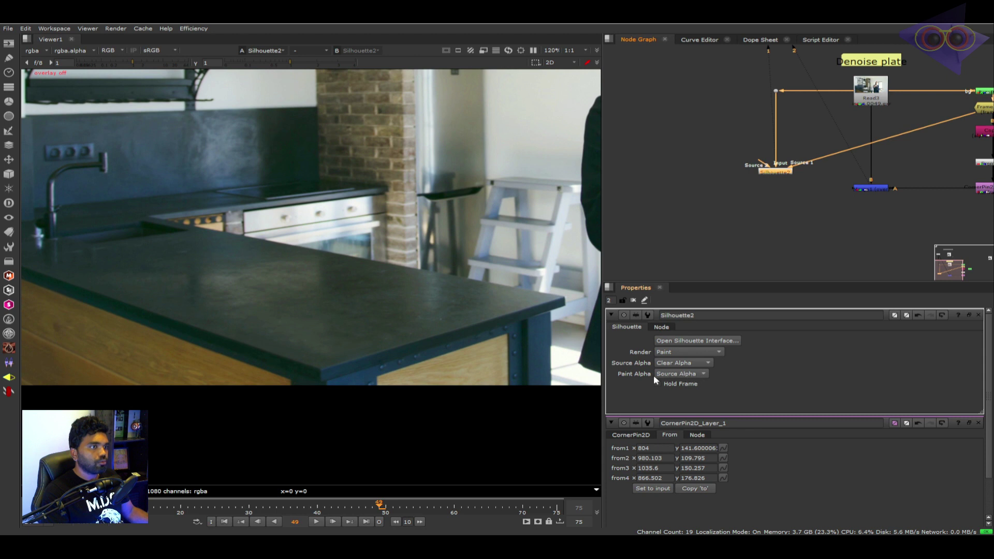
Try Brush Mask as Silhouette2's Paint Alpha, view the alpha channel, and set Paint Alpha to Painted Alpha.
left_click(676, 376)
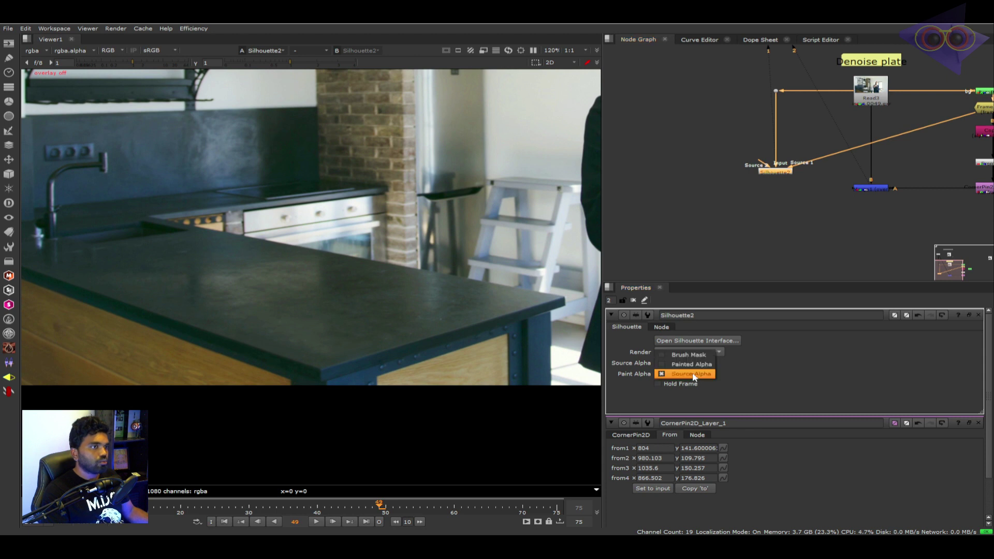
left_click(697, 356)
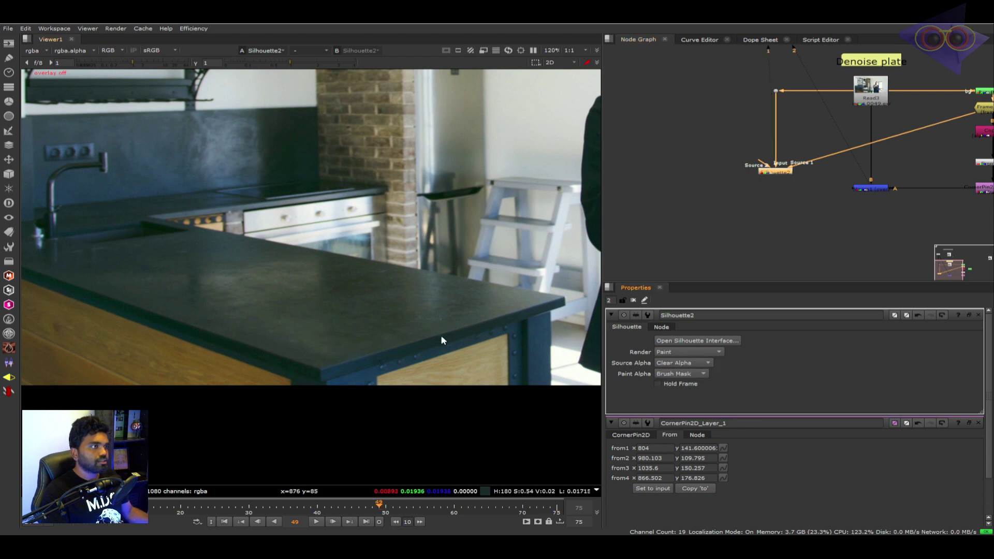
key("a")
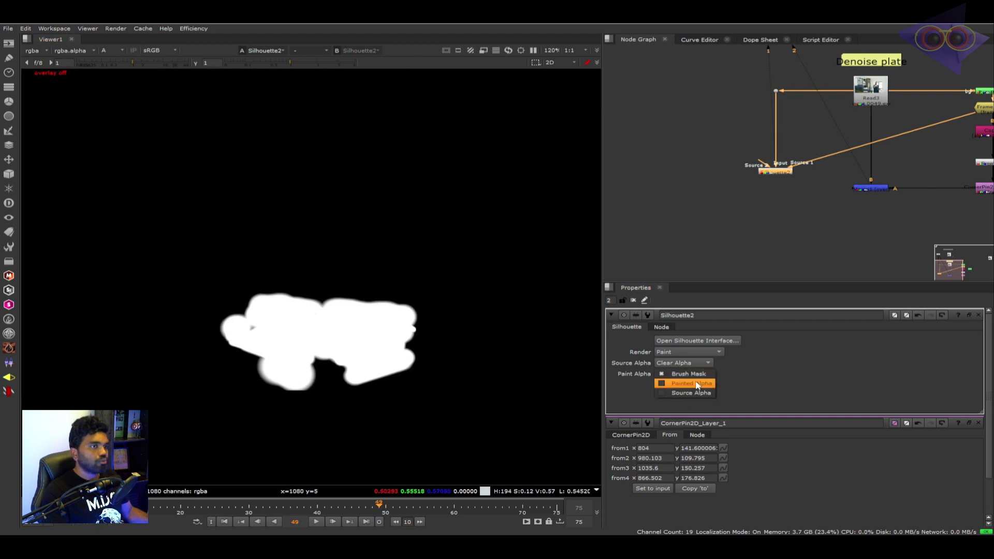
left_click(693, 384)
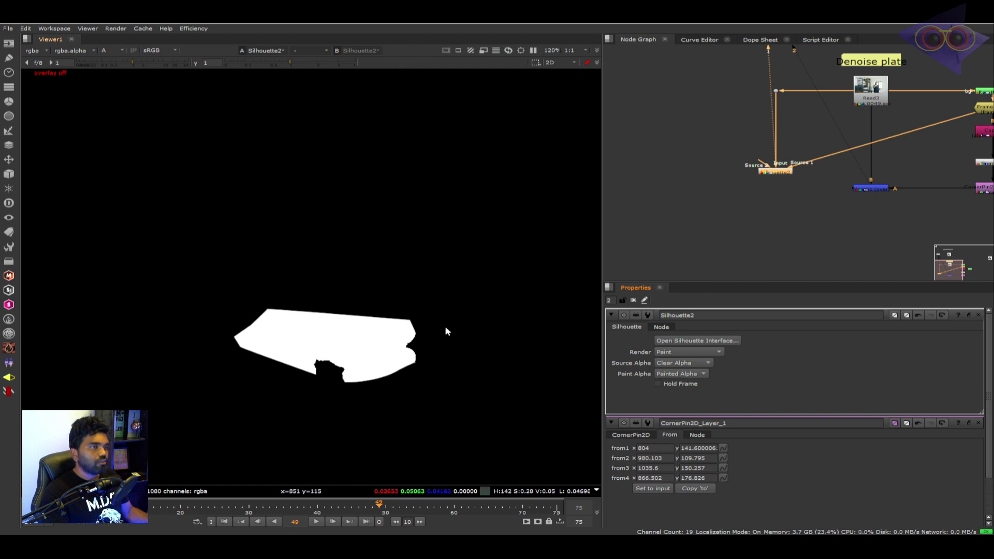
Add a Difference node below Silhouette2 and connect its other input to the denoised plate.
left_click(768, 213)
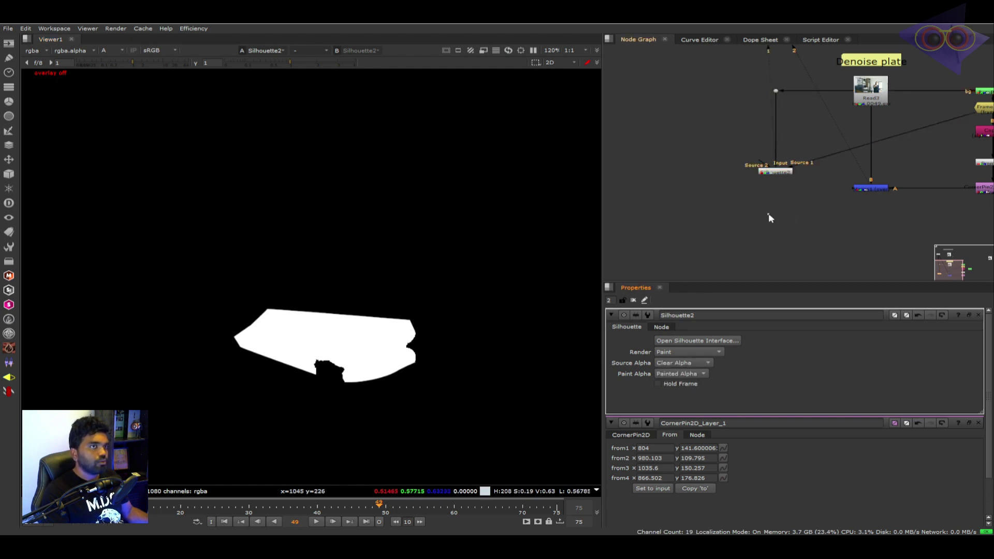
key("Tab")
type("diff")
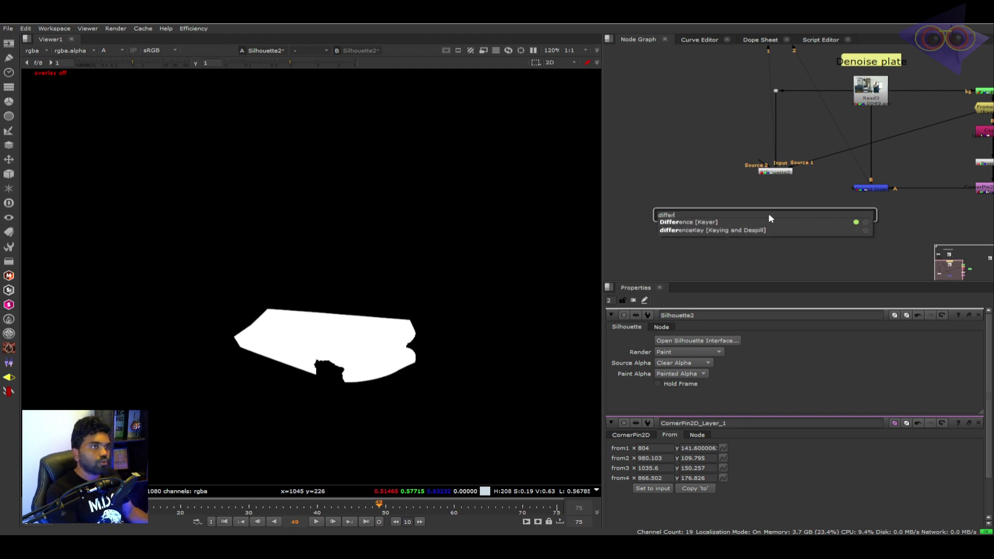
key("Return")
left_click_drag(775, 206, 875, 97)
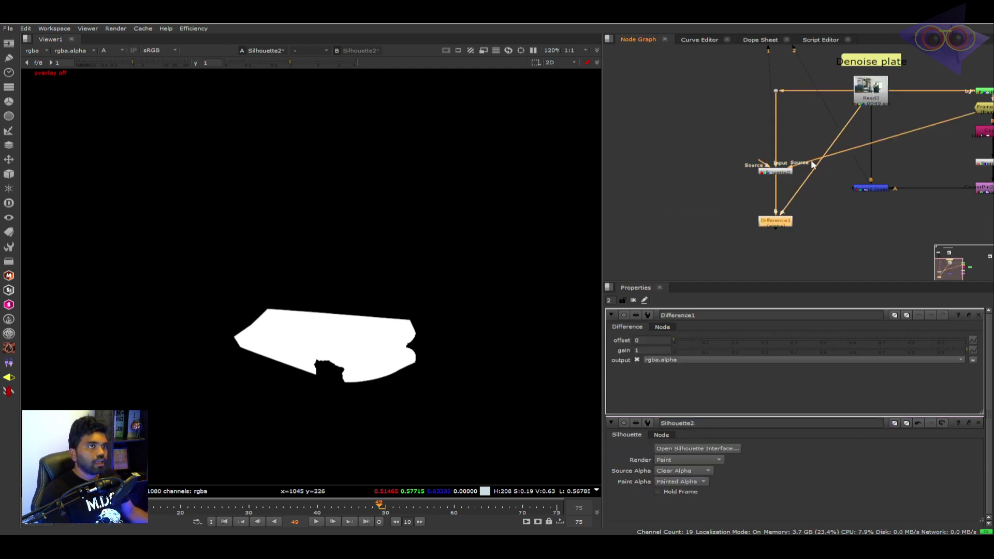
Preview the Difference matte with the gain set to 100000000, and delete the Difference node.
left_click(646, 341)
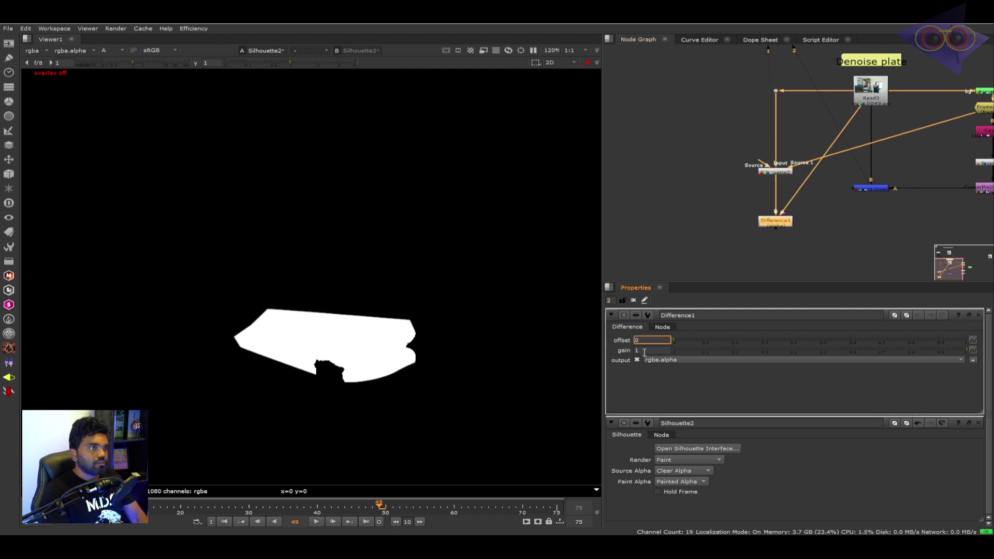
type("100000000")
left_click(781, 259)
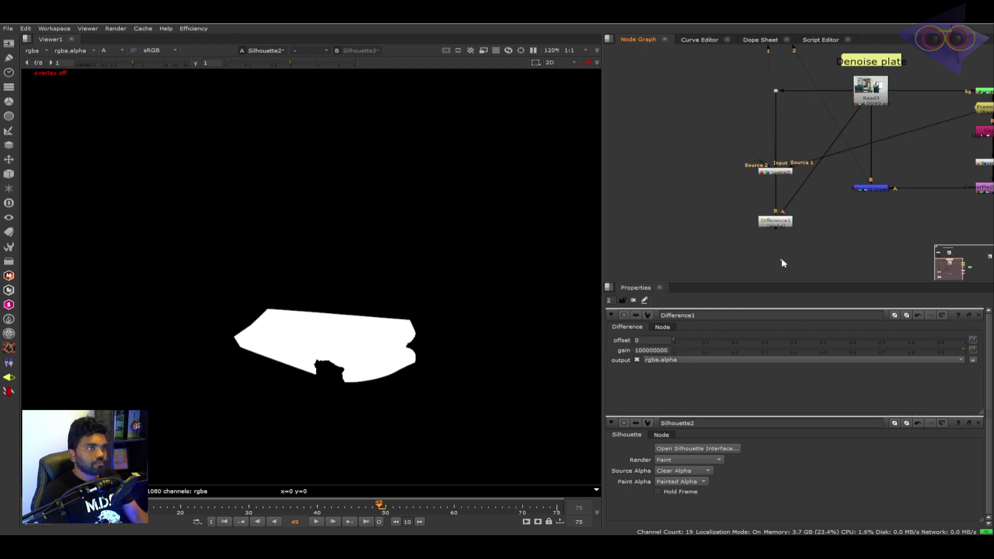
left_click(776, 222)
key("1")
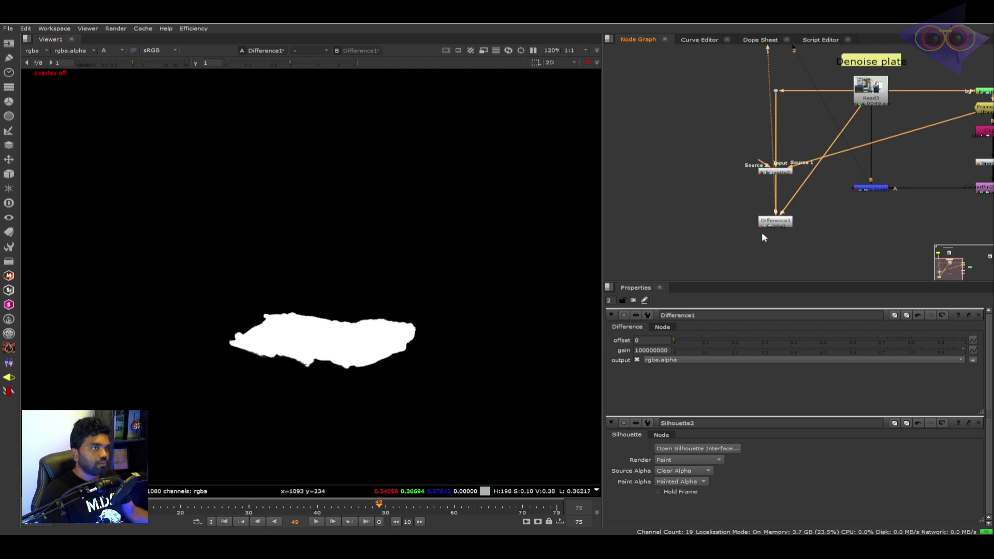
left_click(775, 221)
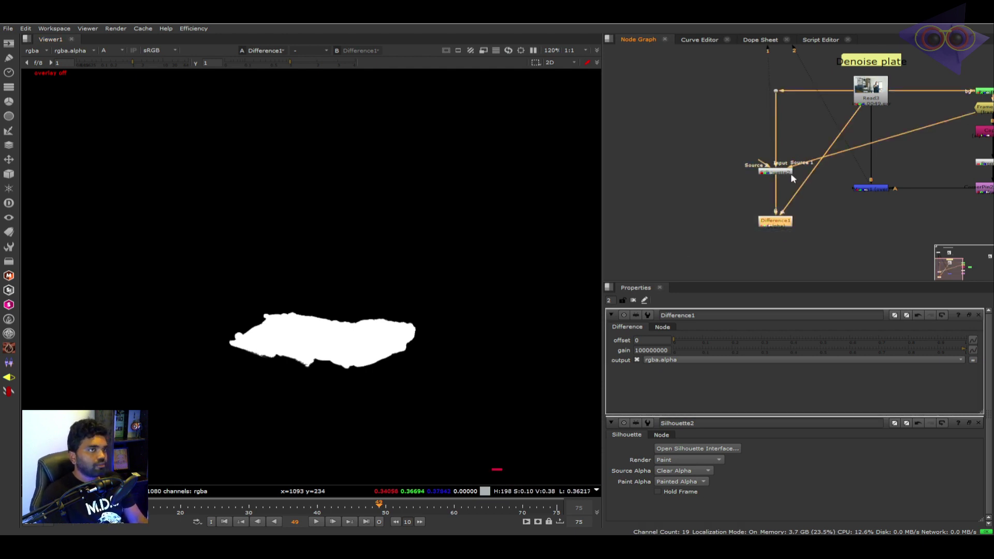
key("Delete")
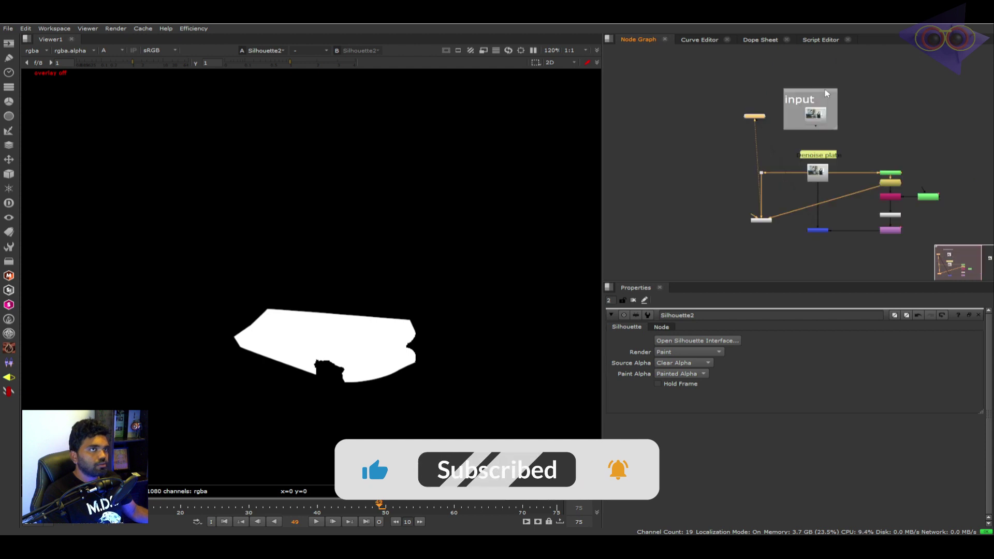
Move the input backdrop beside Silhouette2 and add a Keymix node with Read2 as B and Silhouette2 as A.
left_click_drag(829, 93, 691, 183)
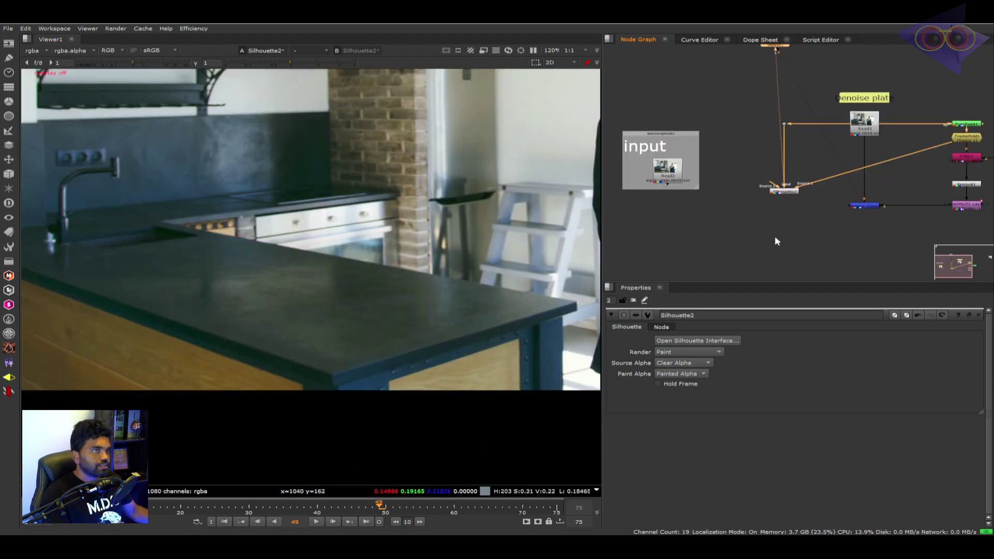
scroll(777, 232, "up", 4)
scroll(827, 213, "down", 2)
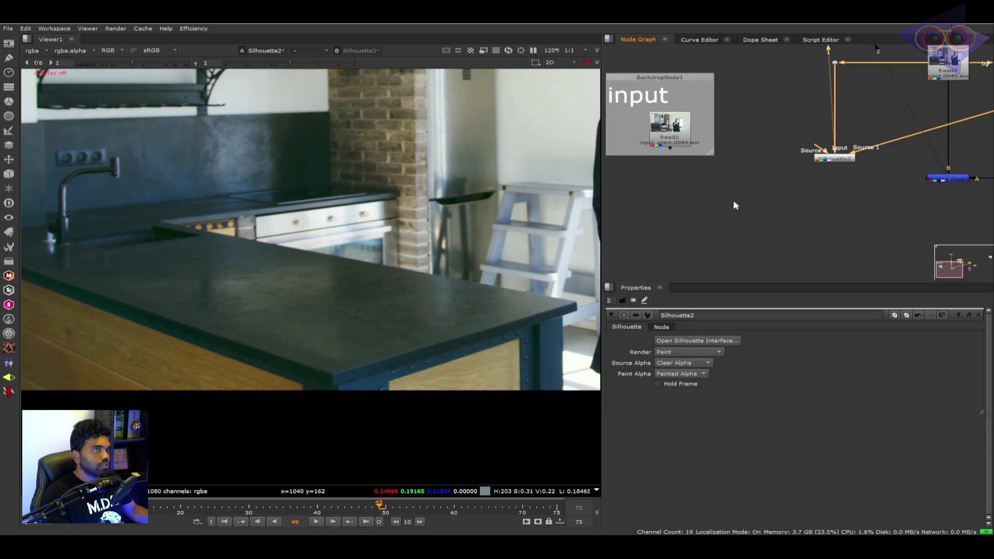
left_click(679, 213)
key("Tab")
type("key")
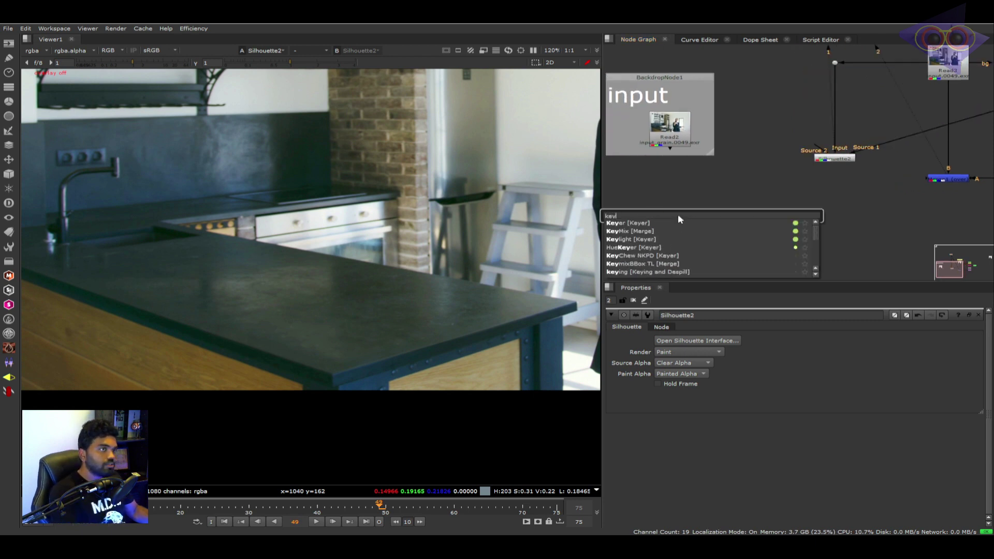
left_click(630, 232)
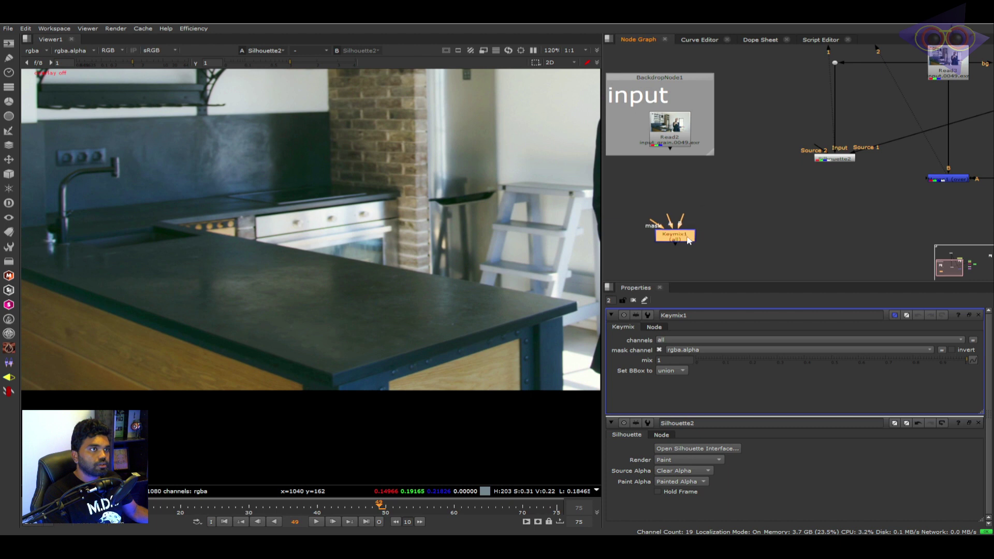
left_click_drag(671, 228, 829, 164)
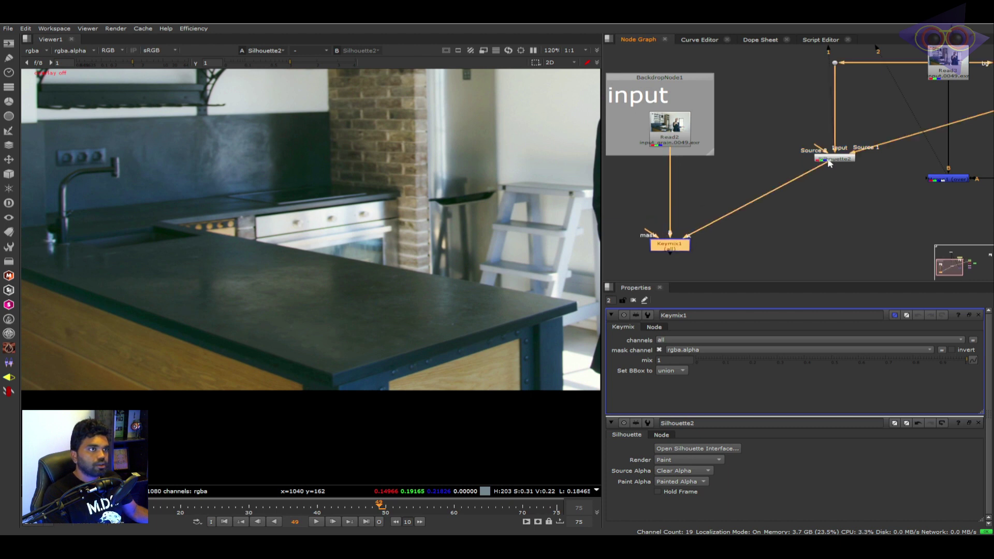
Add a Shuffle node under Silhouette2 that copies alpha to rgba, and connect it as the Keymix mask.
left_click(834, 236)
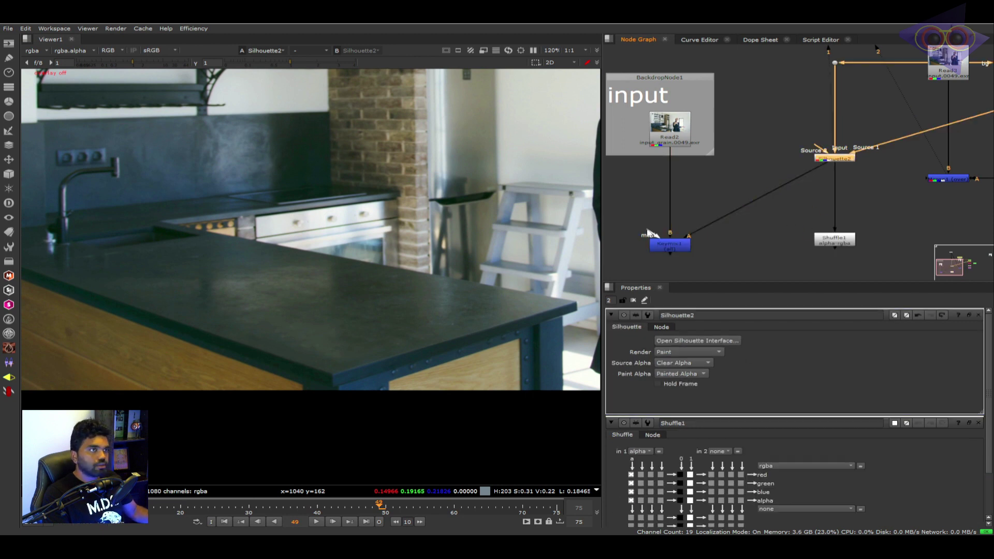
left_click_drag(649, 232, 834, 248)
left_click(834, 249)
View the original Read2 plate and the Keymix result in separate viewer inputs and inspect the patched countertop up close.
left_click(679, 134)
key("1")
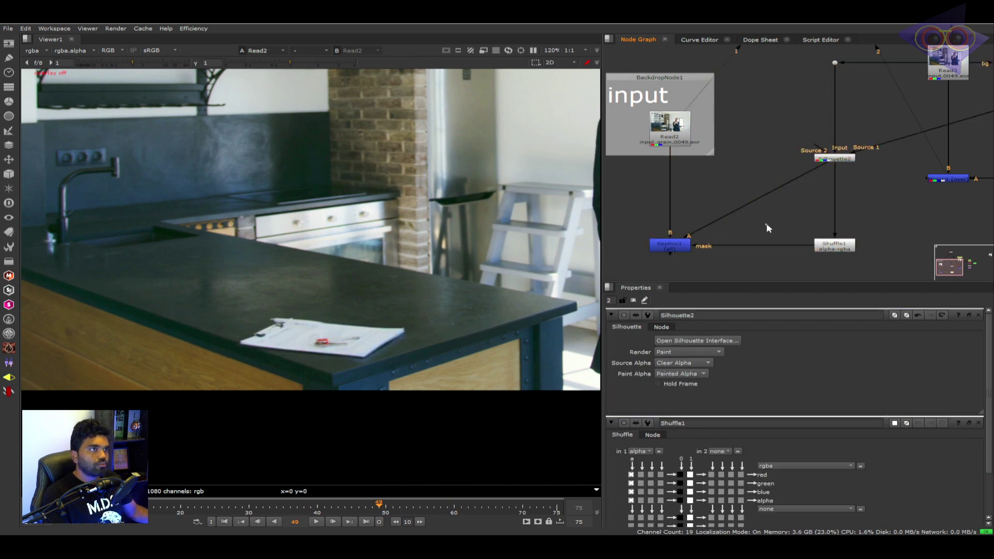
left_click(669, 245)
key("2")
scroll(402, 267, "up", 3)
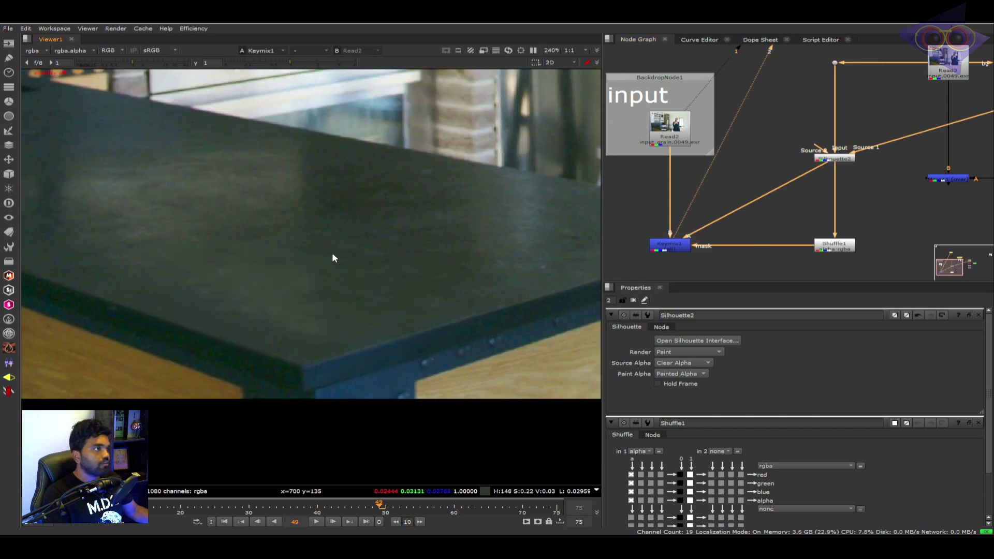
Add a GrainAdvanced node below the Keymix1 node in the node graph.
scroll(285, 303, "up", 1)
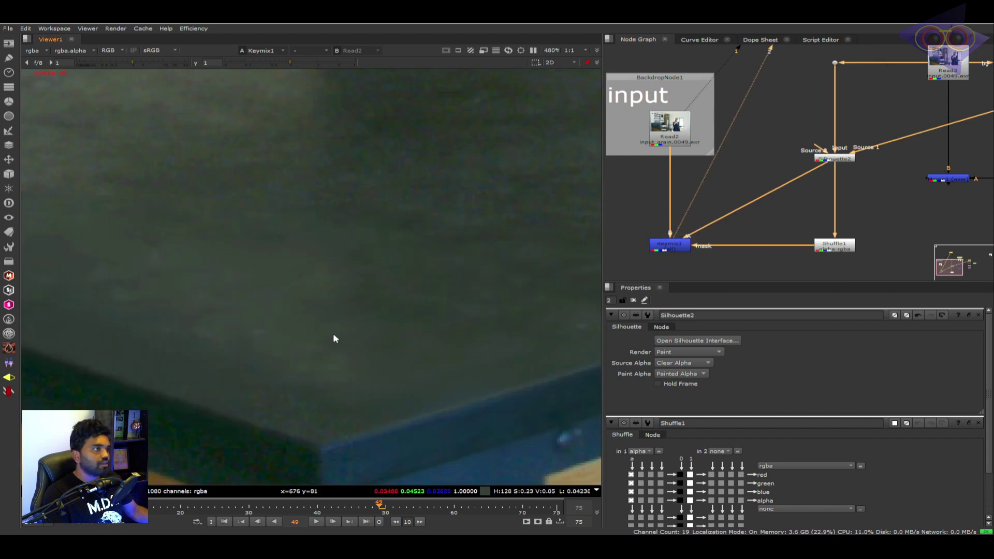
scroll(356, 322, "down", 1)
scroll(259, 298, "up", 2)
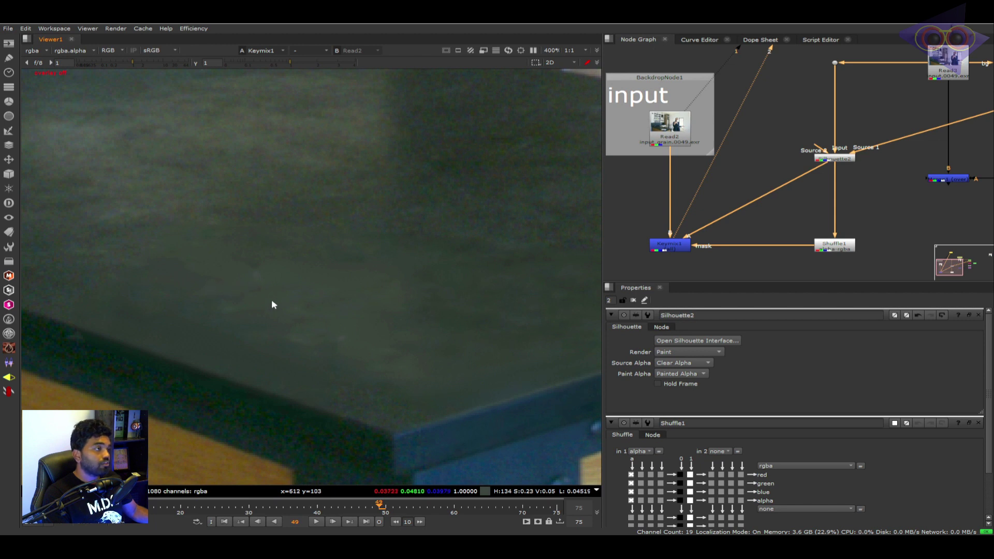
scroll(804, 231, "down", 4)
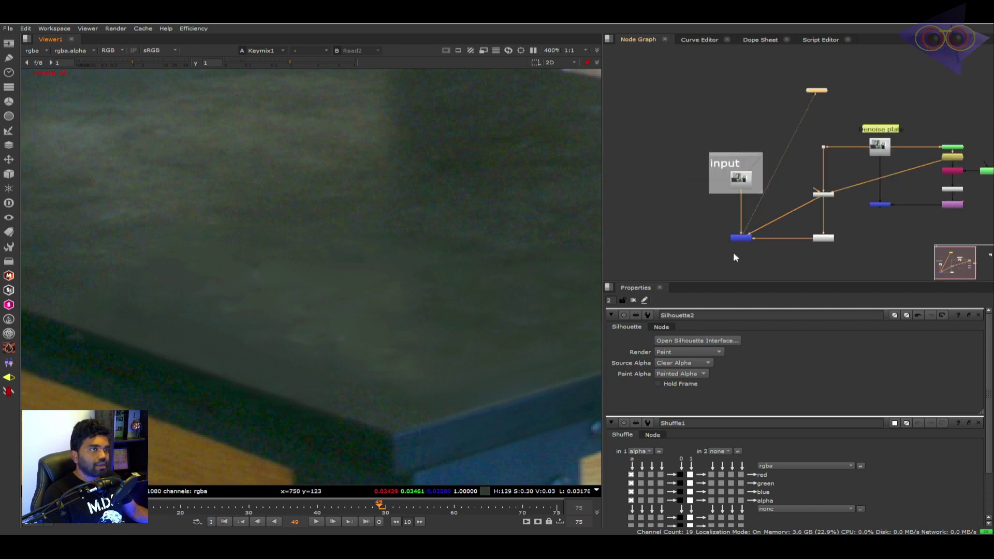
scroll(734, 252, "up", 1)
key("Tab")
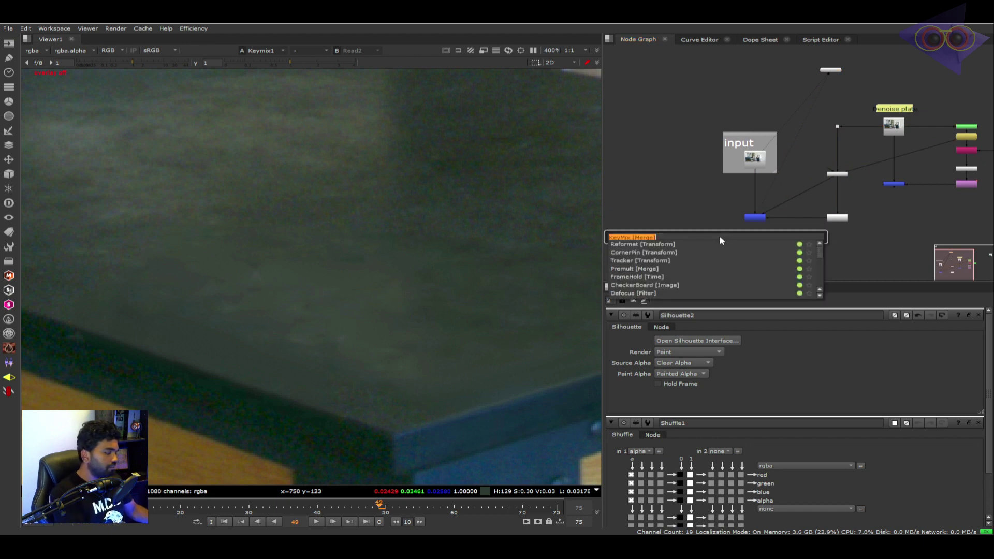
key("Return")
left_click_drag(728, 237, 730, 240)
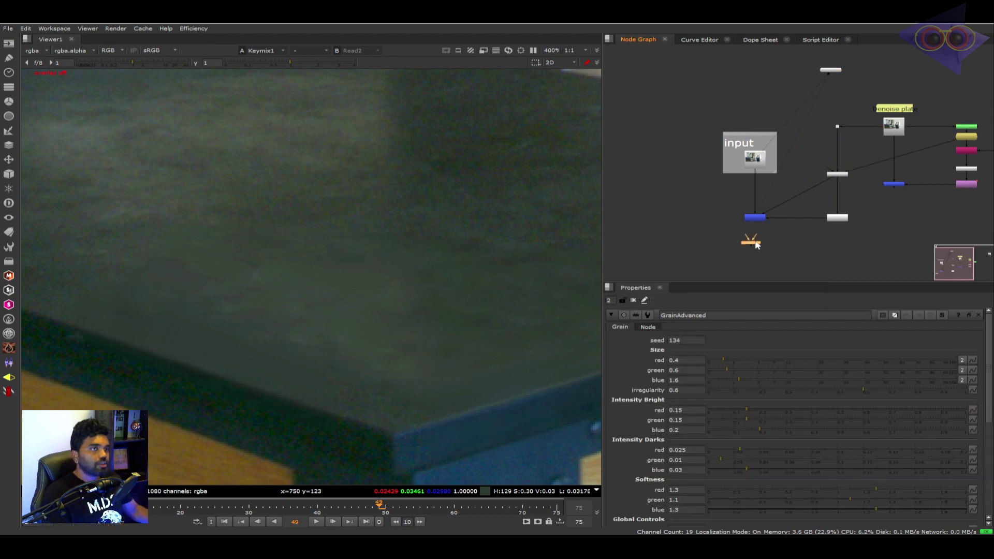
Connect the GrainAdvanced img input to Keymix1 and route its mask input through a dot to Shuffle1.
scroll(740, 244, "up", 3)
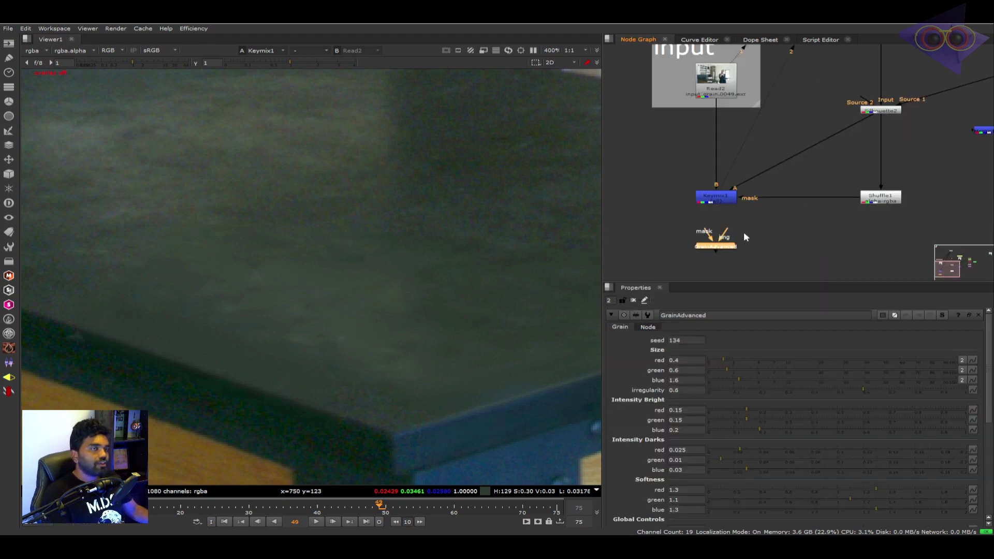
left_click_drag(727, 199, 728, 200)
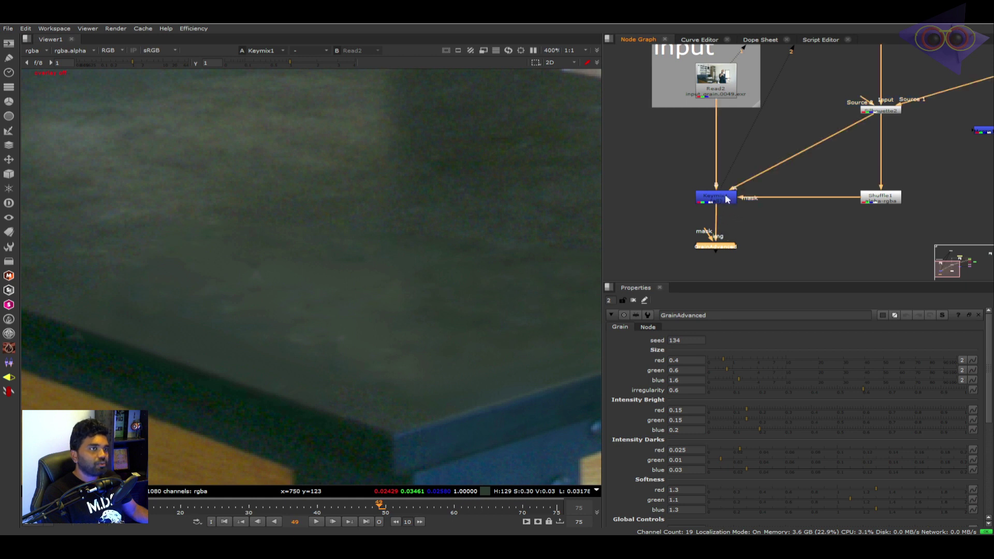
left_click_drag(724, 250, 886, 201)
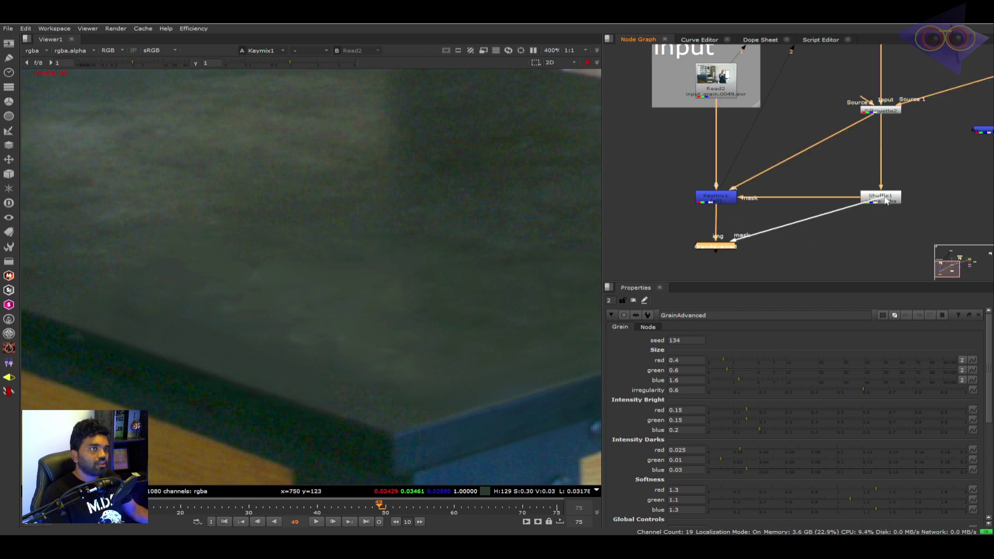
left_click_drag(795, 222, 687, 247)
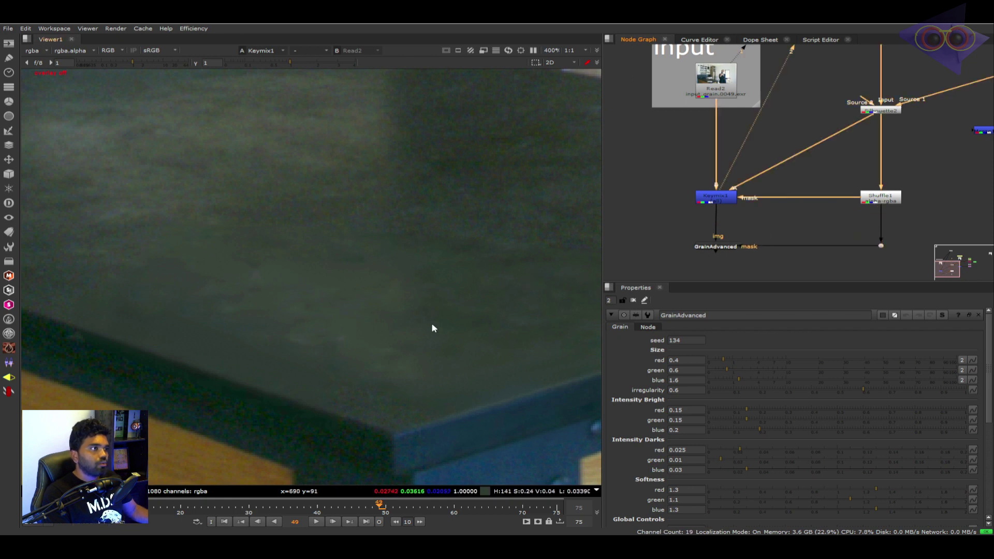
View the GrainAdvanced output in the first viewer input and play back the shot to check the patched countertop in full frame.
left_click(728, 199)
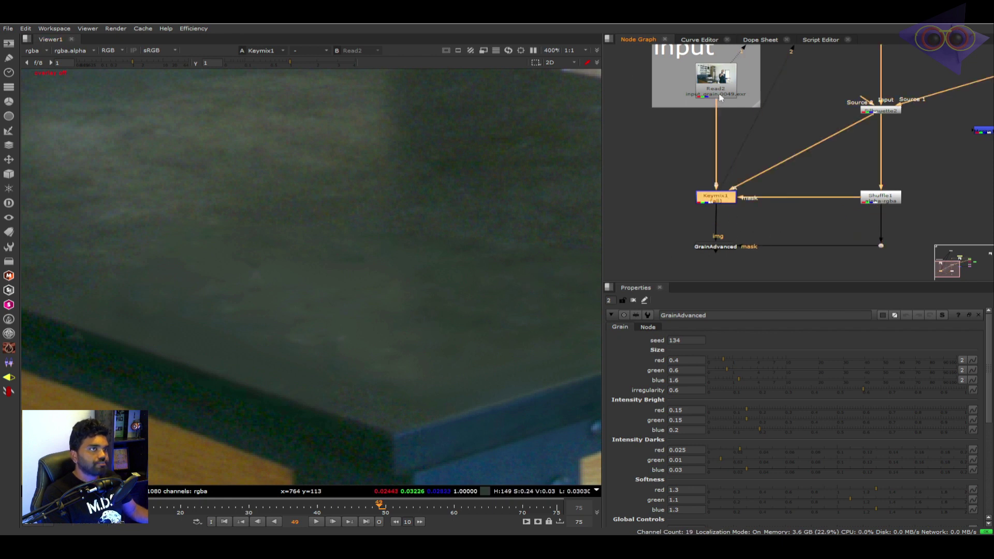
left_click(731, 219)
left_click(716, 247)
key("1")
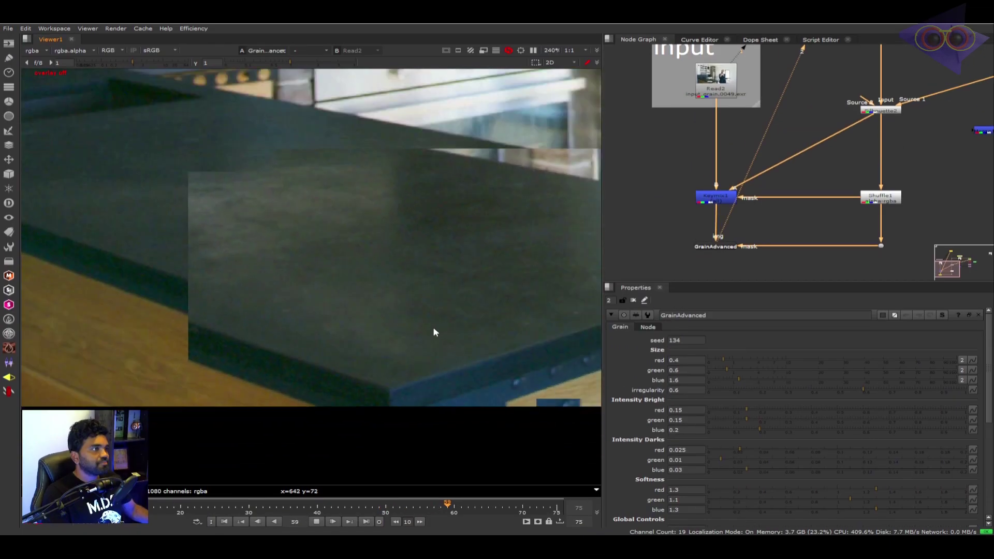
scroll(434, 332, "down", 5)
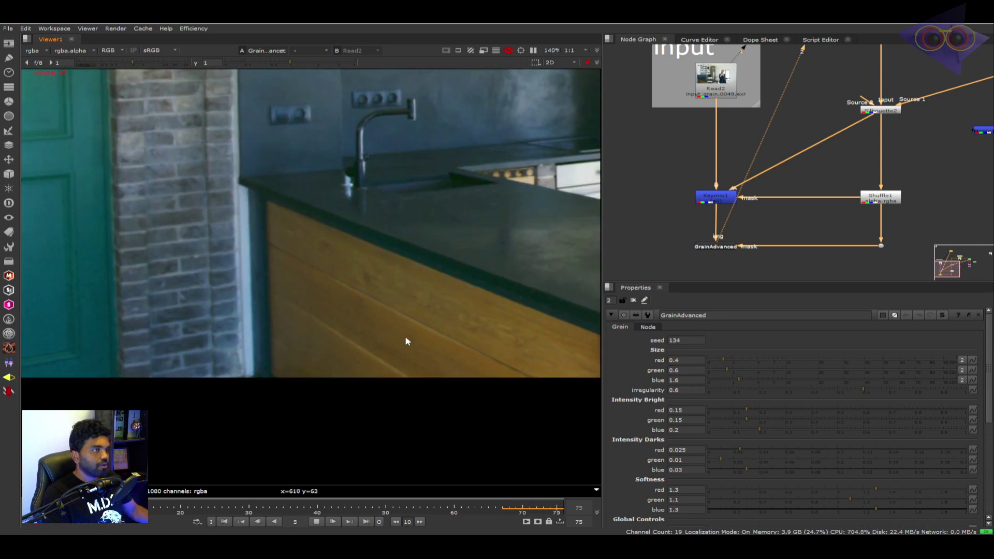
scroll(308, 361, "down", 5)
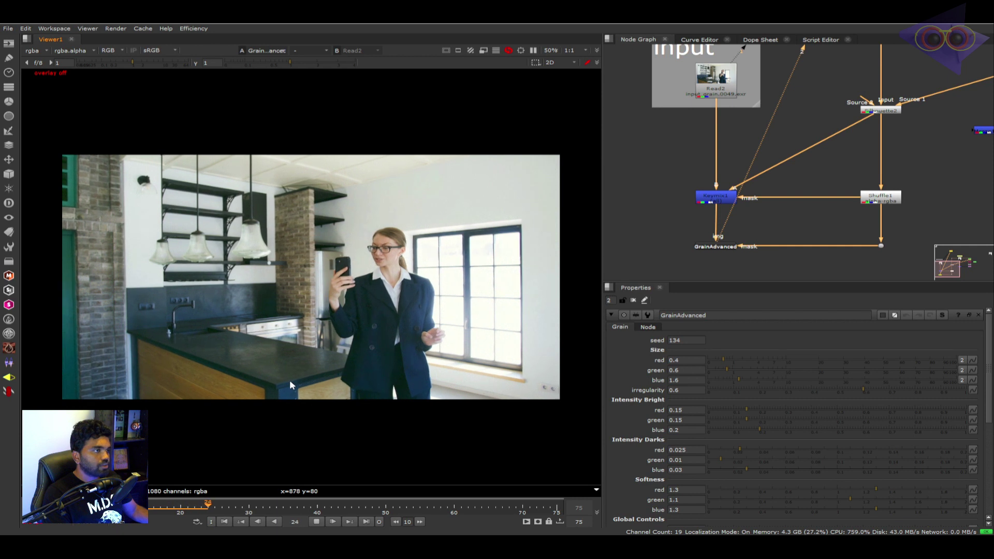
Load the denoised plate into the second viewer input and compare its countertop with the GrainAdvanced result during playback.
scroll(290, 380, "up", 5)
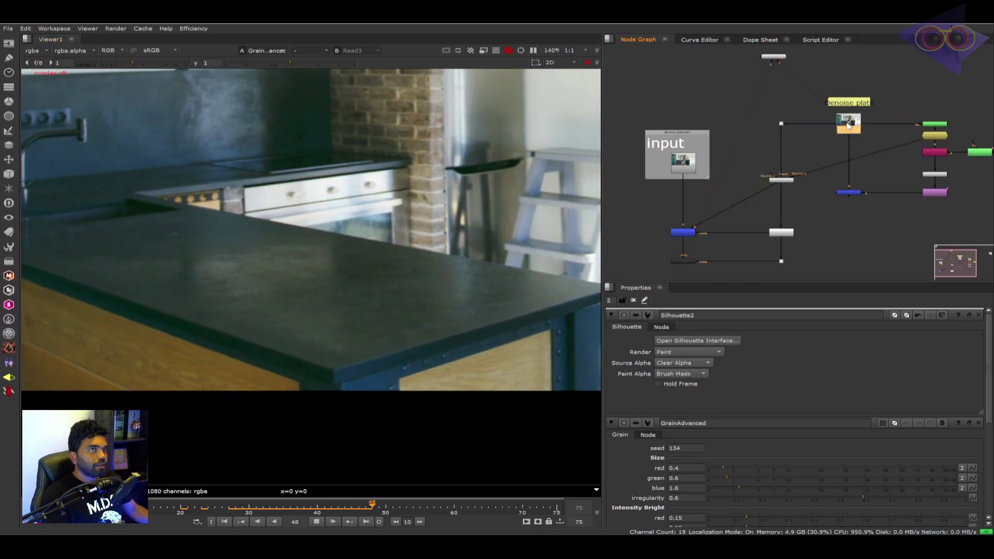
key("2")
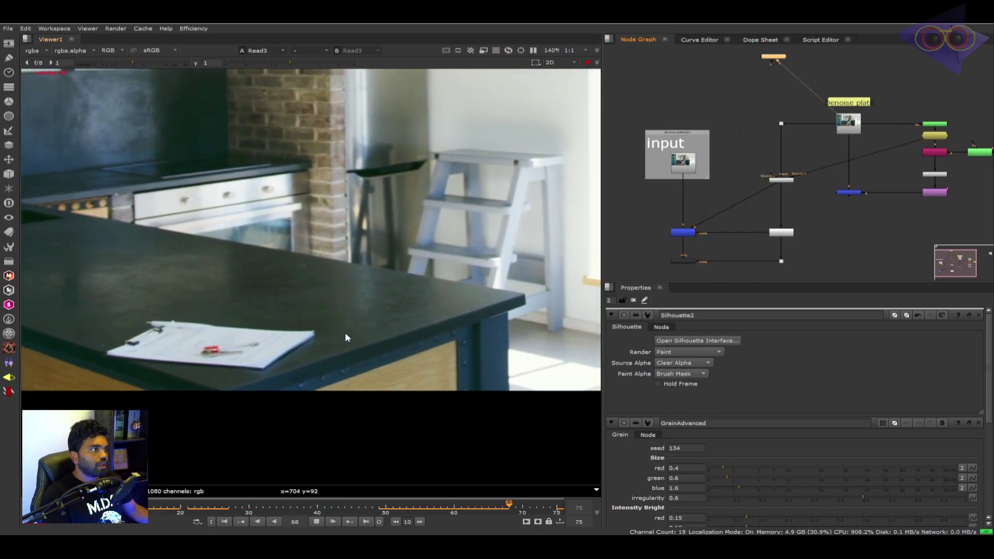
key("1")
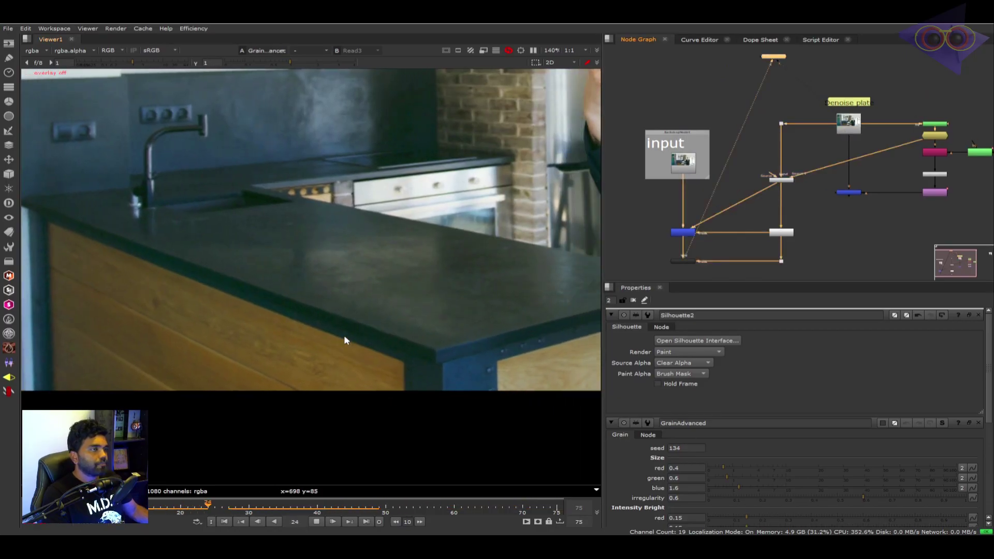